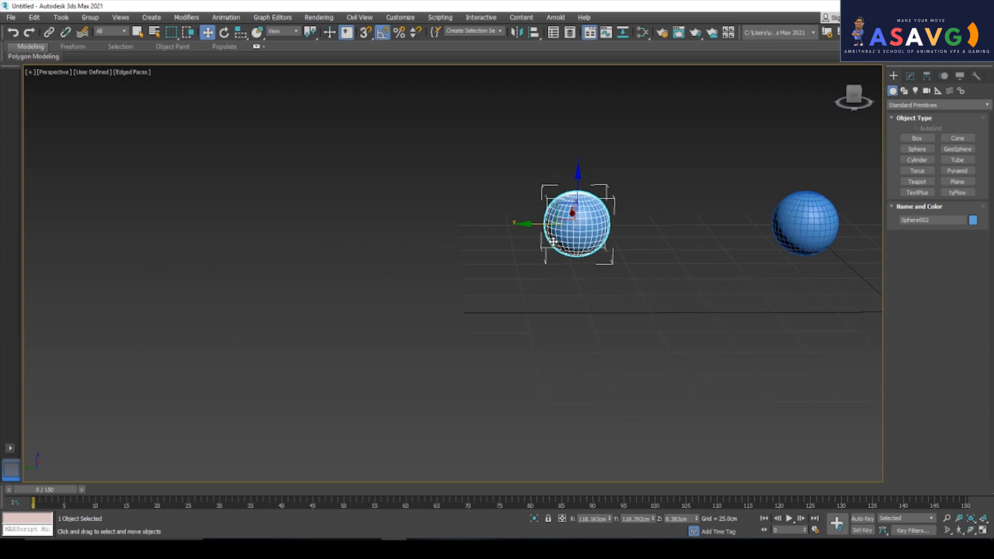
Step: Move the second blue sphere farther from the first along Y, to about 142 cm
{"action": "left_click_drag", "start_coordinate": [533, 226], "coordinate": [483, 226]}
{"action": "middle_click_drag", "start_coordinate": [577, 244], "coordinate": [613, 309], "text": "alt"}
Step: Change the first sphere's object color to light pink-purple
{"action": "left_click", "coordinate": [681, 271]}
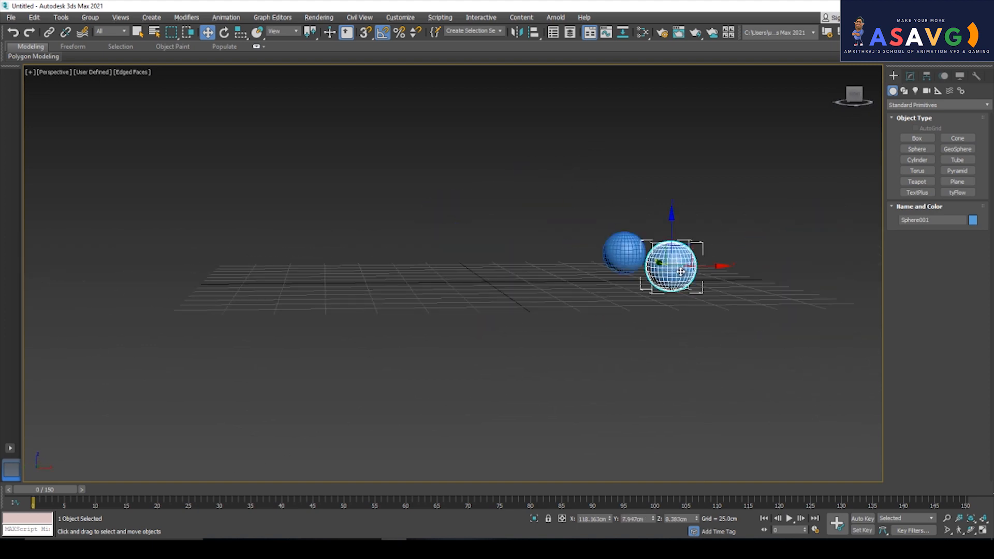
{"action": "left_click", "coordinate": [973, 220]}
{"action": "left_click", "coordinate": [563, 243]}
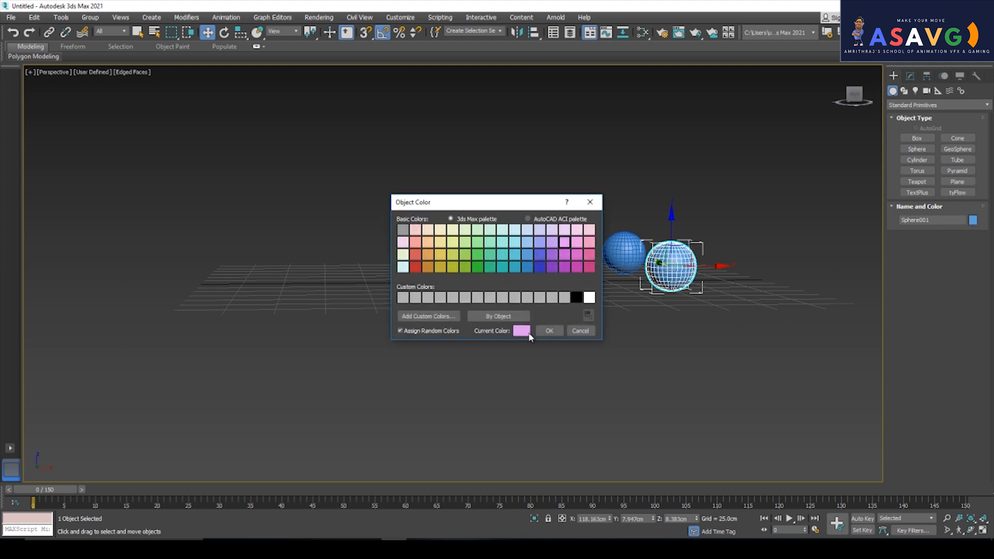
{"action": "left_click", "coordinate": [549, 330]}
{"action": "left_click", "coordinate": [778, 326]}
{"action": "middle_click_drag", "start_coordinate": [778, 326], "coordinate": [587, 307], "text": "alt"}
{"action": "left_click", "coordinate": [521, 219]}
{"action": "left_click", "coordinate": [662, 253]}
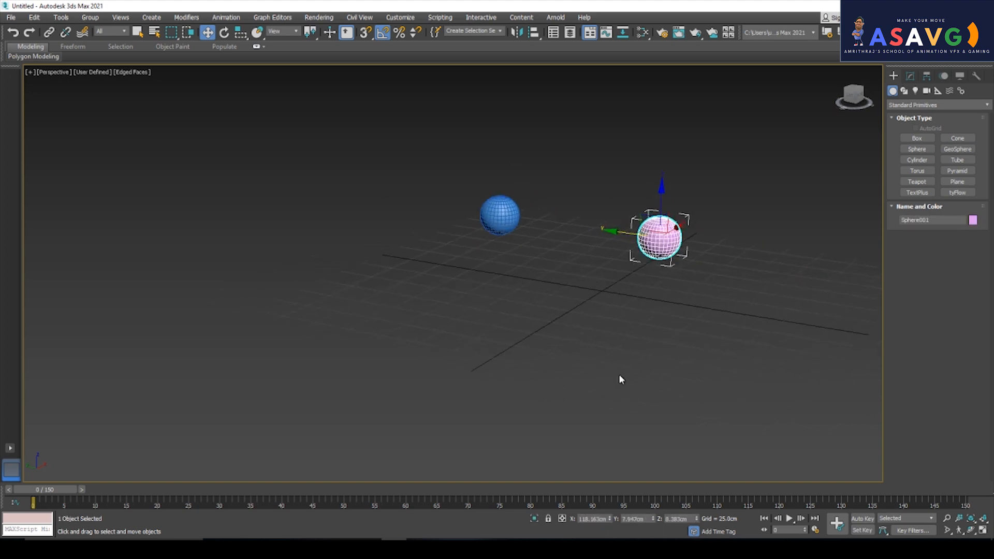
Step: Set the animation length to 100 frames in the time configuration
{"action": "left_click", "coordinate": [815, 531]}
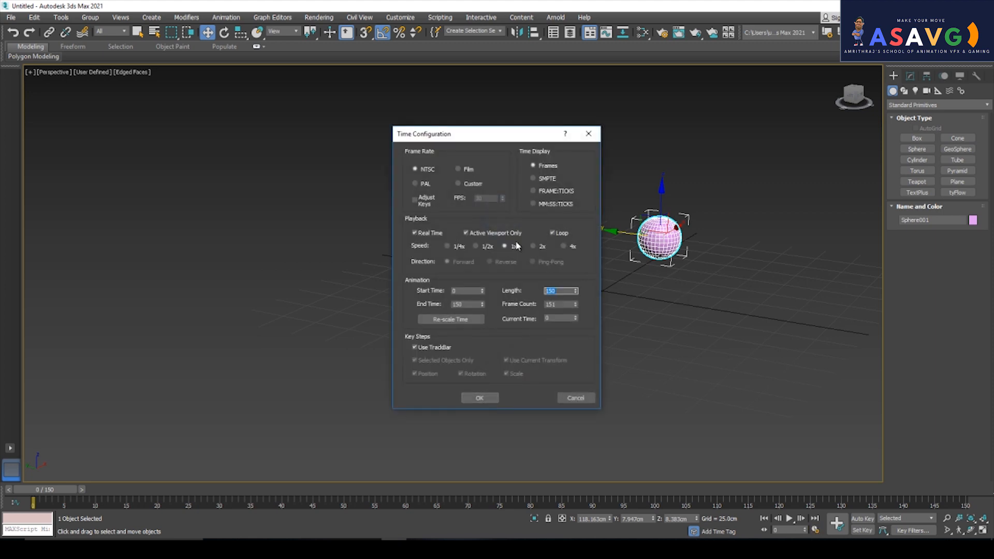
{"action": "type", "text": "1"}
{"action": "key", "text": "Return"}
{"action": "left_click", "coordinate": [479, 398]}
{"action": "mouse_move", "coordinate": [650, 337]}
{"action": "middle_mouse_down", "text": "alt"}
{"action": "mouse_move", "coordinate": [566, 337]}
{"action": "mouse_move", "coordinate": [581, 319]}
{"action": "mouse_move", "coordinate": [590, 341]}
{"action": "mouse_move", "coordinate": [643, 337]}
{"action": "middle_mouse_up", "text": "alt"}
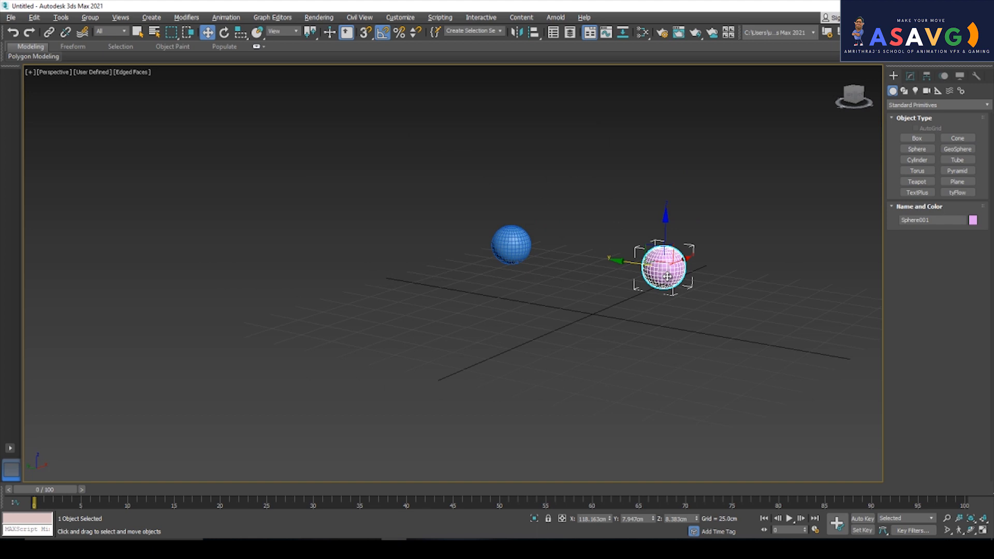
Step: Move the pink sphere's pivot down to its base, at about Z -8.26 cm
{"action": "left_click_drag", "start_coordinate": [661, 225], "coordinate": [668, 246]}
{"action": "middle_click_drag", "start_coordinate": [716, 331], "coordinate": [629, 340], "text": "alt"}
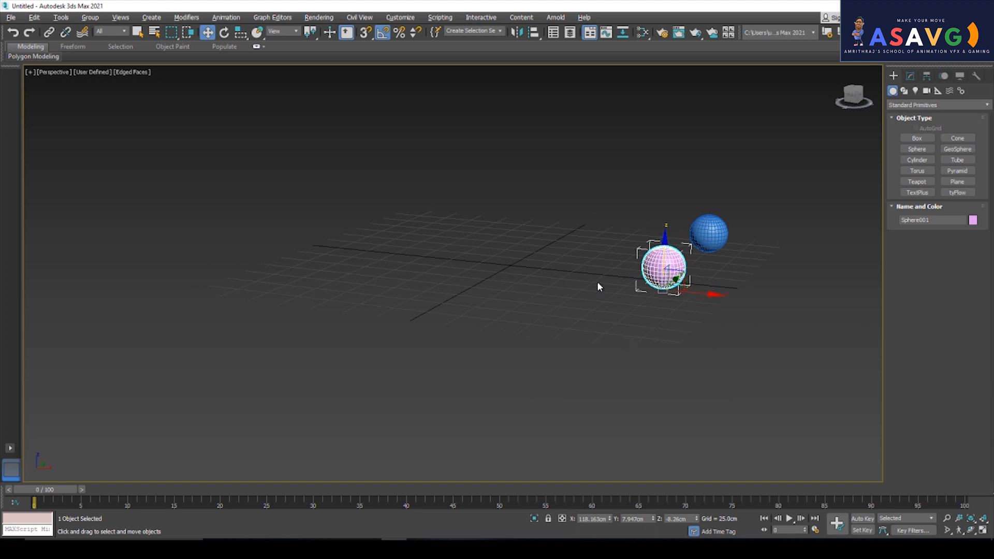
Step: Test the pink sphere's base pivot by stretching it vertically with Squash scaling, and undo the stretch
{"action": "middle_click_drag", "start_coordinate": [598, 284], "coordinate": [637, 283], "text": "alt"}
{"action": "key", "text": "r"}
{"action": "left_click_drag", "start_coordinate": [662, 239], "coordinate": [661, 187]}
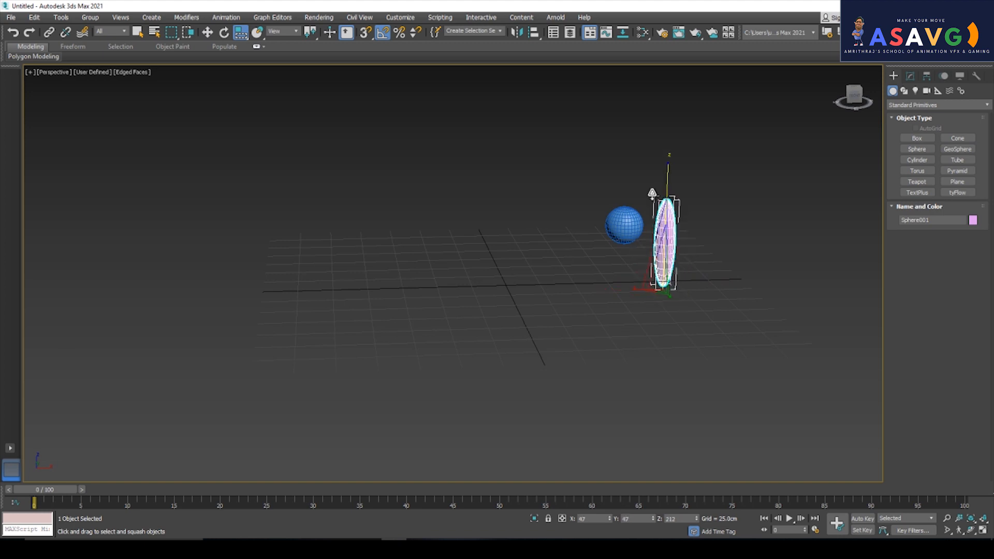
{"action": "key", "text": "ctrl+z"}
Step: Move the blue sphere's pivot down to its base, at about Z -8.35 cm
{"action": "middle_click_drag", "start_coordinate": [586, 240], "coordinate": [603, 249], "text": "alt"}
{"action": "left_click", "coordinate": [552, 220]}
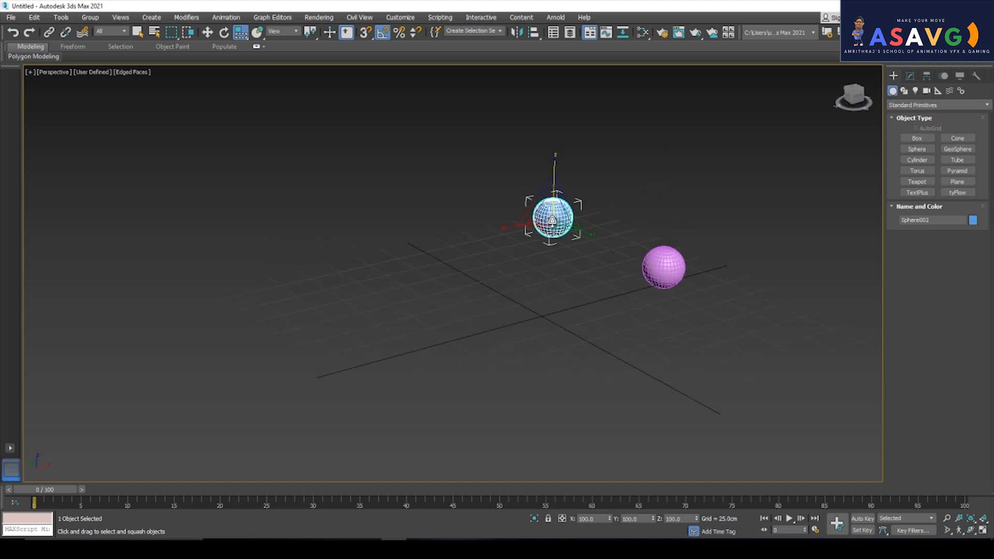
{"action": "key", "text": "z"}
{"action": "scroll", "coordinate": [524, 258], "scroll_direction": "down", "scroll_amount": 5}
{"action": "middle_click_drag", "start_coordinate": [509, 280], "coordinate": [529, 279], "text": "alt"}
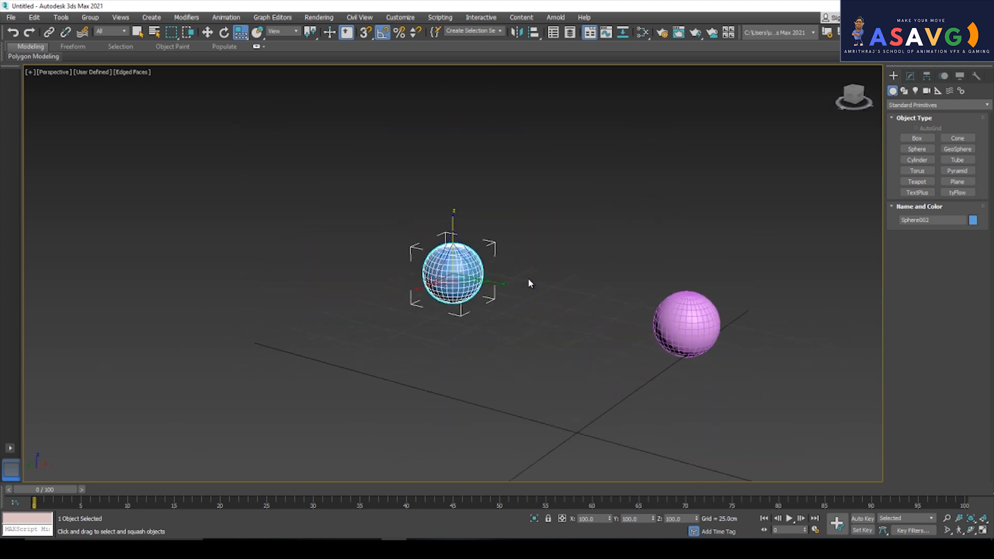
{"action": "mouse_move", "coordinate": [460, 243]}
{"action": "left_mouse_down"}
{"action": "mouse_move", "coordinate": [461, 262]}
{"action": "mouse_move", "coordinate": [461, 243]}
{"action": "left_mouse_up"}
{"action": "key", "text": "w"}
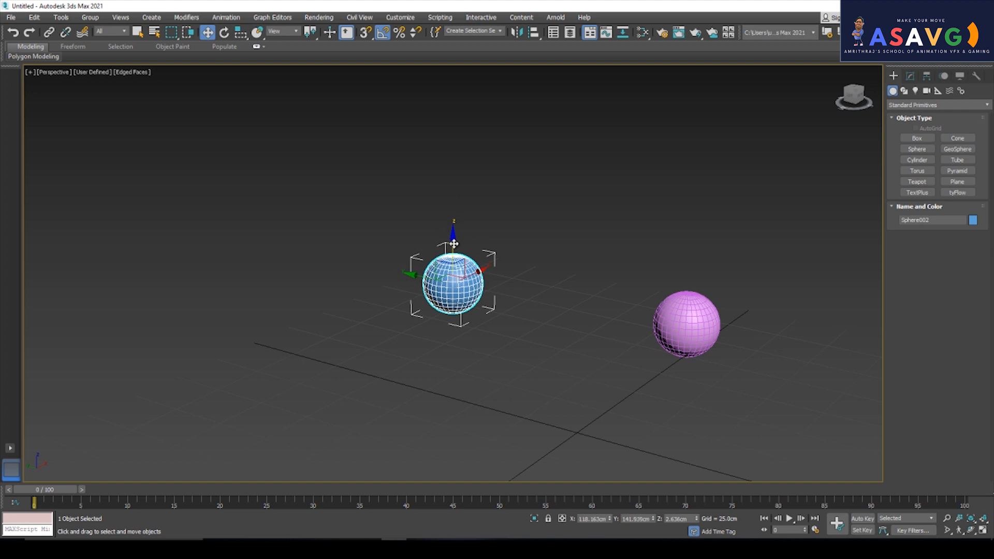
{"action": "left_click_drag", "start_coordinate": [454, 243], "coordinate": [466, 278]}
{"action": "middle_click_drag", "start_coordinate": [521, 315], "coordinate": [482, 289], "text": "alt"}
Step: Try Squash scaling on the blue sphere to test its base pivot
{"action": "key", "text": "e"}
{"action": "key", "text": "r"}
{"action": "mouse_move", "coordinate": [475, 225]}
{"action": "left_mouse_down"}
{"action": "mouse_move", "coordinate": [475, 189]}
{"action": "mouse_move", "coordinate": [474, 249]}
{"action": "mouse_move", "coordinate": [475, 191]}
{"action": "mouse_move", "coordinate": [476, 225]}
{"action": "left_mouse_up"}
{"action": "scroll", "coordinate": [502, 304], "scroll_direction": "down", "scroll_amount": 3}
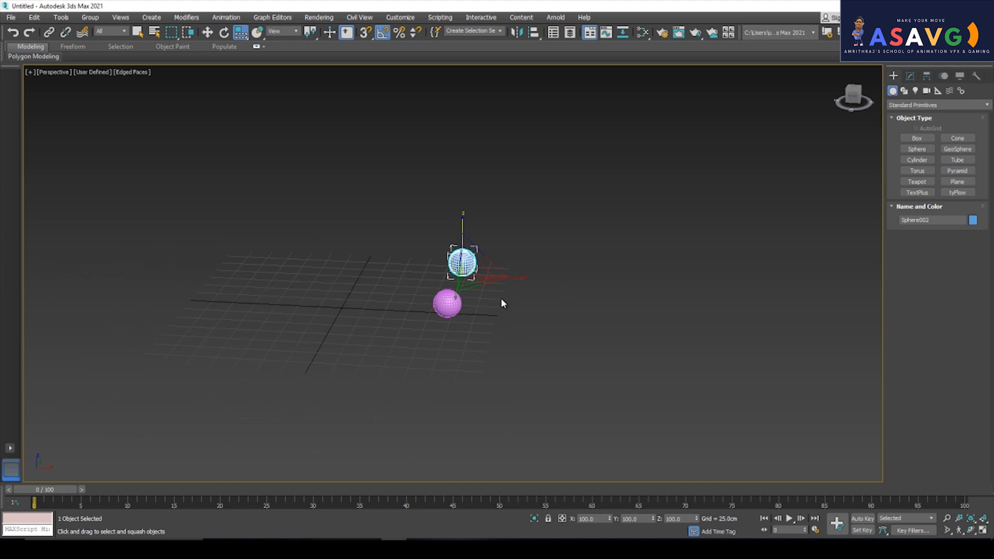
{"action": "middle_click_drag", "start_coordinate": [502, 304], "coordinate": [492, 282], "text": "alt"}
{"action": "key", "text": "w"}
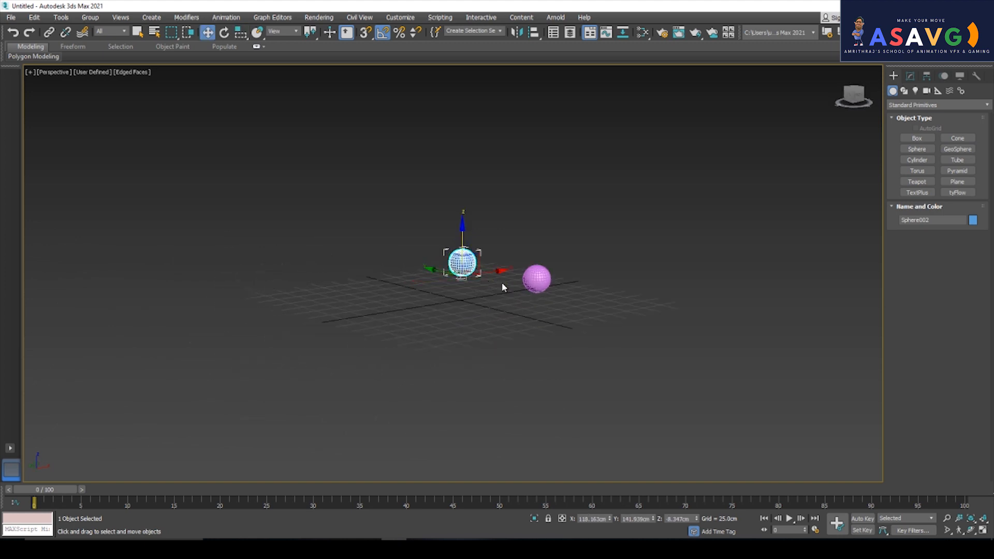
Step: Examine the blue and pink spheres and their base pivots up close and from several angles
{"action": "left_click", "coordinate": [529, 284]}
{"action": "middle_click_drag", "start_coordinate": [527, 310], "coordinate": [541, 318], "text": "alt"}
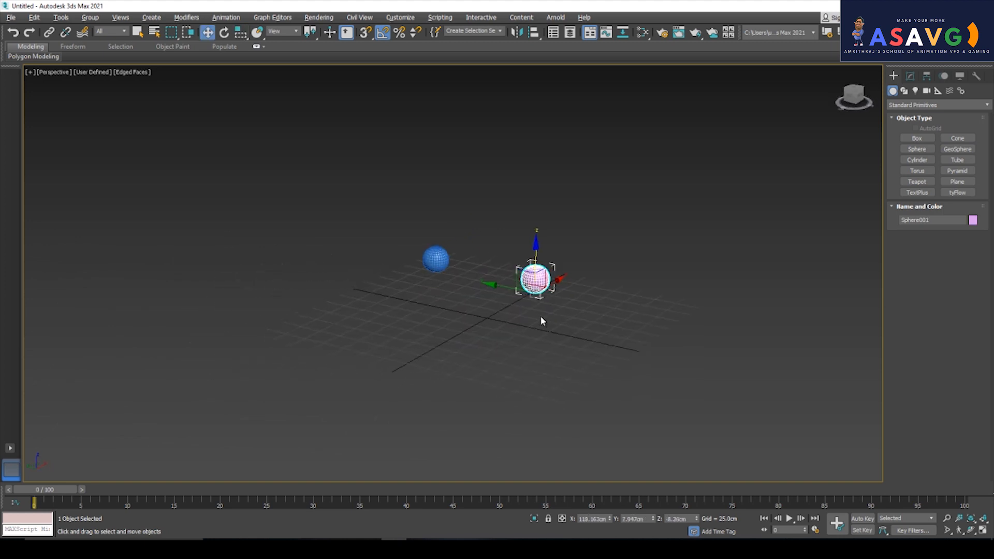
{"action": "left_click_drag", "start_coordinate": [416, 215], "coordinate": [661, 335]}
{"action": "scroll", "coordinate": [579, 324], "scroll_direction": "up", "scroll_amount": 5}
{"action": "left_click", "coordinate": [656, 295]}
{"action": "left_click", "coordinate": [414, 263]}
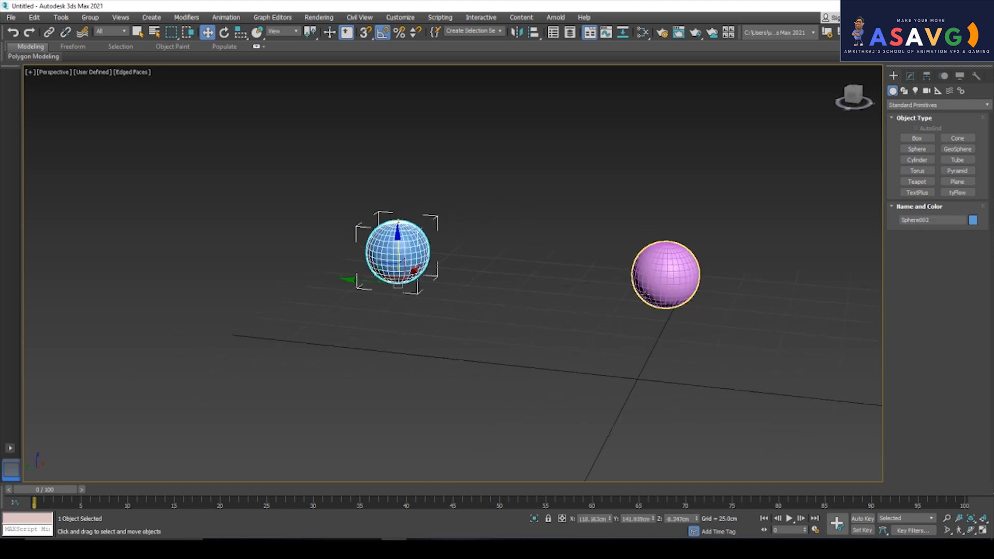
{"action": "left_click", "coordinate": [649, 295]}
{"action": "scroll", "coordinate": [649, 295], "scroll_direction": "up", "scroll_amount": 3}
{"action": "scroll", "coordinate": [650, 295], "scroll_direction": "up", "scroll_amount": 3}
{"action": "middle_click_drag", "start_coordinate": [784, 319], "coordinate": [780, 287]}
{"action": "left_click", "coordinate": [204, 244]}
{"action": "middle_click_drag", "start_coordinate": [191, 291], "coordinate": [360, 273]}
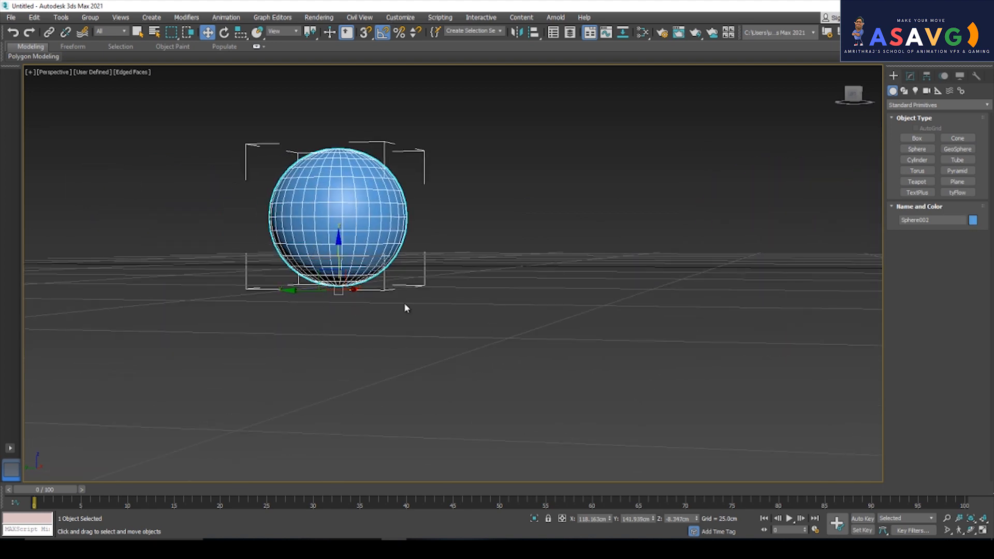
{"action": "scroll", "coordinate": [560, 291], "scroll_direction": "down", "scroll_amount": 7}
{"action": "middle_click_drag", "start_coordinate": [567, 297], "coordinate": [560, 308], "text": "alt"}
{"action": "middle_click_drag", "start_coordinate": [401, 310], "coordinate": [497, 309]}
{"action": "scroll", "coordinate": [466, 311], "scroll_direction": "up", "scroll_amount": 4}
{"action": "left_click", "coordinate": [645, 269]}
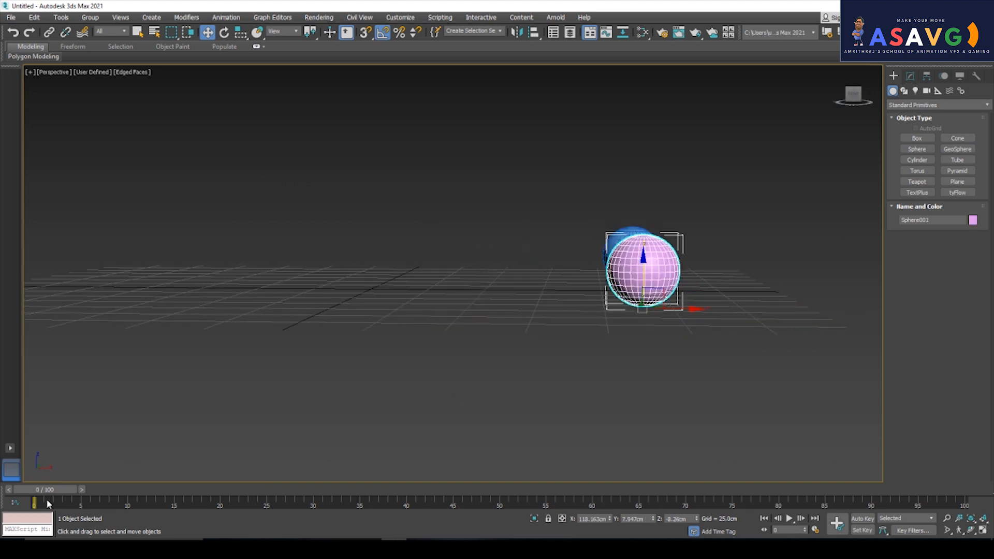
{"action": "key", "text": "q"}
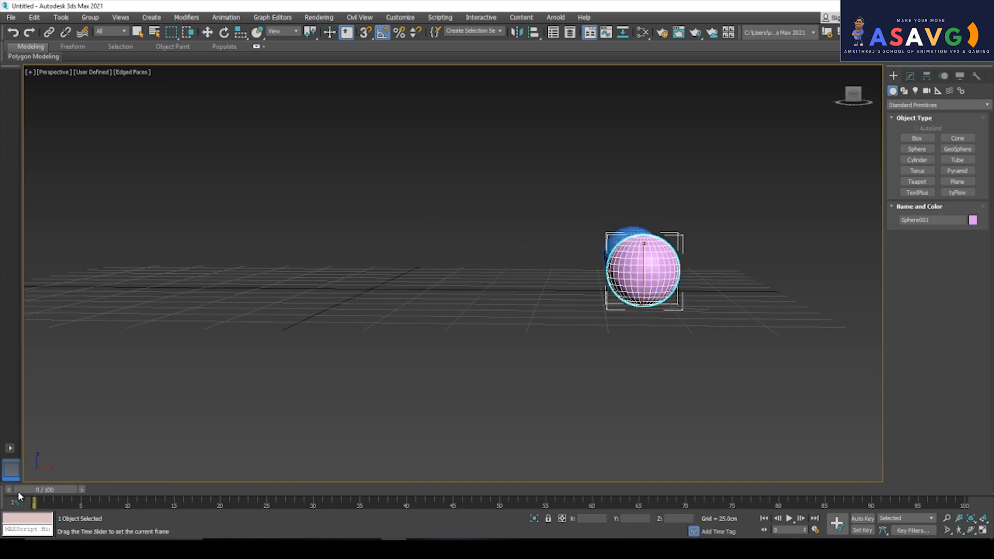
{"action": "key", "text": "w"}
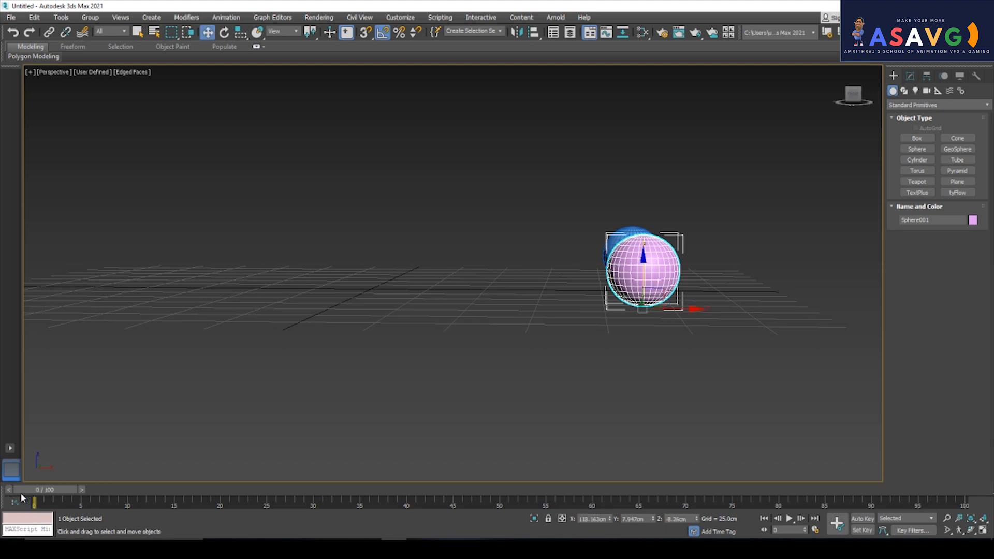
Step: Try keying the blue sphere with a vertical squash at frame 4 and a stretch at frame 7
{"action": "middle_click_drag", "start_coordinate": [463, 388], "coordinate": [235, 388], "text": "alt"}
{"action": "scroll", "coordinate": [487, 363], "scroll_direction": "down", "scroll_amount": 4}
{"action": "left_click", "coordinate": [398, 304]}
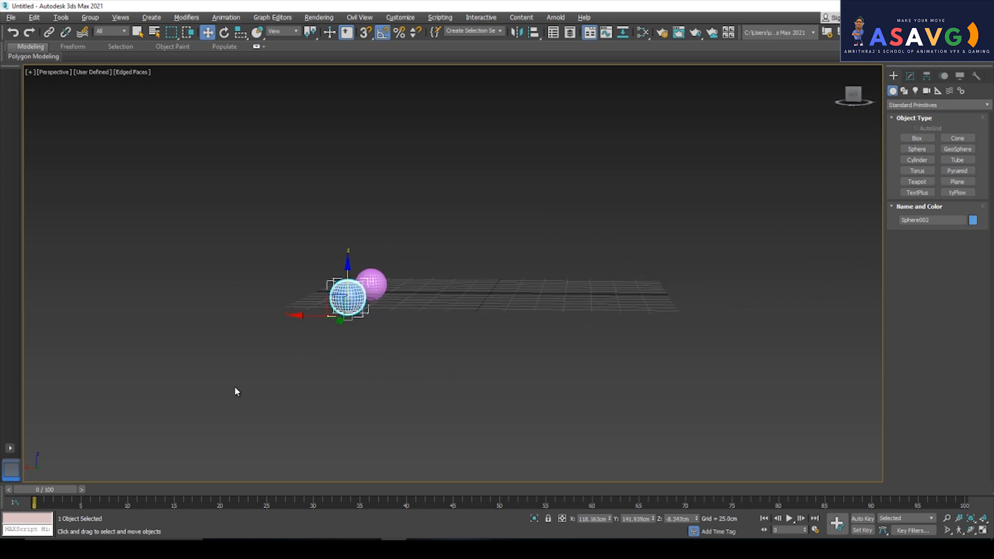
{"action": "left_click_drag", "start_coordinate": [43, 495], "coordinate": [82, 496]}
{"action": "middle_click_drag", "start_coordinate": [341, 340], "coordinate": [355, 329], "text": "alt"}
{"action": "key", "text": "e"}
{"action": "key", "text": "r"}
{"action": "left_click_drag", "start_coordinate": [348, 265], "coordinate": [347, 285]}
{"action": "left_click_drag", "start_coordinate": [69, 490], "coordinate": [89, 496]}
{"action": "left_click_drag", "start_coordinate": [337, 306], "coordinate": [348, 253]}
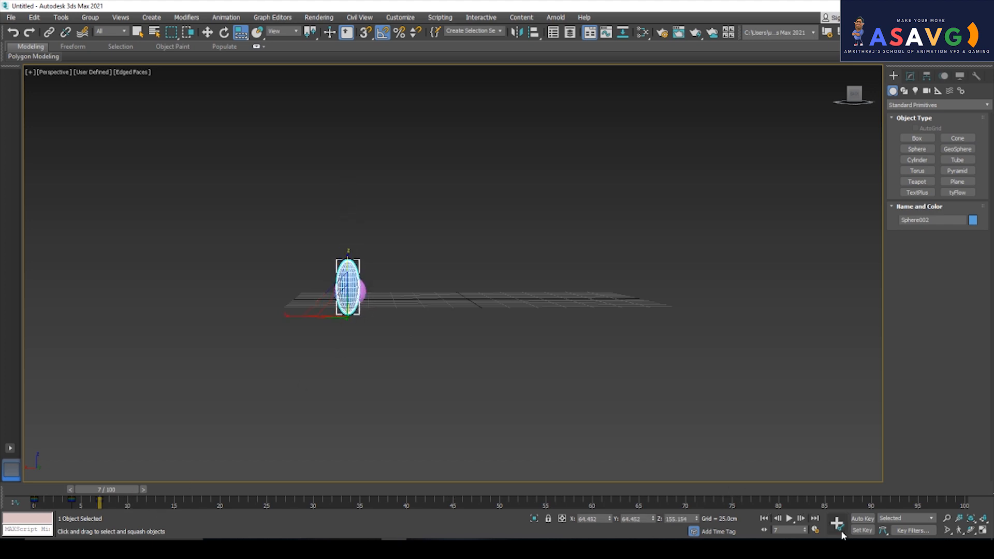
Step: Turn on Auto Key and undo the blue sphere's squash and stretch keys, returning to frame 0
{"action": "left_click", "coordinate": [862, 518]}
{"action": "left_click_drag", "start_coordinate": [106, 490], "coordinate": [38, 490]}
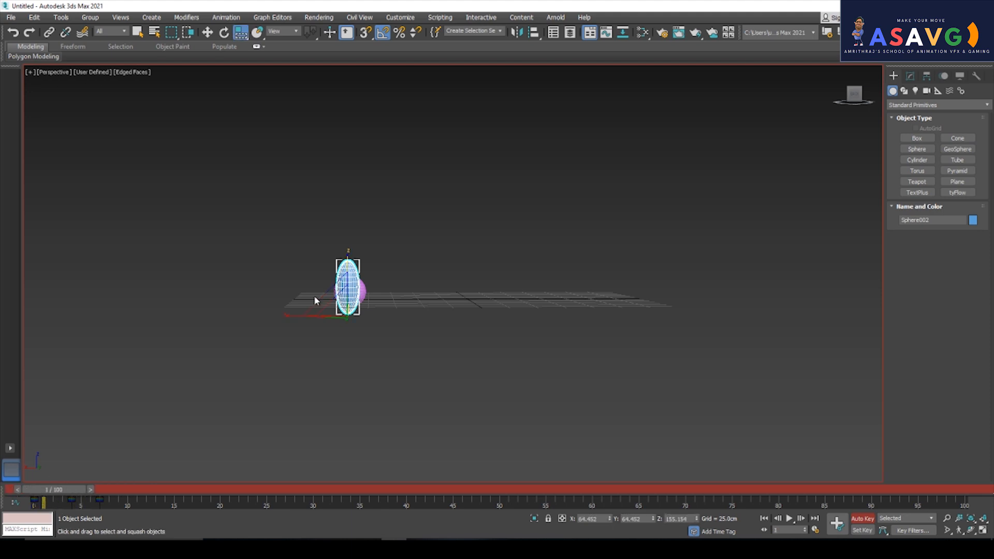
{"action": "key", "text": "ctrl+z"}
{"action": "key", "text": "ctrl+z"}
{"action": "key", "text": "ctrl+z"}
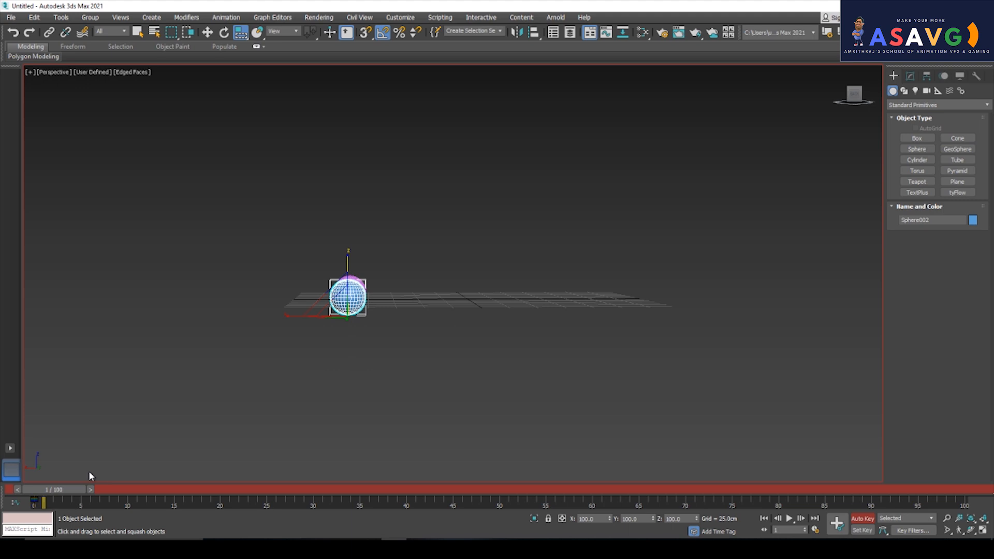
{"action": "left_click_drag", "start_coordinate": [62, 490], "coordinate": [40, 492]}
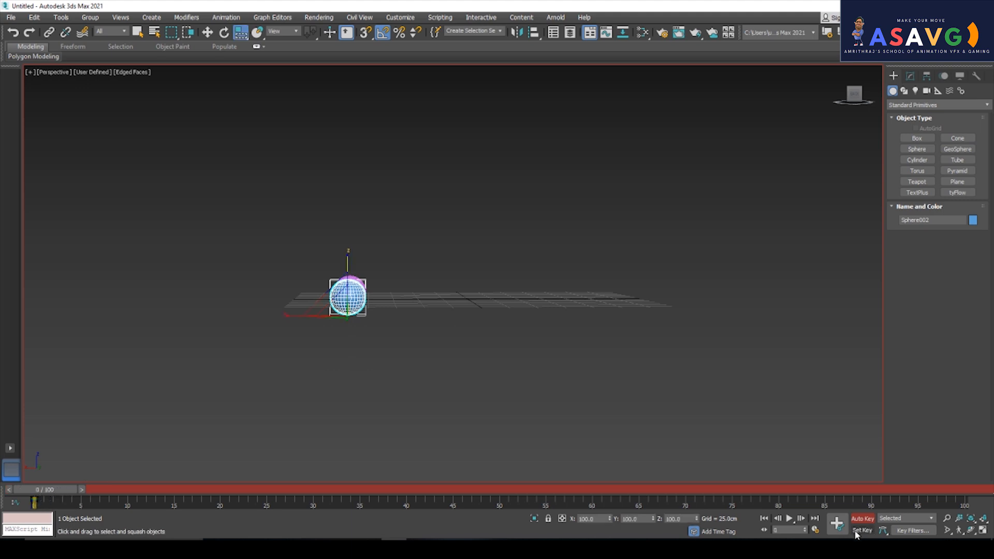
Step: At frame 5, stretch the blue sphere vertically to about 157% in Z with Squash scaling
{"action": "left_click", "coordinate": [89, 490]}
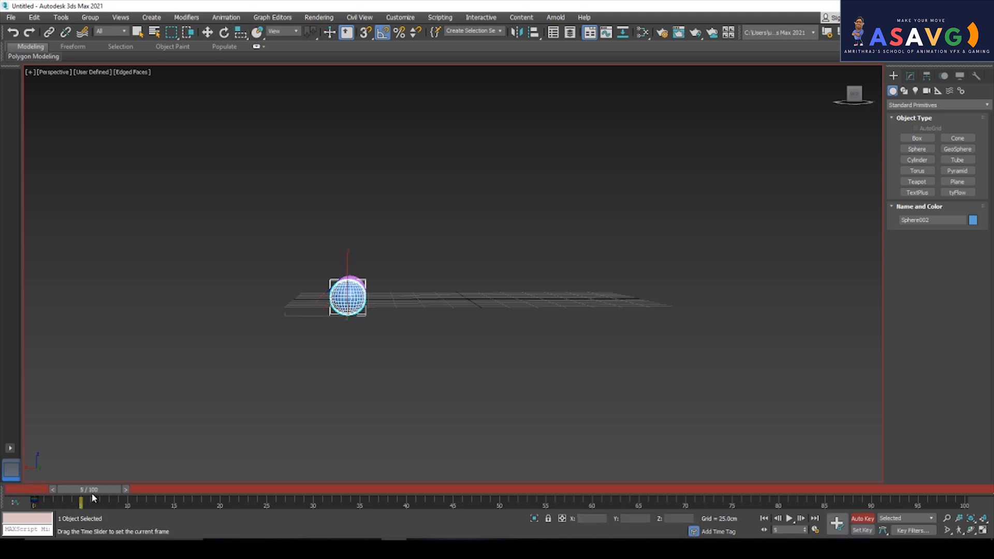
{"action": "scroll", "coordinate": [337, 275], "scroll_direction": "up", "scroll_amount": 3}
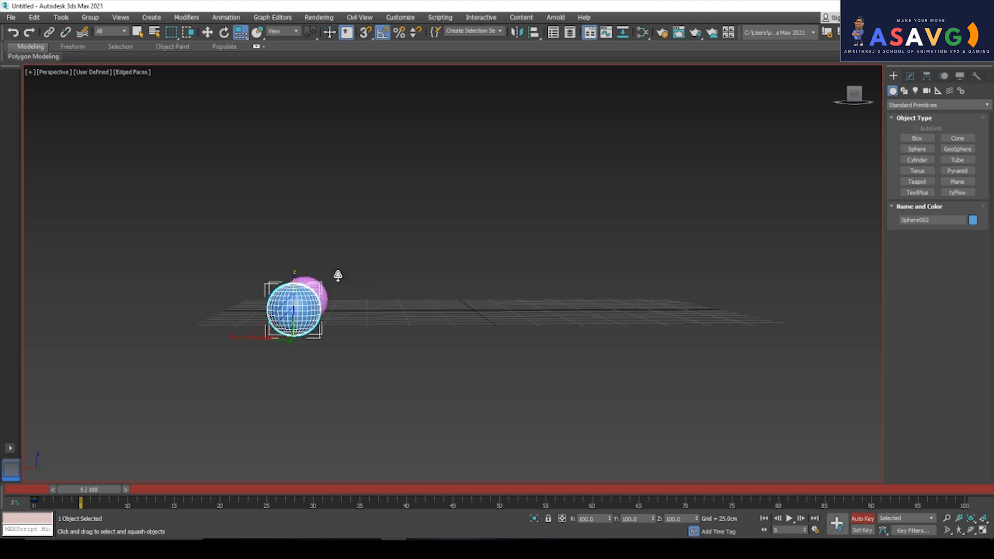
{"action": "left_click_drag", "start_coordinate": [323, 278], "coordinate": [141, 374]}
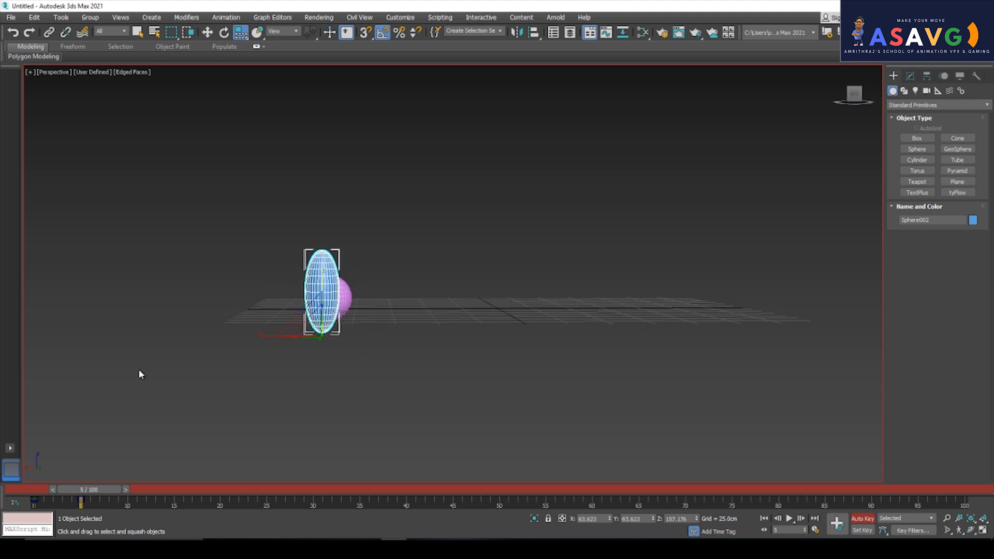
Step: Squash the blue sphere vertically at frame 14 and reduce its stretch at frame 5
{"action": "left_click_drag", "start_coordinate": [85, 498], "coordinate": [166, 490]}
{"action": "left_click_drag", "start_coordinate": [316, 285], "coordinate": [316, 325]}
{"action": "left_click_drag", "start_coordinate": [168, 489], "coordinate": [89, 489]}
{"action": "left_click_drag", "start_coordinate": [322, 278], "coordinate": [322, 290]}
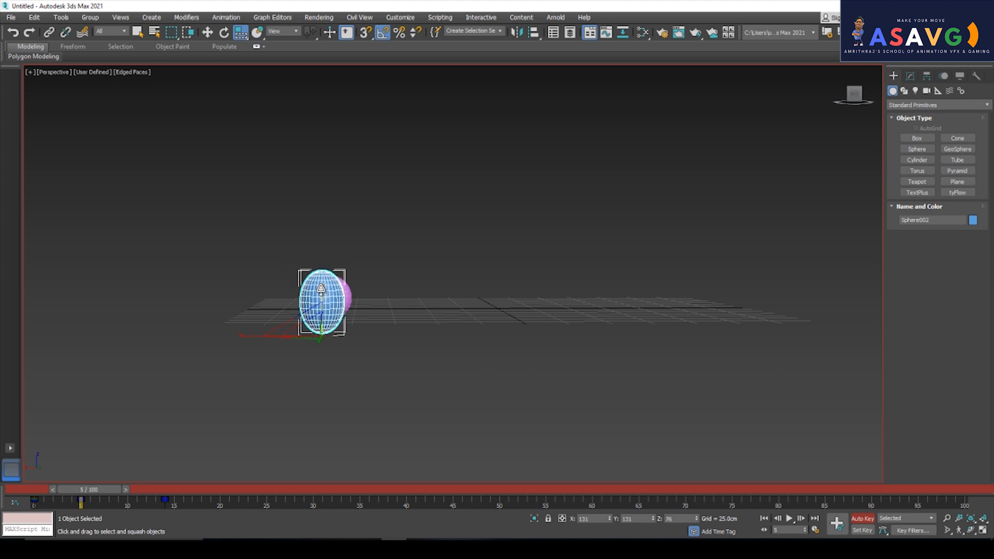
Step: At frame 21, raise the blue sphere above the grid and move it forward along X
{"action": "left_click_drag", "start_coordinate": [94, 489], "coordinate": [231, 490]}
{"action": "key", "text": "w"}
{"action": "left_click_drag", "start_coordinate": [337, 299], "coordinate": [337, 230]}
{"action": "left_click_drag", "start_coordinate": [287, 265], "coordinate": [442, 188]}
Step: At frame 0, squash the blue sphere vertically to about 75% in Z
{"action": "left_click_drag", "start_coordinate": [216, 478], "coordinate": [40, 502]}
{"action": "key", "text": "e"}
{"action": "key", "text": "r"}
{"action": "left_click_drag", "start_coordinate": [322, 282], "coordinate": [230, 394]}
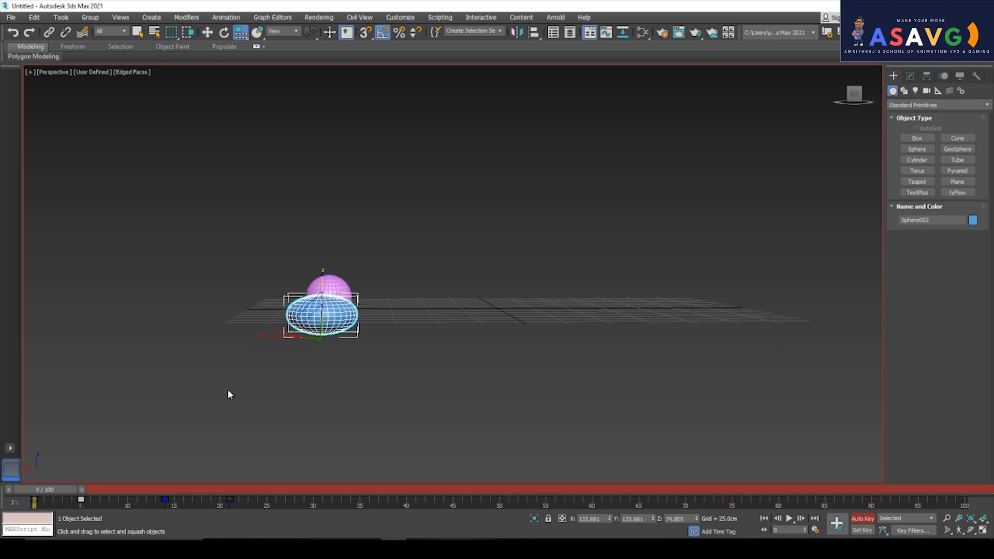
Step: Adjust the blue sphere's scale at frame 5 and rescale it to nearly round, about 99% in Z, at frame 14
{"action": "left_click_drag", "start_coordinate": [48, 489], "coordinate": [106, 486]}
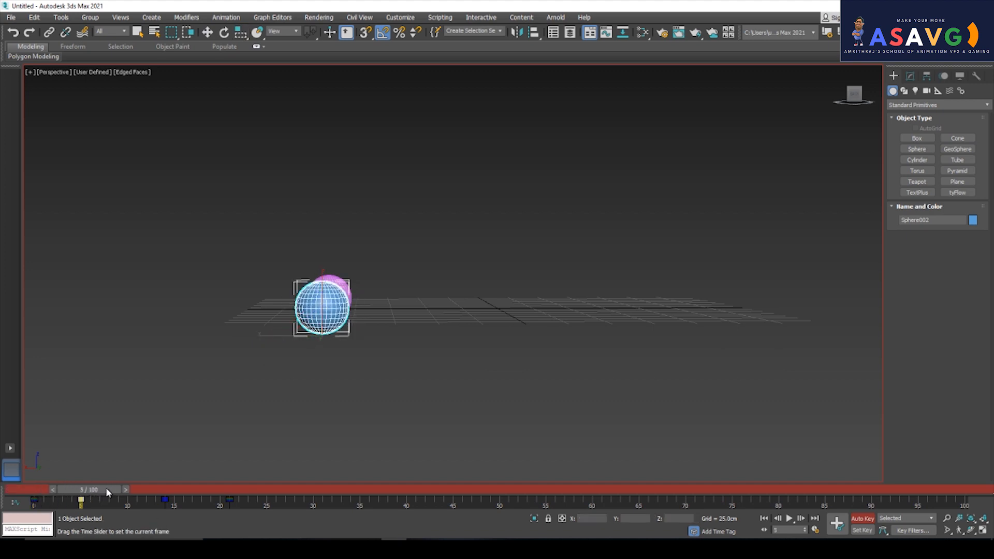
{"action": "left_click_drag", "start_coordinate": [310, 289], "coordinate": [303, 331]}
{"action": "left_click_drag", "start_coordinate": [94, 489], "coordinate": [173, 491]}
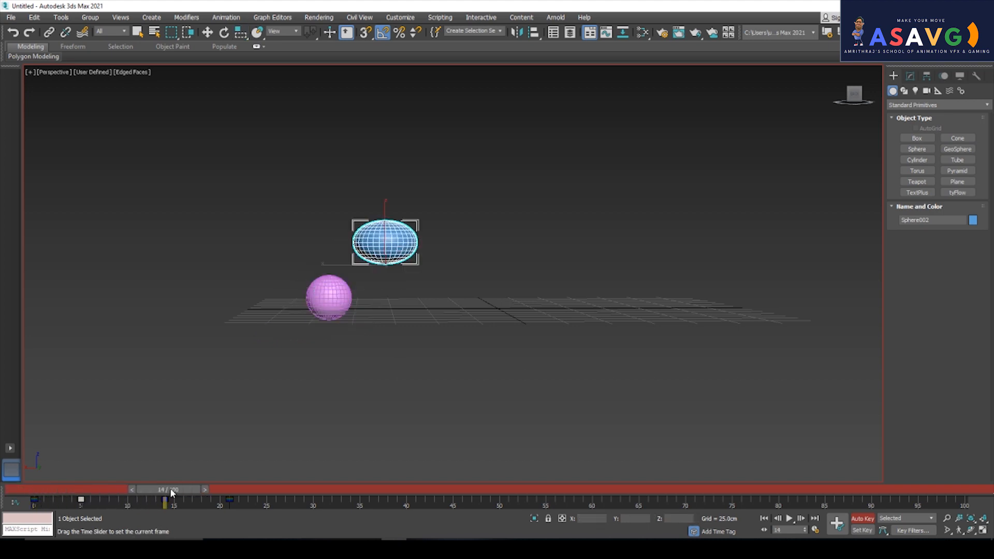
{"action": "key", "text": "r"}
{"action": "left_click_drag", "start_coordinate": [334, 336], "coordinate": [336, 311]}
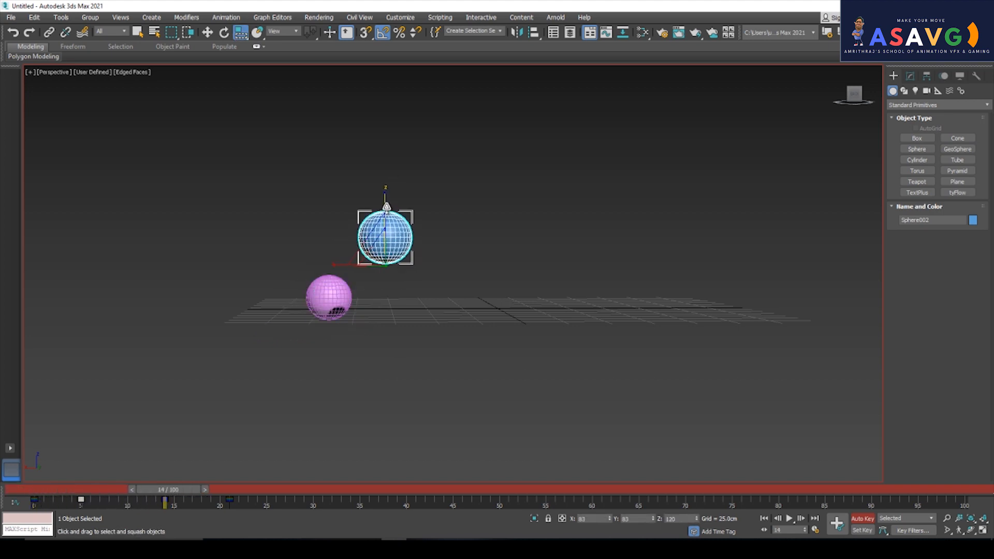
Step: At frame 32, bring the blue sphere down to the grid farther along X and squash it to about 77% in Z
{"action": "left_click_drag", "start_coordinate": [196, 490], "coordinate": [352, 490]}
{"action": "key", "text": "w"}
{"action": "left_click_drag", "start_coordinate": [428, 218], "coordinate": [502, 324]}
{"action": "key", "text": "r"}
{"action": "mouse_move", "coordinate": [497, 268]}
{"action": "left_mouse_down"}
{"action": "mouse_move", "coordinate": [499, 251]}
{"action": "mouse_move", "coordinate": [501, 270]}
{"action": "left_mouse_up"}
Step: Stretch the blue sphere vertically to about 113% in Z at frame 38 and squash it at frame 46
{"action": "left_click_drag", "start_coordinate": [331, 500], "coordinate": [352, 505]}
{"action": "left_click_drag", "start_coordinate": [500, 269], "coordinate": [498, 256]}
{"action": "left_click_drag", "start_coordinate": [386, 491], "coordinate": [427, 489]}
{"action": "key", "text": "r"}
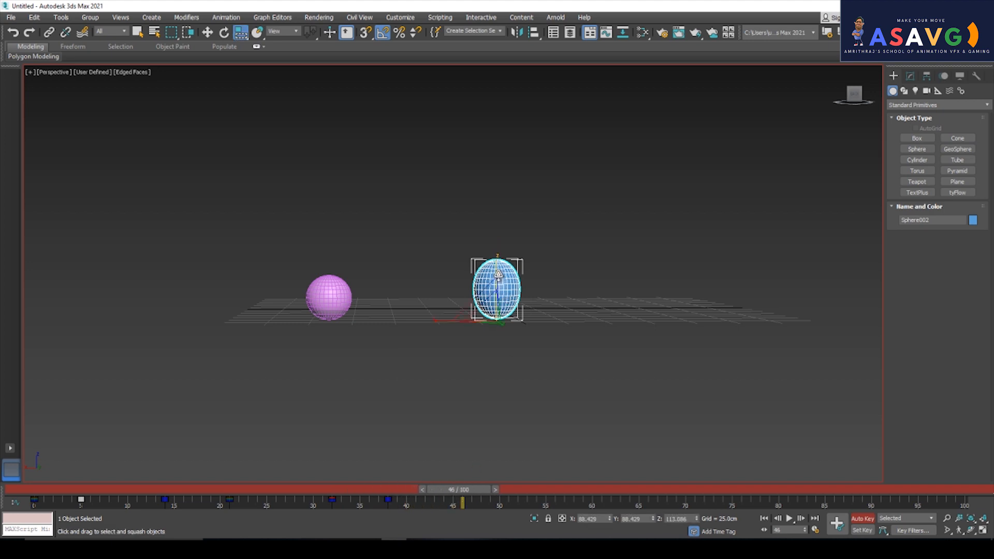
{"action": "left_click_drag", "start_coordinate": [498, 274], "coordinate": [497, 288]}
Step: Stretch the blue sphere vertically at frame 32, replacing its squashed landing pose
{"action": "left_click_drag", "start_coordinate": [470, 488], "coordinate": [349, 507]}
{"action": "key", "text": "r"}
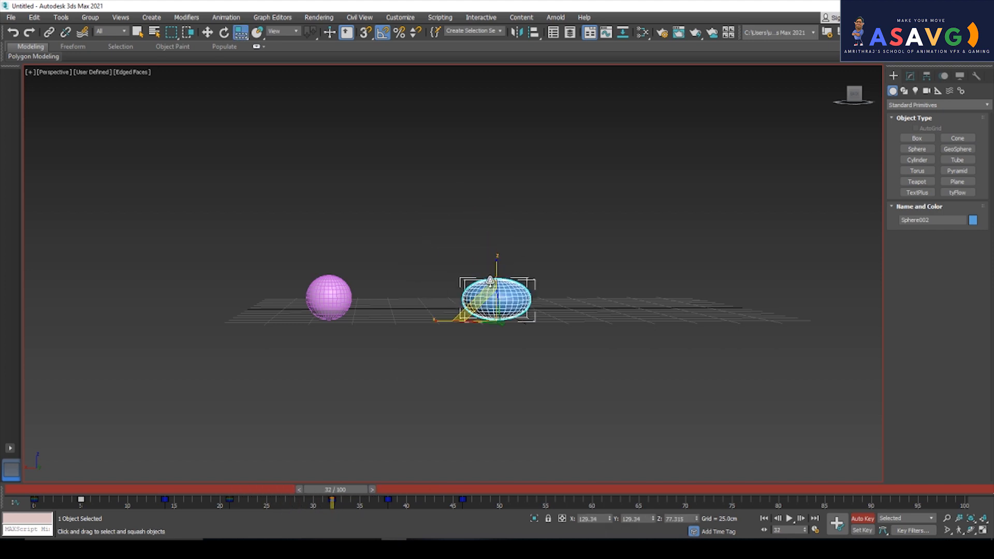
{"action": "left_click_drag", "start_coordinate": [498, 276], "coordinate": [496, 267]}
{"action": "mouse_move", "coordinate": [320, 488]}
{"action": "left_mouse_down"}
{"action": "mouse_move", "coordinate": [402, 507]}
{"action": "mouse_move", "coordinate": [380, 502]}
{"action": "mouse_move", "coordinate": [398, 490]}
{"action": "mouse_move", "coordinate": [293, 499]}
{"action": "mouse_move", "coordinate": [537, 500]}
{"action": "mouse_move", "coordinate": [54, 482]}
{"action": "mouse_move", "coordinate": [432, 489]}
{"action": "mouse_move", "coordinate": [104, 529]}
{"action": "mouse_move", "coordinate": [297, 489]}
{"action": "mouse_move", "coordinate": [381, 505]}
{"action": "mouse_move", "coordinate": [298, 480]}
{"action": "mouse_move", "coordinate": [397, 513]}
{"action": "mouse_move", "coordinate": [528, 500]}
{"action": "mouse_move", "coordinate": [337, 500]}
{"action": "mouse_move", "coordinate": [394, 512]}
{"action": "mouse_move", "coordinate": [337, 499]}
{"action": "left_mouse_up"}
{"action": "key", "text": "r"}
{"action": "key", "text": "r"}
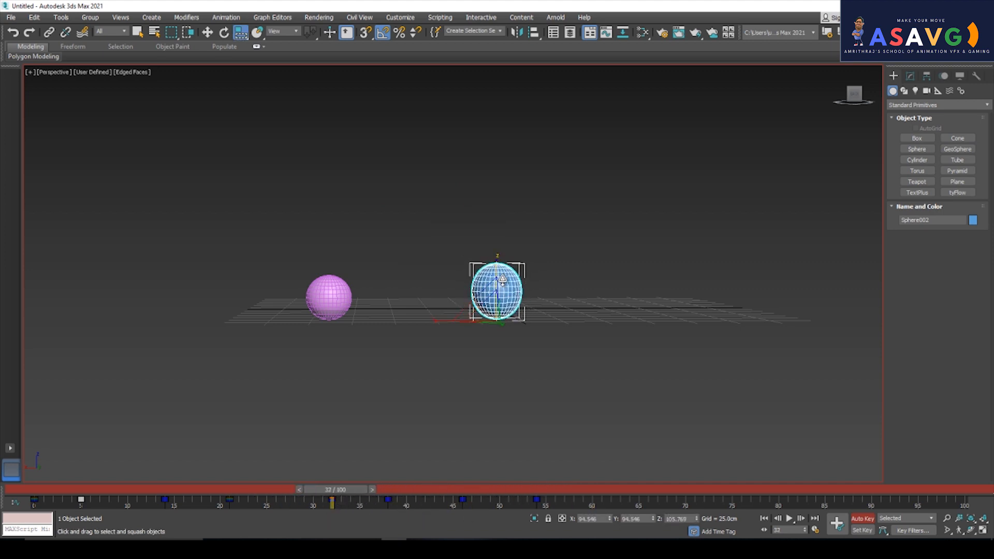
{"action": "left_click_drag", "start_coordinate": [502, 279], "coordinate": [495, 266]}
Step: Shift the blue sphere's keys that follow frame 5 earlier, to frames 8, 12, 26, 32, 40 and 48
{"action": "left_click_drag", "start_coordinate": [341, 498], "coordinate": [164, 491]}
{"action": "key", "text": "r"}
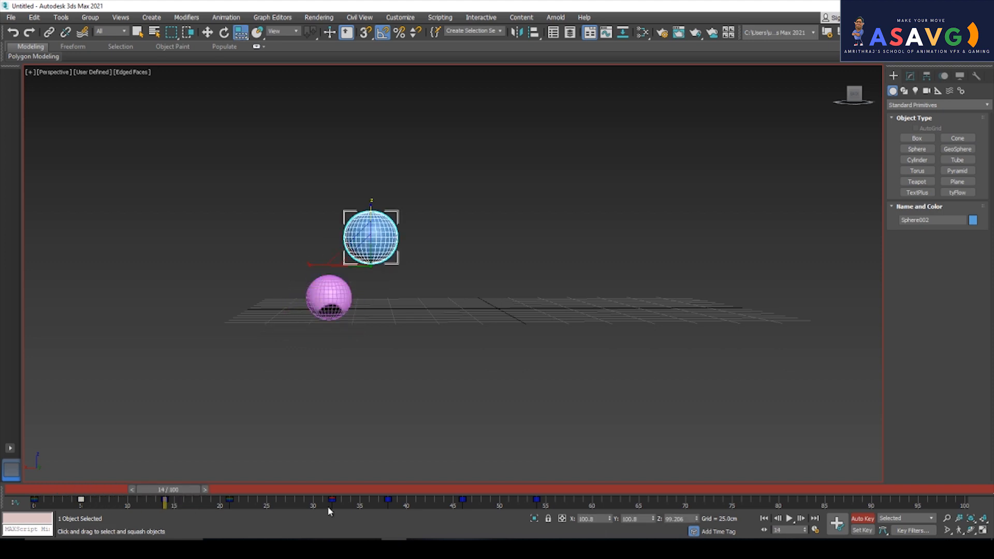
{"action": "left_click_drag", "start_coordinate": [607, 509], "coordinate": [118, 500]}
{"action": "left_click_drag", "start_coordinate": [111, 500], "coordinate": [492, 505]}
{"action": "key", "text": "r"}
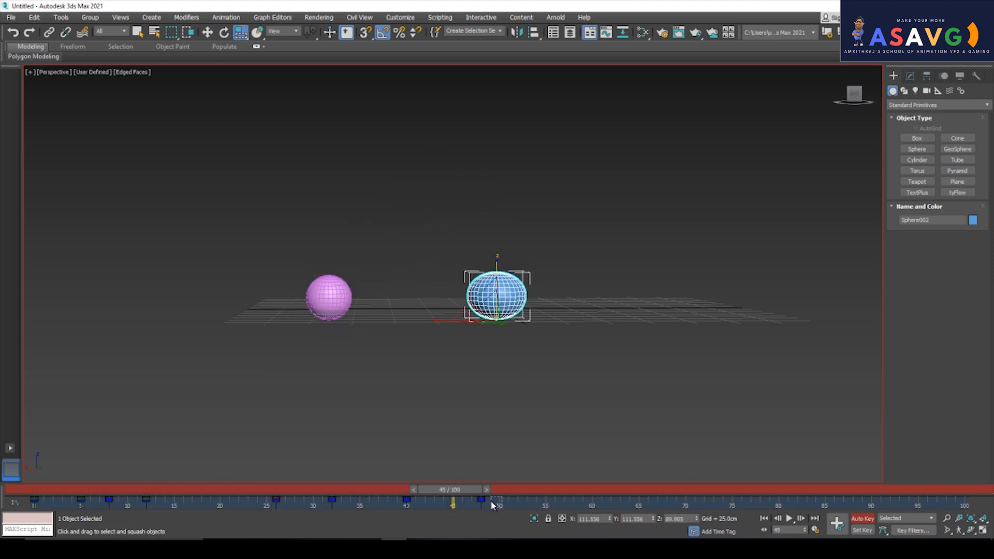
Step: Squash the blue sphere at its landing contact and shift the landing keys earlier, to frames 14, 20, 28 and 36
{"action": "left_click_drag", "start_coordinate": [276, 499], "coordinate": [239, 500]}
{"action": "key", "text": "r"}
{"action": "left_click_drag", "start_coordinate": [500, 265], "coordinate": [497, 296]}
{"action": "left_click_drag", "start_coordinate": [228, 487], "coordinate": [325, 505]}
{"action": "key", "text": "r"}
{"action": "left_click", "coordinate": [317, 502]}
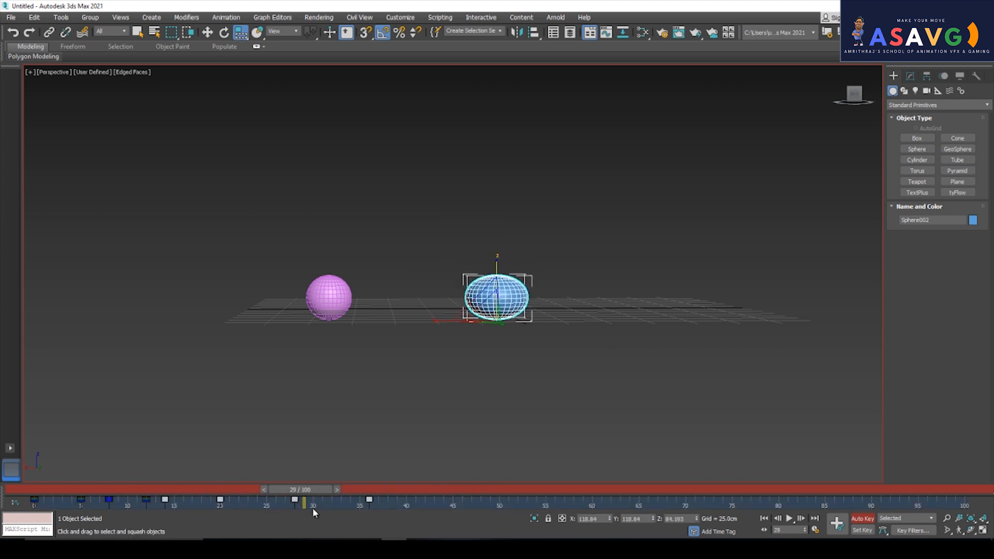
Step: Return to frame 0, deselect the sphere, and create a preview animation of the Perspective view to watch enlarged
{"action": "left_click_drag", "start_coordinate": [304, 503], "coordinate": [26, 492]}
{"action": "key", "text": "r"}
{"action": "left_click", "coordinate": [163, 440]}
{"action": "left_click", "coordinate": [30, 72]}
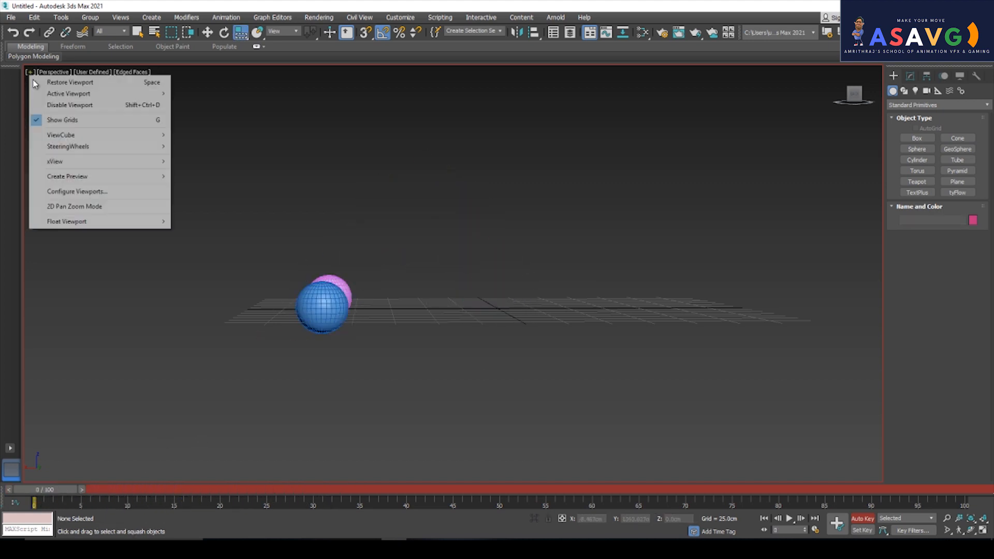
{"action": "mouse_move", "coordinate": [84, 176]}
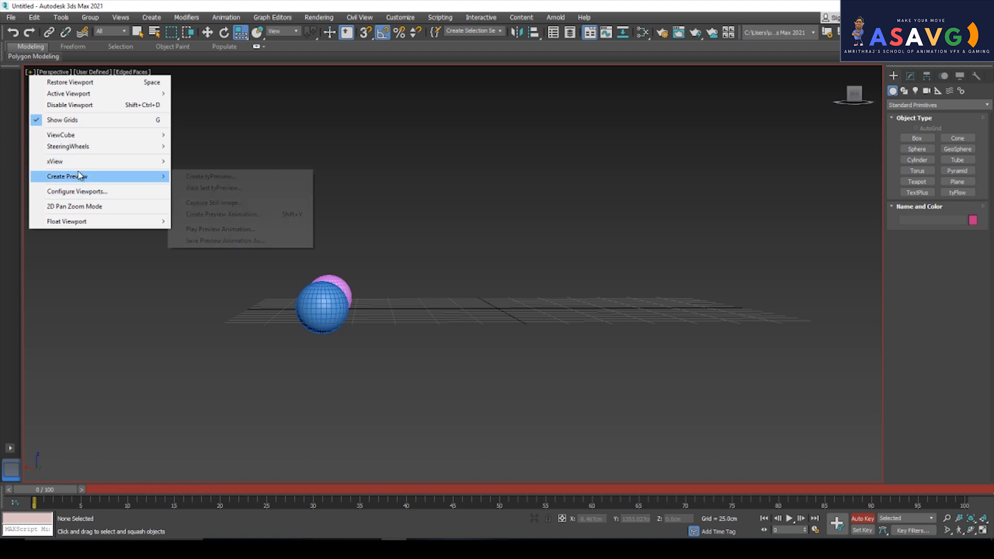
{"action": "left_click", "coordinate": [222, 215]}
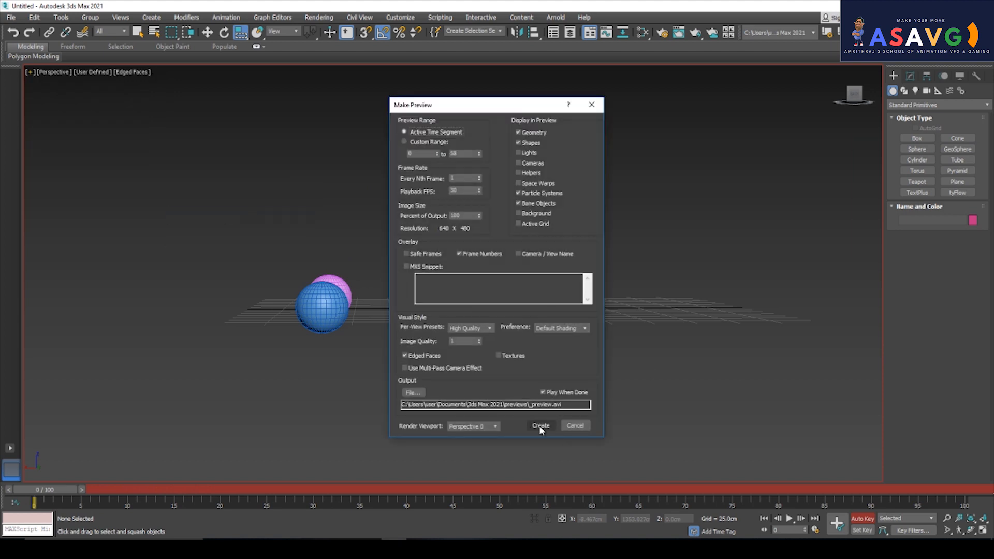
{"action": "left_click", "coordinate": [540, 426]}
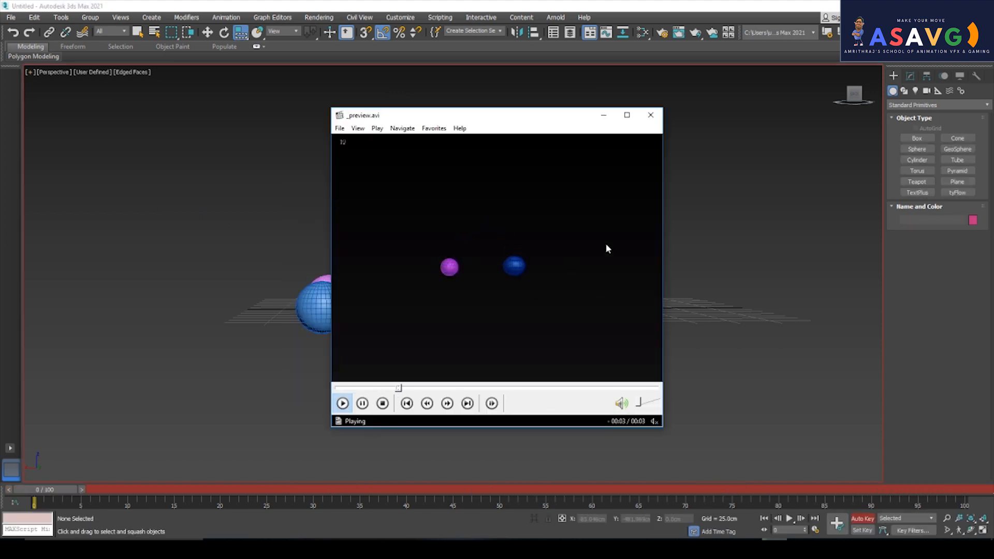
{"action": "left_click", "coordinate": [627, 115]}
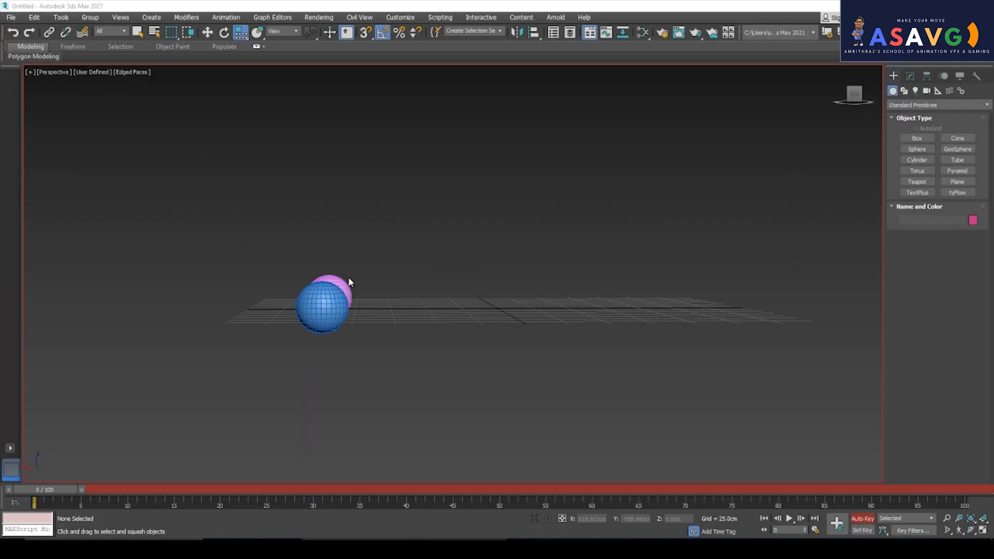
Step: Select the pink sphere and squash it to 64% in Z, widened to 156% in X and Y, at frame 5
{"action": "middle_click_drag", "start_coordinate": [348, 276], "coordinate": [621, 312]}
{"action": "left_click", "coordinate": [612, 310]}
{"action": "key", "text": "z"}
{"action": "scroll", "coordinate": [378, 310], "scroll_direction": "down", "scroll_amount": 10}
{"action": "middle_click_drag", "start_coordinate": [357, 307], "coordinate": [446, 339], "text": "alt"}
{"action": "scroll", "coordinate": [403, 322], "scroll_direction": "up", "scroll_amount": 3}
{"action": "mouse_move", "coordinate": [48, 488]}
{"action": "left_mouse_down"}
{"action": "mouse_move", "coordinate": [100, 489]}
{"action": "mouse_move", "coordinate": [36, 491]}
{"action": "left_mouse_up"}
{"action": "key", "text": "r"}
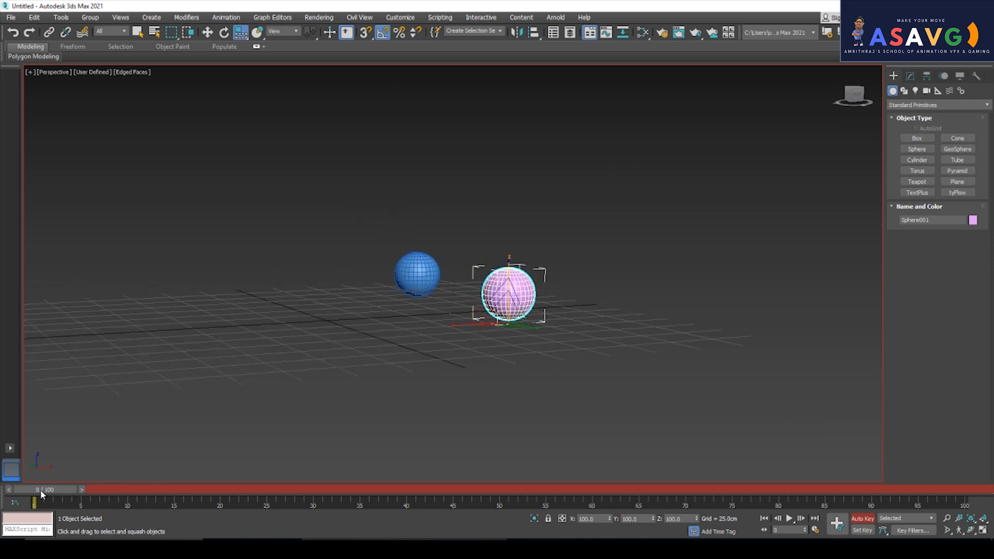
{"action": "middle_click_drag", "start_coordinate": [138, 479], "coordinate": [202, 446]}
{"action": "left_click_drag", "start_coordinate": [42, 490], "coordinate": [98, 497]}
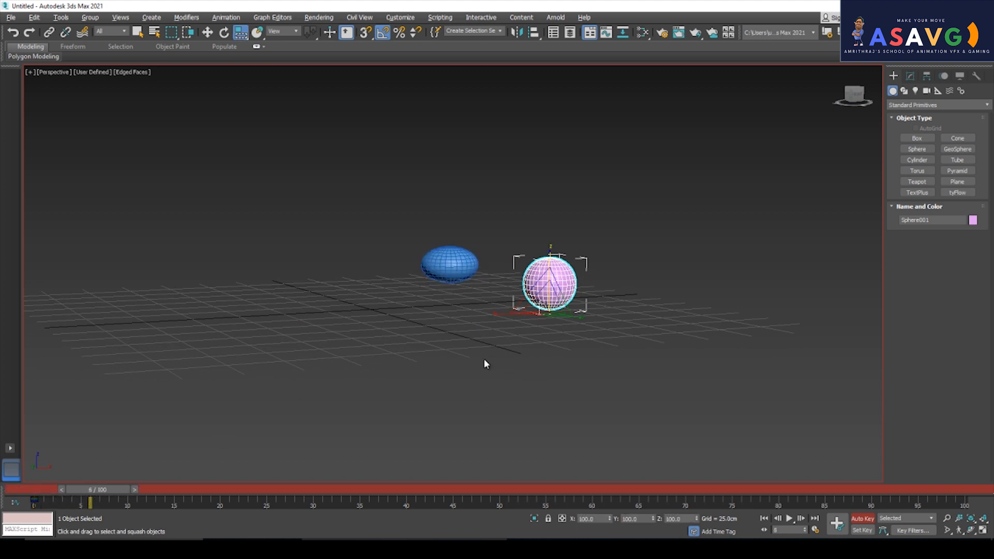
{"action": "middle_click_drag", "start_coordinate": [484, 359], "coordinate": [452, 355], "text": "alt"}
{"action": "key", "text": "e"}
{"action": "key", "text": "r"}
{"action": "scroll", "coordinate": [587, 266], "scroll_direction": "up", "scroll_amount": 3}
{"action": "mouse_move", "coordinate": [82, 490]}
{"action": "left_mouse_down"}
{"action": "mouse_move", "coordinate": [69, 484]}
{"action": "mouse_move", "coordinate": [91, 484]}
{"action": "left_mouse_up"}
{"action": "middle_click_drag", "start_coordinate": [434, 357], "coordinate": [479, 354], "text": "alt"}
{"action": "mouse_move", "coordinate": [98, 493]}
{"action": "left_mouse_down"}
{"action": "mouse_move", "coordinate": [73, 503]}
{"action": "mouse_move", "coordinate": [91, 501]}
{"action": "left_mouse_up"}
{"action": "left_click_drag", "start_coordinate": [596, 281], "coordinate": [595, 299]}
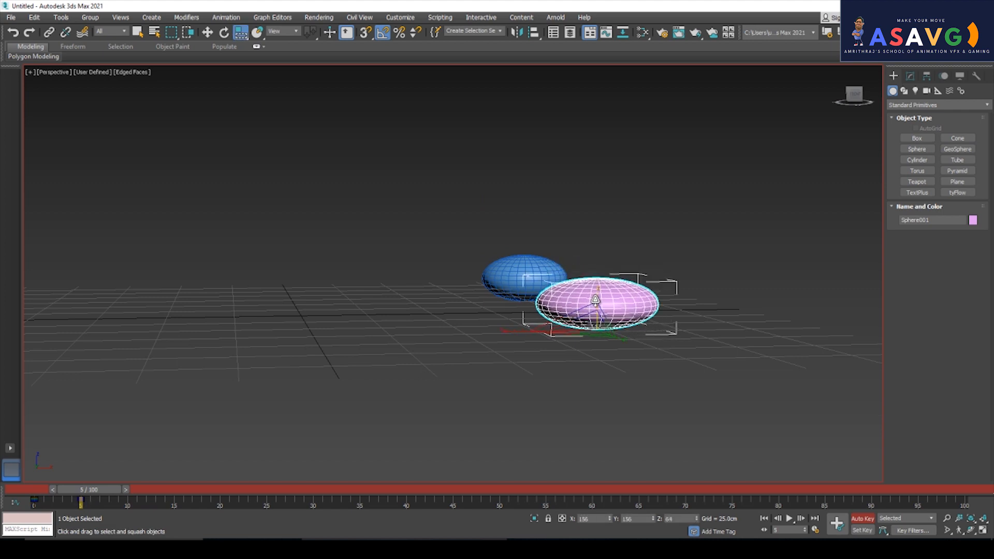
Step: Stretch the pink sphere tall and thin along Z at frame 2
{"action": "left_click_drag", "start_coordinate": [89, 495], "coordinate": [64, 499]}
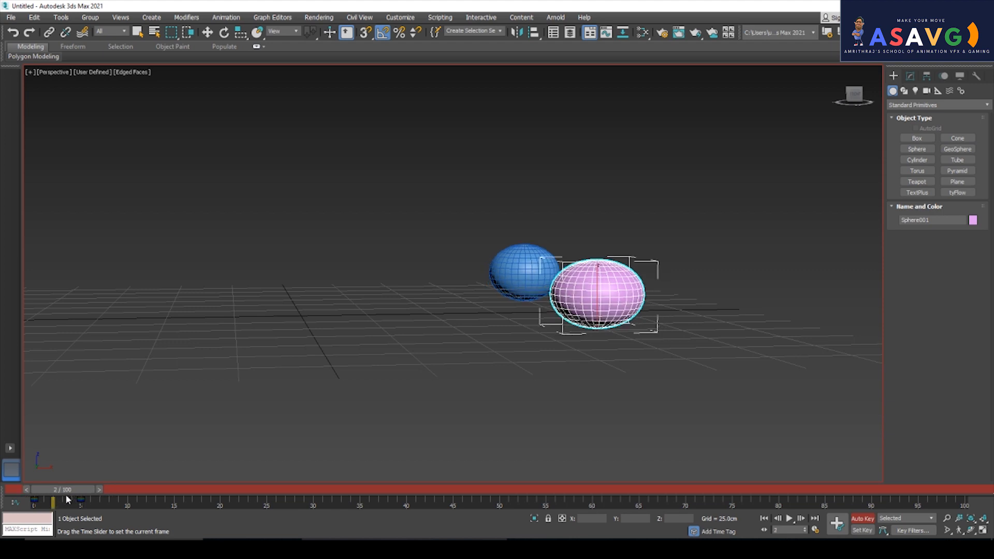
{"action": "key", "text": "r"}
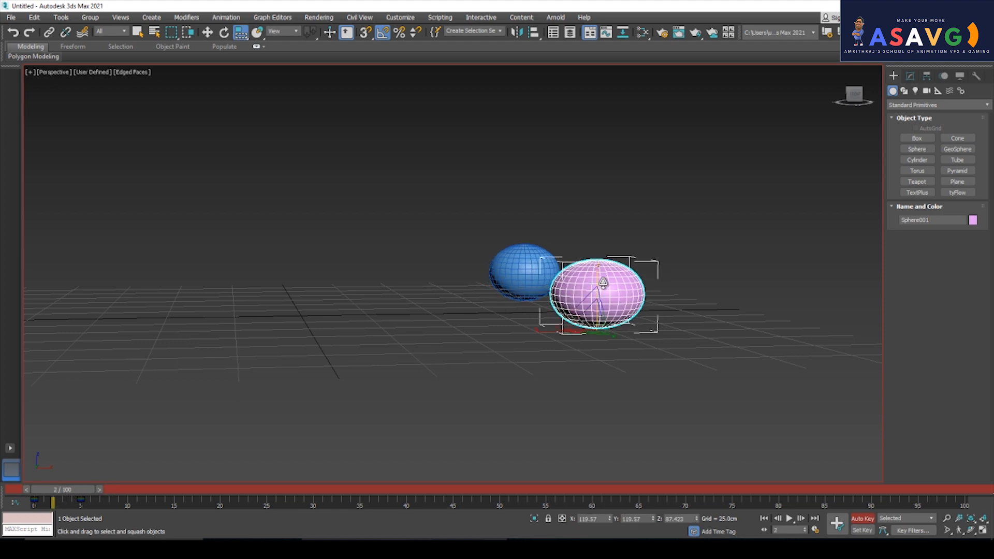
{"action": "left_click_drag", "start_coordinate": [600, 282], "coordinate": [599, 241]}
{"action": "left_click_drag", "start_coordinate": [67, 497], "coordinate": [92, 500]}
{"action": "key", "text": "r"}
Step: Copy the pink sphere's frame 5 squash key to frame 15 and flatten the frame 5 pose to about 47% in Z
{"action": "mouse_move", "coordinate": [504, 365]}
{"action": "middle_mouse_down", "text": "alt"}
{"action": "mouse_move", "coordinate": [443, 368]}
{"action": "mouse_move", "coordinate": [503, 384]}
{"action": "middle_mouse_up", "text": "alt"}
{"action": "left_click_drag", "start_coordinate": [589, 327], "coordinate": [579, 324]}
{"action": "middle_click_drag", "start_coordinate": [579, 325], "coordinate": [422, 385], "text": "alt"}
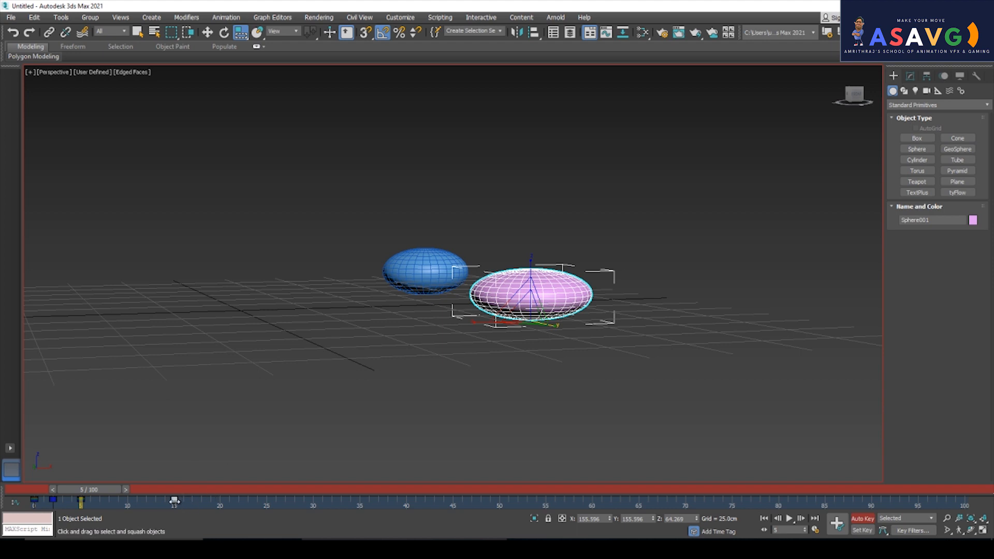
{"action": "left_click_drag", "start_coordinate": [529, 259], "coordinate": [526, 273]}
{"action": "left_click_drag", "start_coordinate": [104, 490], "coordinate": [87, 502]}
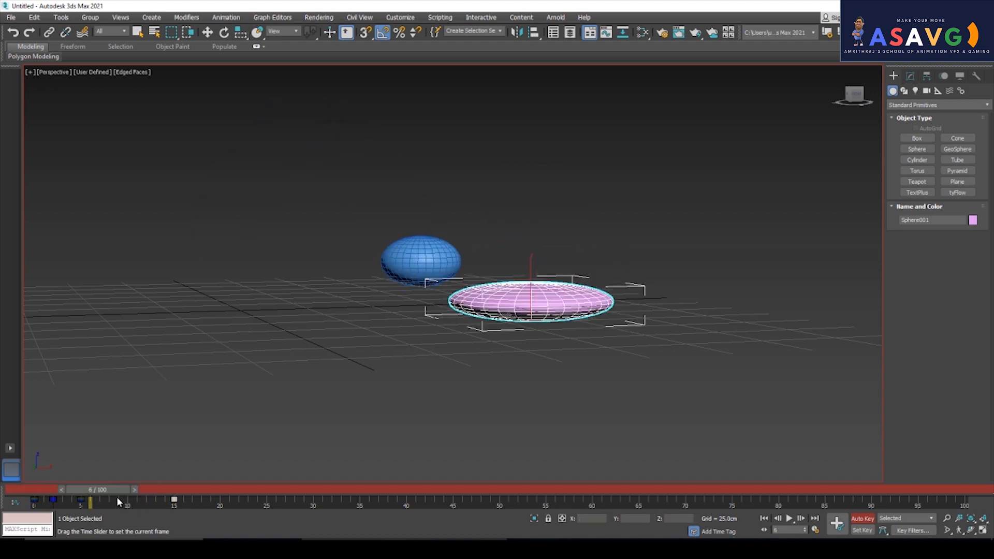
{"action": "left_click", "coordinate": [87, 505]}
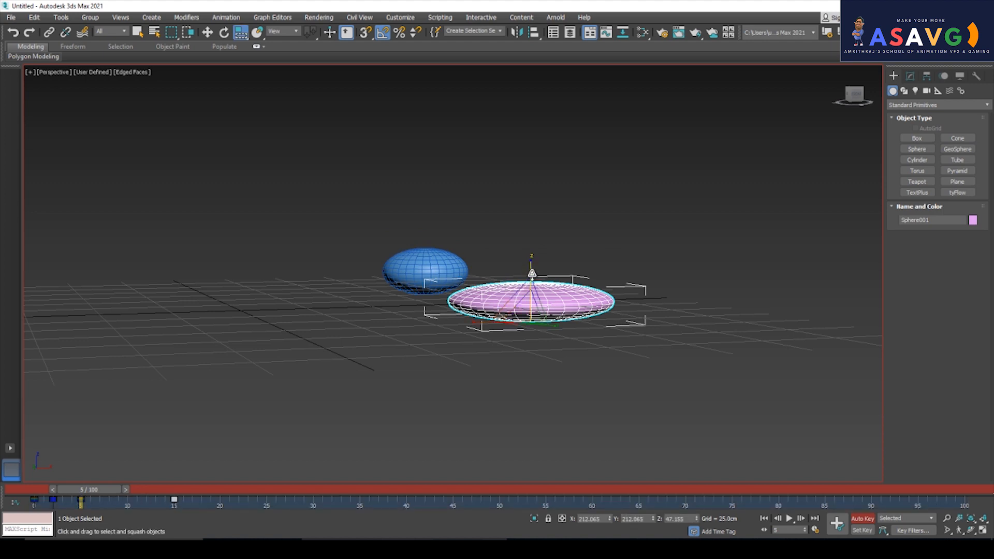
Step: Squash the pink sphere at frame 15 to about 58% in Z
{"action": "left_click_drag", "start_coordinate": [124, 488], "coordinate": [192, 493]}
{"action": "key", "text": "r"}
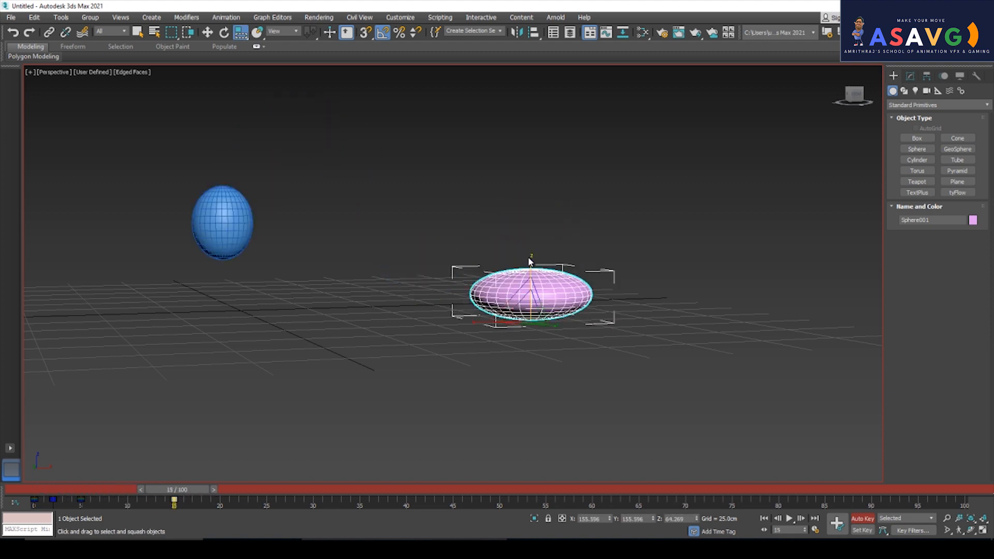
{"action": "left_click_drag", "start_coordinate": [182, 492], "coordinate": [70, 491]}
{"action": "key", "text": "r"}
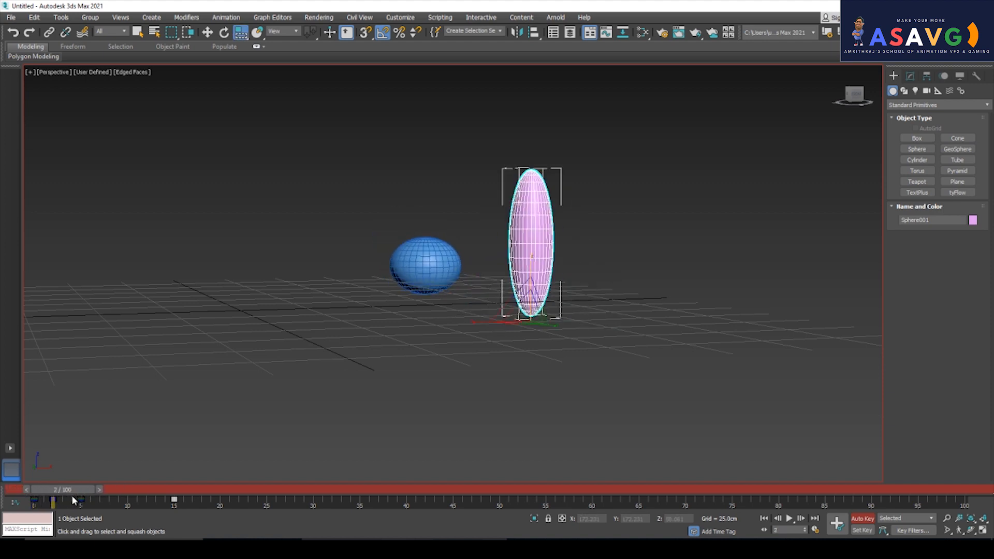
Step: Retime the pink sphere's stretch and squash keys to frames 4, 6 and 18
{"action": "left_click_drag", "start_coordinate": [196, 511], "coordinate": [108, 499]}
{"action": "key", "text": "r"}
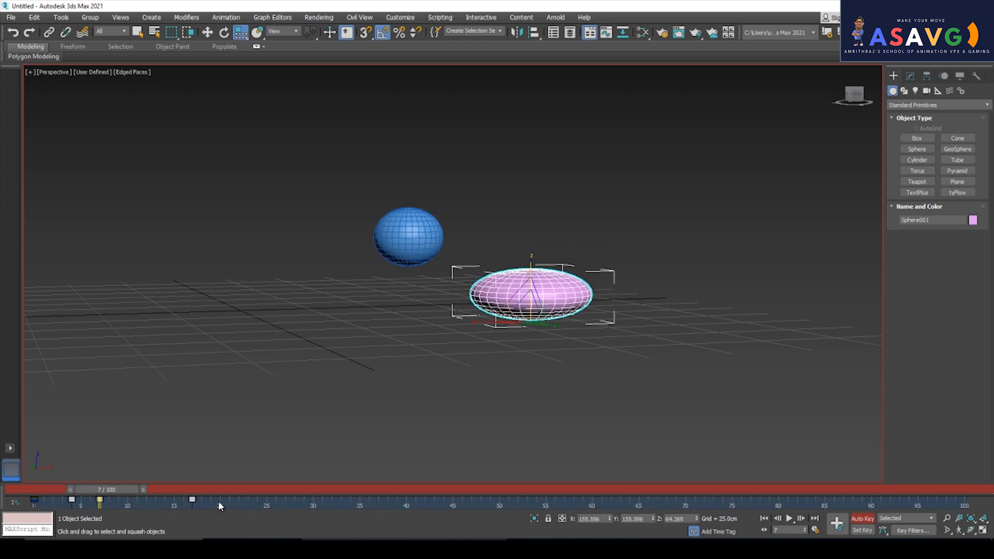
{"action": "left_click_drag", "start_coordinate": [122, 492], "coordinate": [2, 489]}
{"action": "mouse_move", "coordinate": [65, 490]}
{"action": "left_mouse_down"}
{"action": "mouse_move", "coordinate": [171, 508]}
{"action": "mouse_move", "coordinate": [58, 487]}
{"action": "mouse_move", "coordinate": [81, 479]}
{"action": "mouse_move", "coordinate": [224, 510]}
{"action": "mouse_move", "coordinate": [71, 497]}
{"action": "mouse_move", "coordinate": [111, 479]}
{"action": "mouse_move", "coordinate": [225, 508]}
{"action": "mouse_move", "coordinate": [54, 495]}
{"action": "mouse_move", "coordinate": [89, 480]}
{"action": "mouse_move", "coordinate": [142, 477]}
{"action": "mouse_move", "coordinate": [56, 474]}
{"action": "mouse_move", "coordinate": [122, 468]}
{"action": "mouse_move", "coordinate": [181, 492]}
{"action": "mouse_move", "coordinate": [26, 493]}
{"action": "mouse_move", "coordinate": [95, 479]}
{"action": "mouse_move", "coordinate": [129, 481]}
{"action": "mouse_move", "coordinate": [28, 507]}
{"action": "mouse_move", "coordinate": [67, 492]}
{"action": "mouse_move", "coordinate": [189, 508]}
{"action": "mouse_move", "coordinate": [78, 503]}
{"action": "mouse_move", "coordinate": [107, 493]}
{"action": "mouse_move", "coordinate": [45, 500]}
{"action": "mouse_move", "coordinate": [81, 490]}
{"action": "mouse_move", "coordinate": [169, 517]}
{"action": "mouse_move", "coordinate": [57, 508]}
{"action": "mouse_move", "coordinate": [171, 517]}
{"action": "mouse_move", "coordinate": [143, 536]}
{"action": "mouse_move", "coordinate": [54, 500]}
{"action": "mouse_move", "coordinate": [191, 514]}
{"action": "mouse_move", "coordinate": [207, 490]}
{"action": "mouse_move", "coordinate": [47, 497]}
{"action": "left_mouse_up"}
{"action": "key", "text": "r"}
{"action": "left_click", "coordinate": [101, 500]}
{"action": "key", "text": "r"}
{"action": "middle_click_drag", "start_coordinate": [349, 356], "coordinate": [390, 378], "text": "alt"}
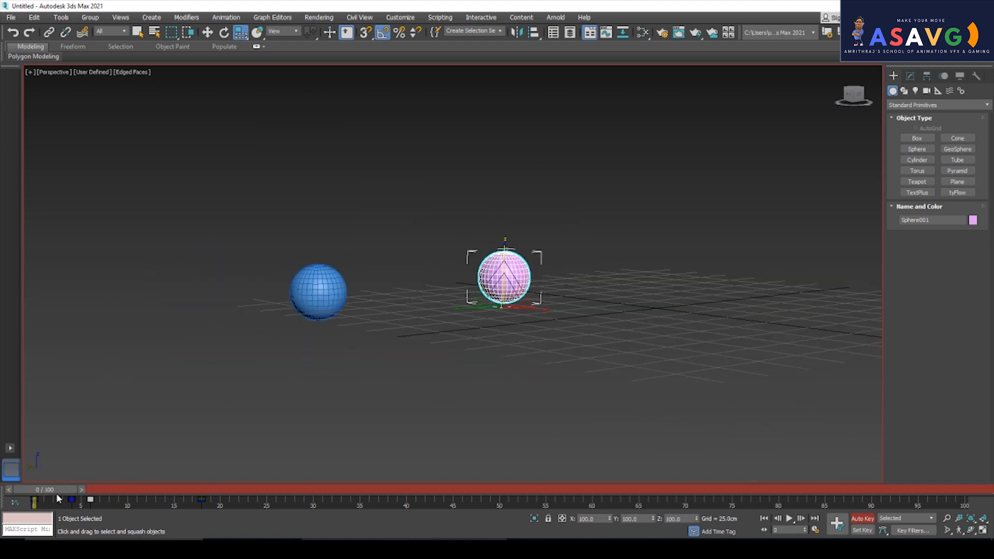
Step: Stretch the pink sphere into a tall, thin takeoff pose along Z at frame 19
{"action": "key", "text": "q"}
{"action": "left_click_drag", "start_coordinate": [57, 491], "coordinate": [147, 500]}
{"action": "left_click_drag", "start_coordinate": [225, 504], "coordinate": [281, 504]}
{"action": "key", "text": "r"}
{"action": "middle_click_drag", "start_coordinate": [371, 430], "coordinate": [413, 366], "text": "alt"}
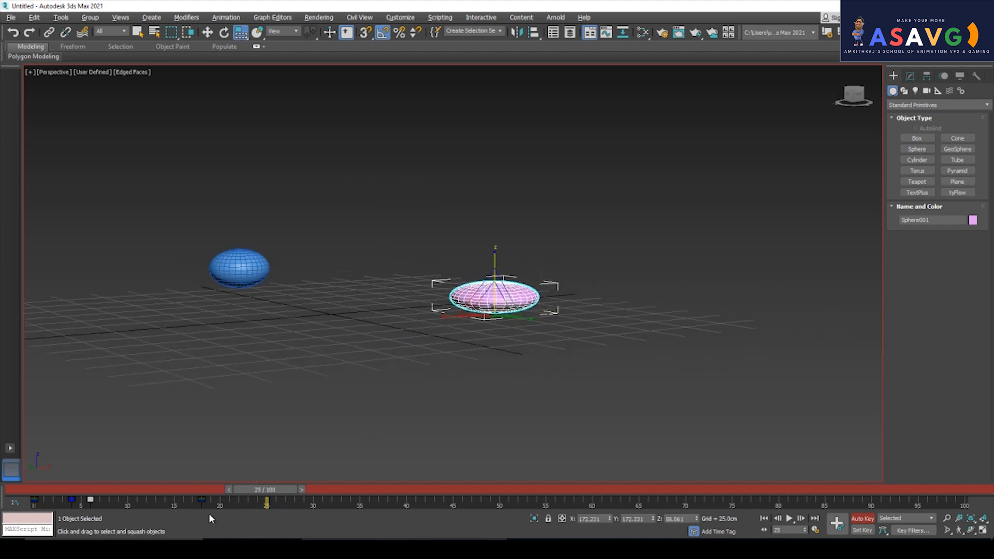
{"action": "left_click_drag", "start_coordinate": [259, 496], "coordinate": [219, 490]}
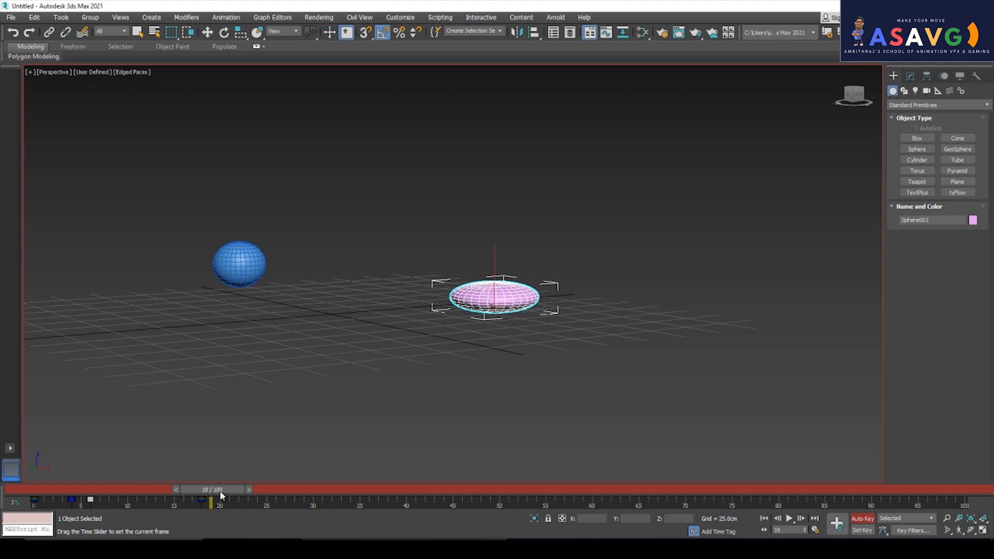
{"action": "middle_click_drag", "start_coordinate": [330, 456], "coordinate": [455, 372], "text": "alt"}
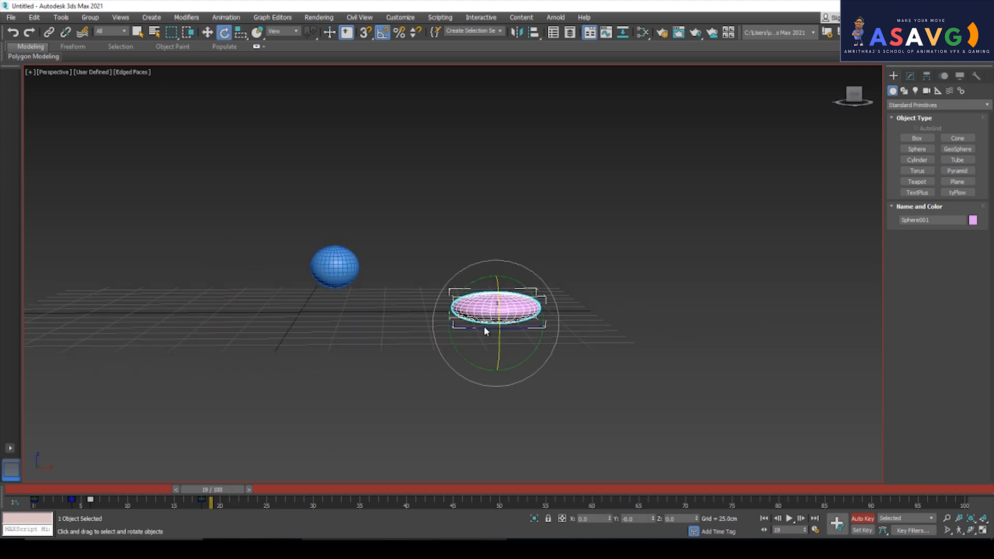
{"action": "left_click_drag", "start_coordinate": [497, 285], "coordinate": [452, 179]}
{"action": "mouse_move", "coordinate": [200, 499]}
{"action": "left_mouse_down"}
{"action": "mouse_move", "coordinate": [181, 494]}
{"action": "mouse_move", "coordinate": [214, 495]}
{"action": "left_mouse_up"}
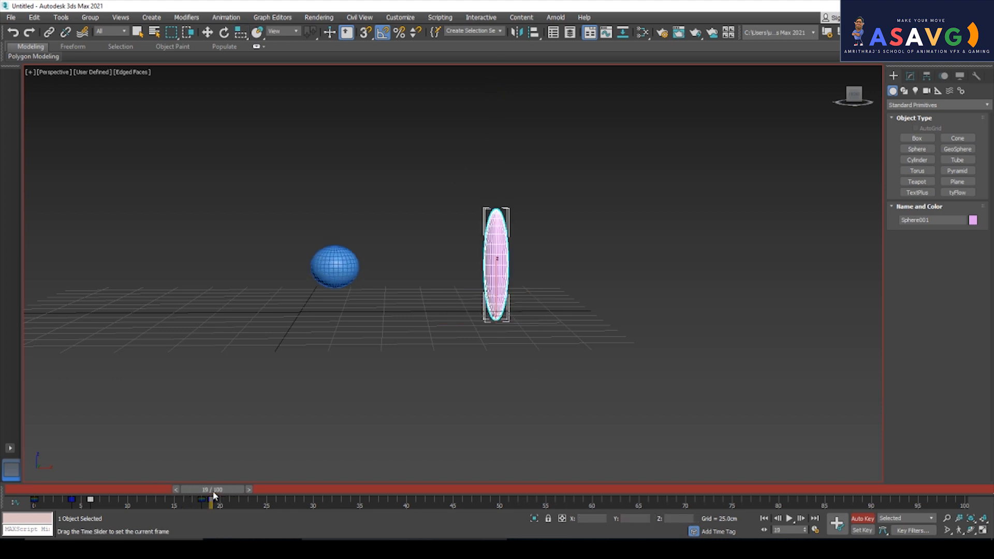
Step: Tilt the stretched pink sphere toward negative X and shift its takeoff key to frame 20
{"action": "key", "text": "e"}
{"action": "left_click_drag", "start_coordinate": [546, 361], "coordinate": [546, 349]}
{"action": "left_click_drag", "start_coordinate": [211, 501], "coordinate": [253, 503]}
{"action": "key", "text": "e"}
Step: At frame 22, lift the pink sphere off the grid and toward negative X, to about X 57 cm and Z 54 cm
{"action": "key", "text": "w"}
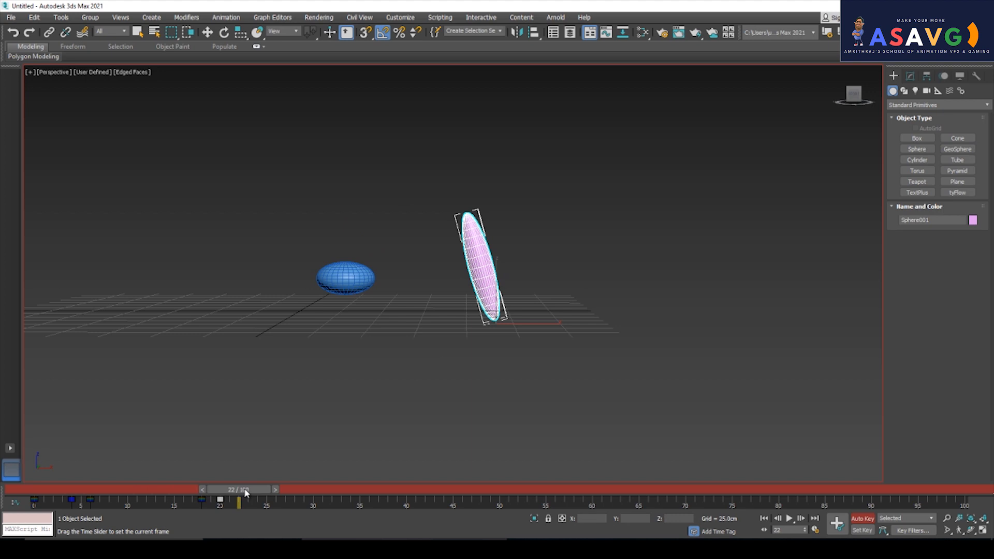
{"action": "left_click_drag", "start_coordinate": [495, 310], "coordinate": [492, 267]}
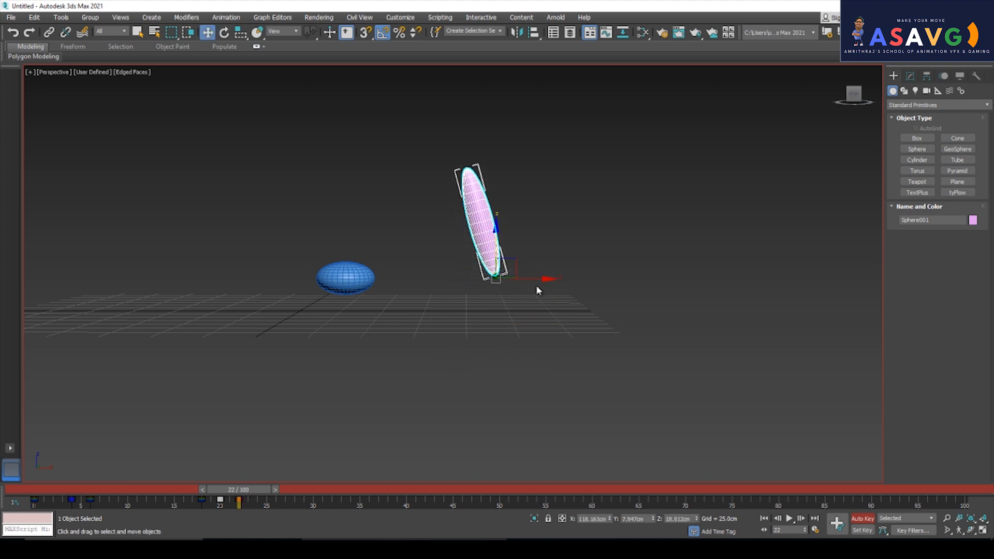
{"action": "left_click_drag", "start_coordinate": [550, 279], "coordinate": [500, 276]}
{"action": "left_click_drag", "start_coordinate": [438, 246], "coordinate": [439, 216]}
{"action": "left_click_drag", "start_coordinate": [496, 249], "coordinate": [448, 243]}
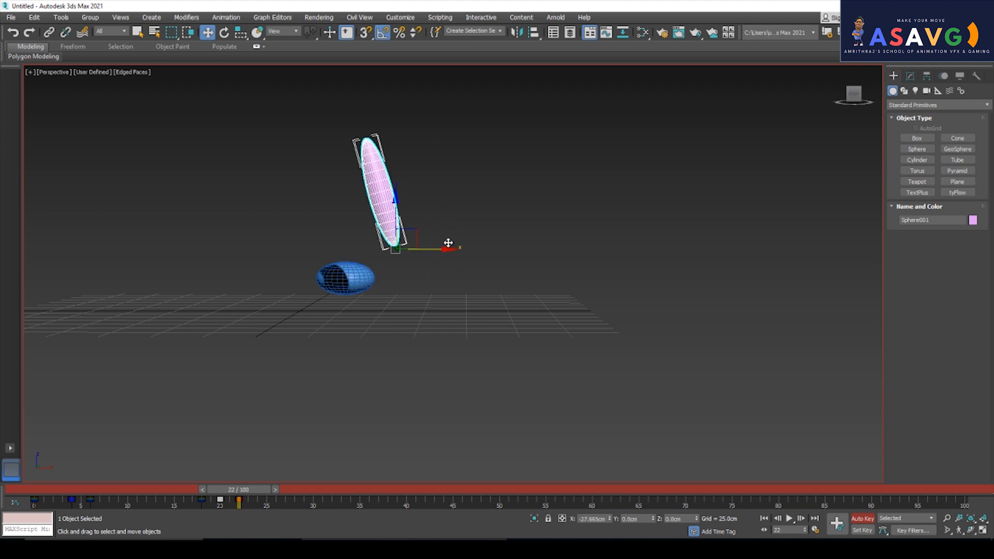
{"action": "left_click_drag", "start_coordinate": [395, 223], "coordinate": [389, 193]}
Step: At frame 24, move the pink sphere slightly higher and farther toward negative X
{"action": "mouse_move", "coordinate": [225, 491]}
{"action": "left_mouse_down"}
{"action": "mouse_move", "coordinate": [205, 492]}
{"action": "mouse_move", "coordinate": [258, 492]}
{"action": "mouse_move", "coordinate": [219, 503]}
{"action": "mouse_move", "coordinate": [235, 506]}
{"action": "left_mouse_up"}
{"action": "key", "text": "w"}
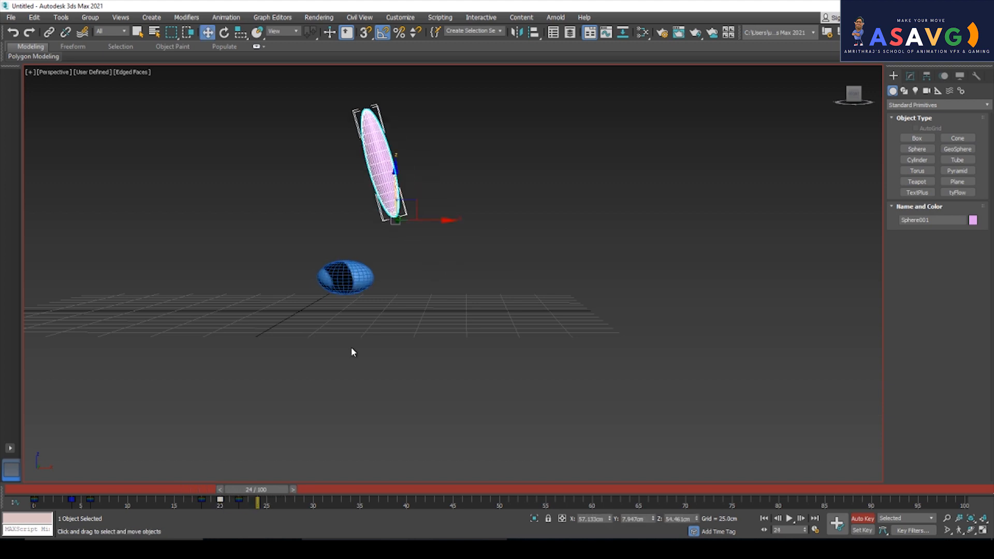
{"action": "left_click_drag", "start_coordinate": [450, 210], "coordinate": [427, 207]}
{"action": "key", "text": "e"}
{"action": "key", "text": "r"}
{"action": "key", "text": "r"}
{"action": "key", "text": "r"}
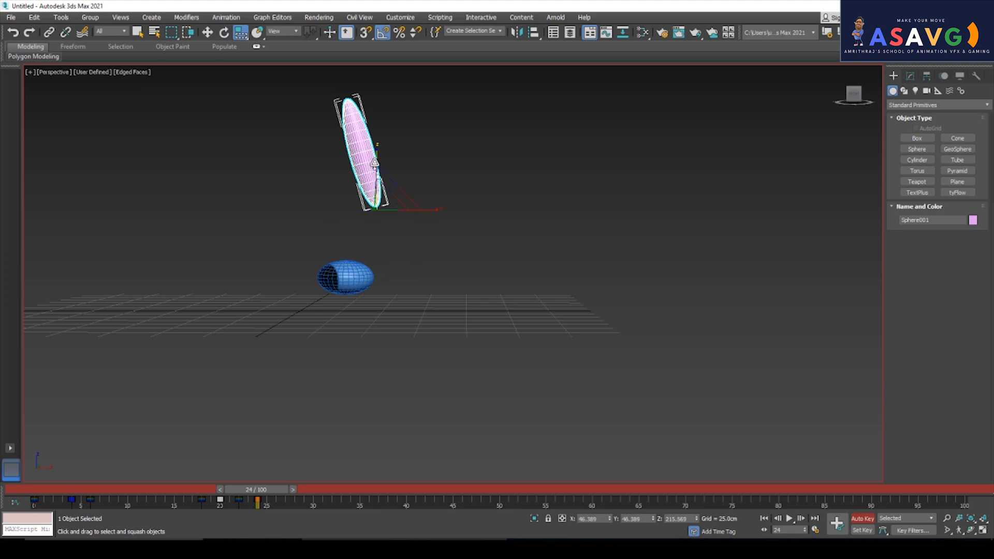
Step: Increase the pink sphere's tilt at frame 24 and scale its stretch down to a short, slanted ellipsoid
{"action": "key", "text": "e"}
{"action": "left_click_drag", "start_coordinate": [430, 228], "coordinate": [400, 235]}
{"action": "key", "text": "r"}
{"action": "left_click_drag", "start_coordinate": [377, 155], "coordinate": [428, 247]}
{"action": "key", "text": "e"}
{"action": "key", "text": "w"}
{"action": "key", "text": "e"}
{"action": "key", "text": "r"}
{"action": "left_click_drag", "start_coordinate": [377, 153], "coordinate": [415, 183]}
{"action": "key", "text": "e"}
Step: At frame 27, move the pink sphere farther along negative X and rotate it about its pivot
{"action": "left_click_drag", "start_coordinate": [250, 489], "coordinate": [287, 507]}
{"action": "key", "text": "w"}
{"action": "left_click_drag", "start_coordinate": [422, 209], "coordinate": [305, 196]}
{"action": "key", "text": "e"}
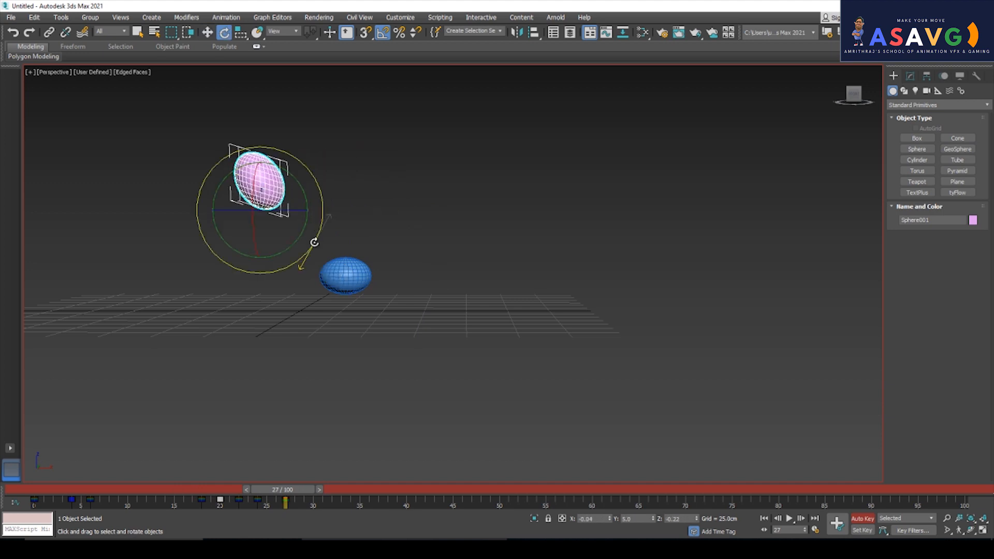
{"action": "left_click_drag", "start_coordinate": [314, 242], "coordinate": [304, 251]}
Step: Set the reference coordinate system to Local and stretch the pink sphere along its local Z axis at frame 27
{"action": "key", "text": "r"}
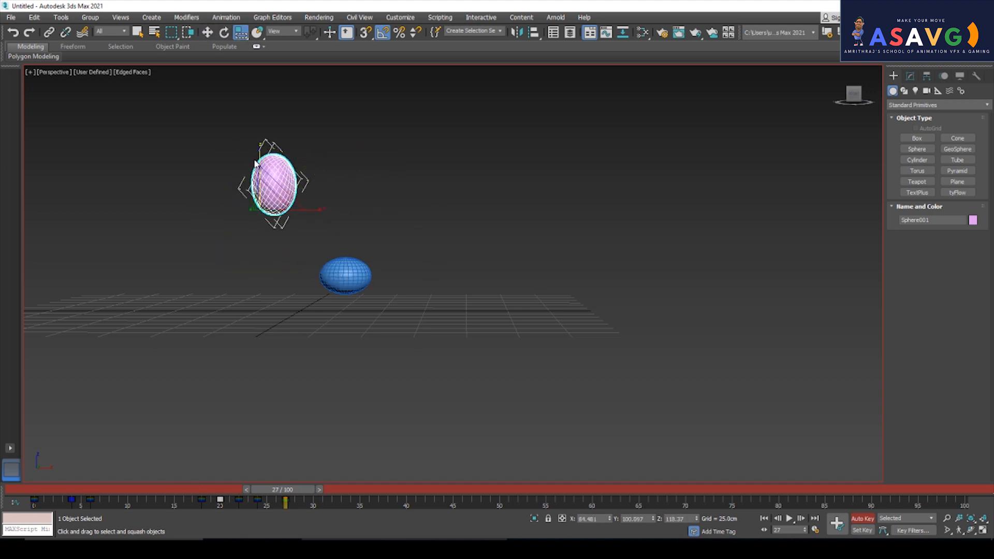
{"action": "mouse_move", "coordinate": [261, 161]}
{"action": "left_mouse_down"}
{"action": "mouse_move", "coordinate": [261, 135]}
{"action": "mouse_move", "coordinate": [262, 181]}
{"action": "mouse_move", "coordinate": [262, 138]}
{"action": "mouse_move", "coordinate": [264, 174]}
{"action": "mouse_move", "coordinate": [266, 151]}
{"action": "left_mouse_up"}
{"action": "left_click", "coordinate": [283, 32]}
{"action": "left_click", "coordinate": [273, 54]}
{"action": "left_click", "coordinate": [283, 31]}
{"action": "left_click", "coordinate": [274, 67]}
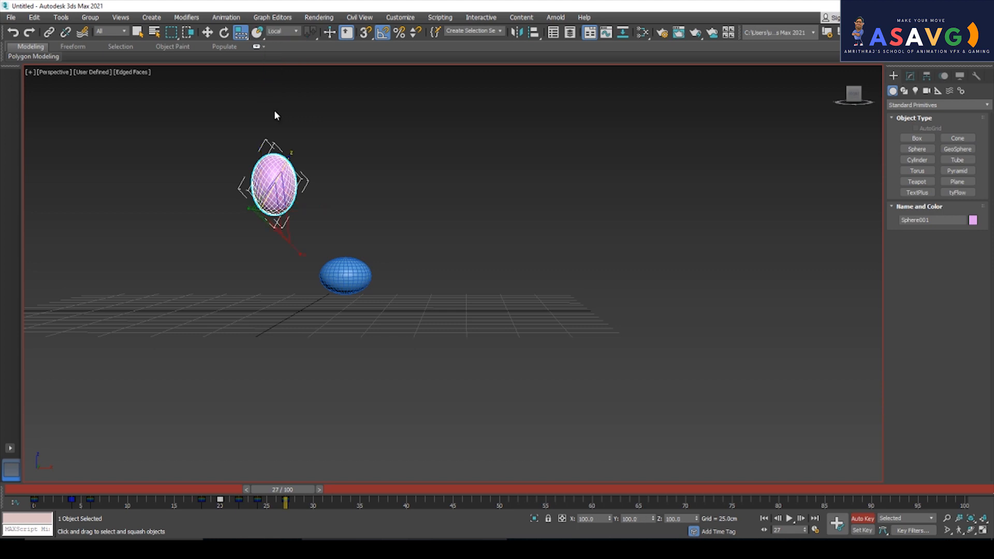
{"action": "left_click_drag", "start_coordinate": [285, 165], "coordinate": [292, 136]}
Step: Stretch the pink sphere along its local Z axis at frame 24 and set the reference coordinate system to World
{"action": "mouse_move", "coordinate": [284, 491]}
{"action": "left_mouse_down"}
{"action": "mouse_move", "coordinate": [215, 491]}
{"action": "mouse_move", "coordinate": [278, 490]}
{"action": "mouse_move", "coordinate": [269, 493]}
{"action": "left_mouse_up"}
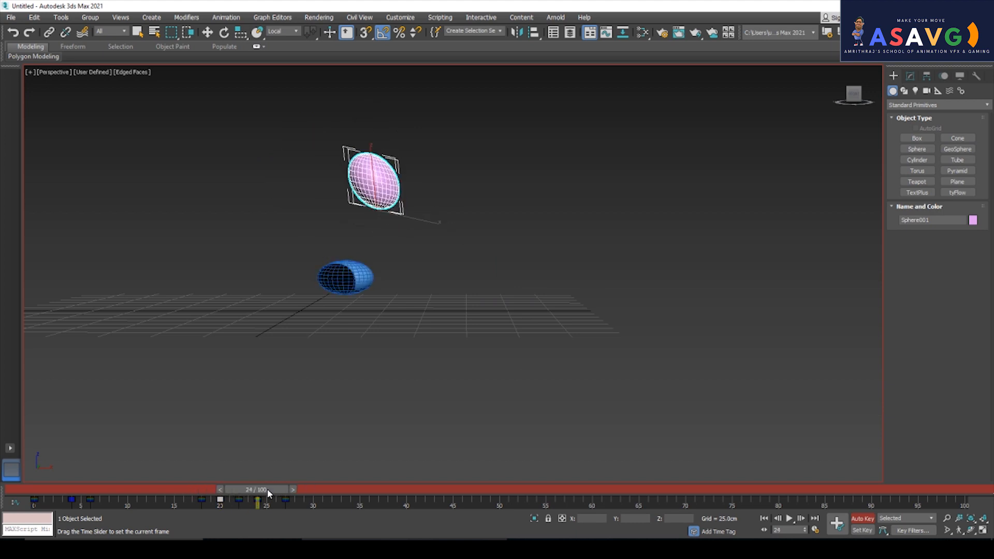
{"action": "mouse_move", "coordinate": [374, 169]}
{"action": "left_mouse_down"}
{"action": "mouse_move", "coordinate": [372, 150]}
{"action": "mouse_move", "coordinate": [374, 161]}
{"action": "left_mouse_up"}
{"action": "left_click", "coordinate": [290, 30]}
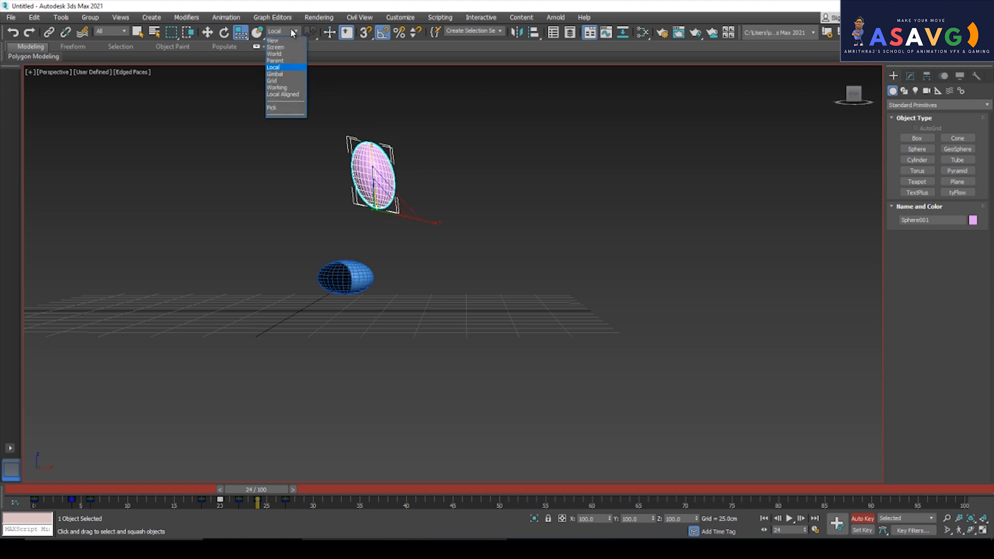
{"action": "left_click", "coordinate": [282, 56]}
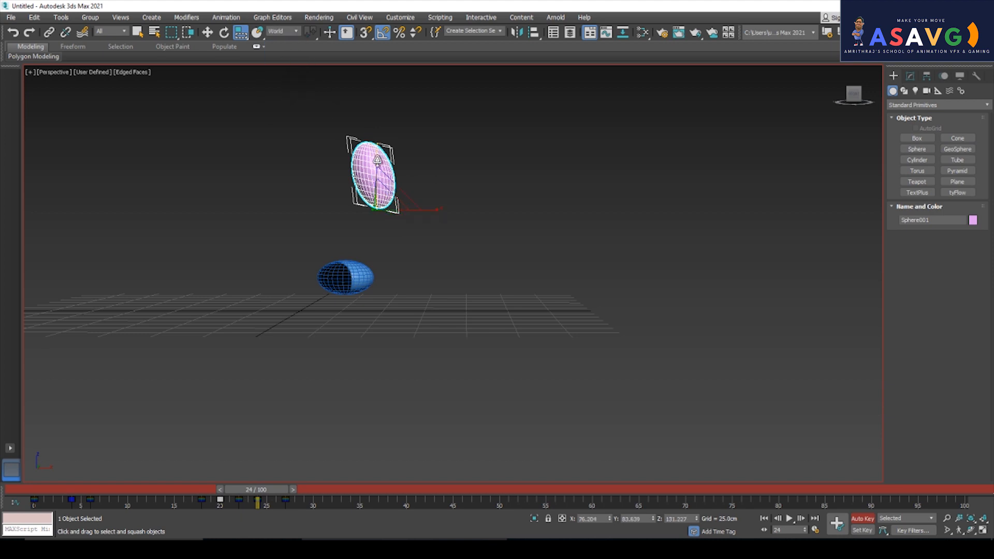
Step: Stretch the pink sphere taller at frame 24, using the Local reference coordinate system to scale it along its Z axis
{"action": "left_click_drag", "start_coordinate": [379, 165], "coordinate": [378, 148]}
{"action": "left_click", "coordinate": [287, 38]}
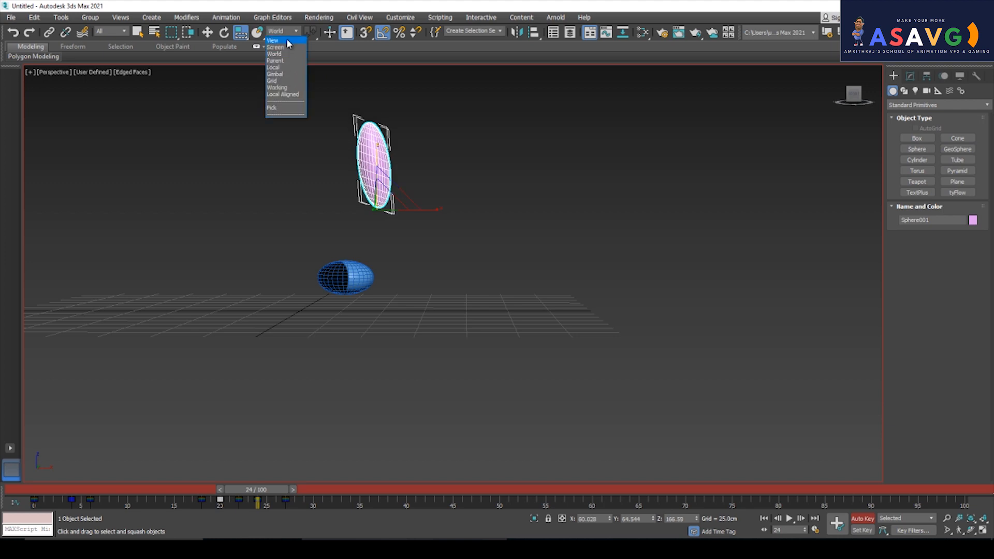
{"action": "left_click", "coordinate": [278, 68]}
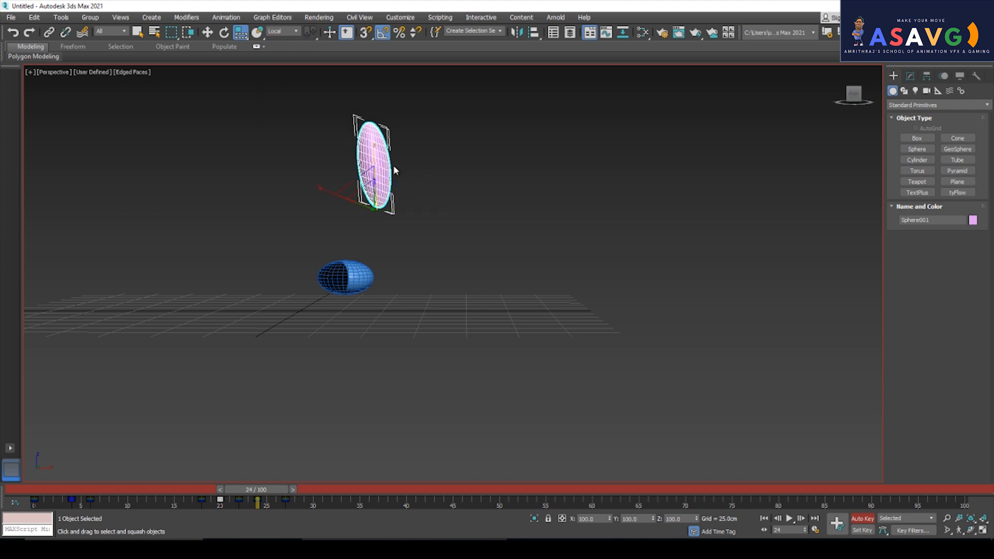
{"action": "mouse_move", "coordinate": [372, 159]}
{"action": "left_mouse_down"}
{"action": "mouse_move", "coordinate": [372, 139]}
{"action": "mouse_move", "coordinate": [372, 170]}
{"action": "mouse_move", "coordinate": [373, 154]}
{"action": "left_mouse_up"}
{"action": "left_click", "coordinate": [283, 34]}
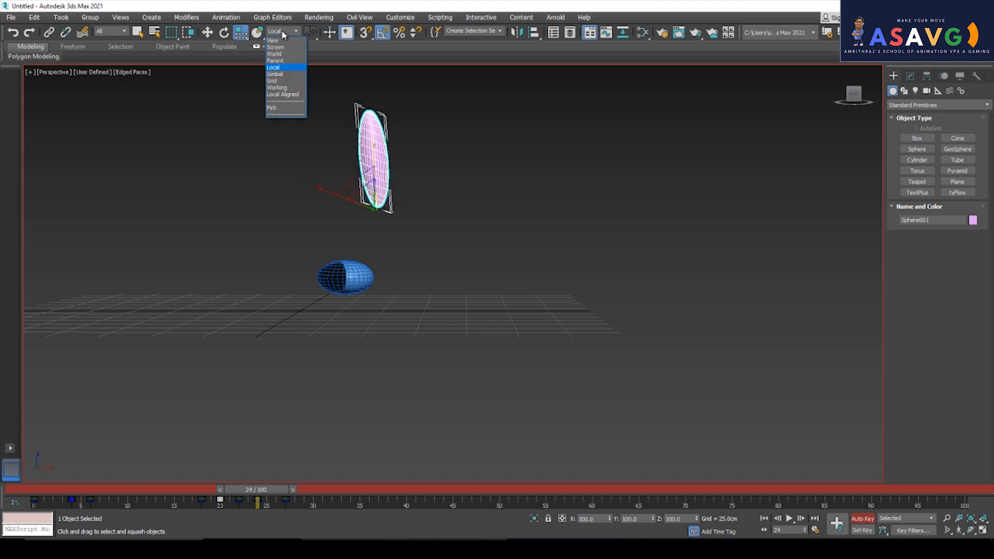
{"action": "left_click", "coordinate": [275, 68]}
Step: Squash the pink sphere into a shorter, slanted ellipsoid and raise it at frame 24
{"action": "mouse_move", "coordinate": [255, 489]}
{"action": "left_mouse_down"}
{"action": "mouse_move", "coordinate": [233, 483]}
{"action": "mouse_move", "coordinate": [294, 492]}
{"action": "mouse_move", "coordinate": [238, 491]}
{"action": "mouse_move", "coordinate": [263, 488]}
{"action": "left_mouse_up"}
{"action": "key", "text": "r"}
{"action": "left_click_drag", "start_coordinate": [377, 153], "coordinate": [370, 186]}
{"action": "mouse_move", "coordinate": [245, 491]}
{"action": "left_mouse_down"}
{"action": "mouse_move", "coordinate": [226, 490]}
{"action": "mouse_move", "coordinate": [256, 490]}
{"action": "mouse_move", "coordinate": [212, 490]}
{"action": "mouse_move", "coordinate": [255, 489]}
{"action": "left_mouse_up"}
{"action": "key", "text": "w"}
{"action": "key", "text": "e"}
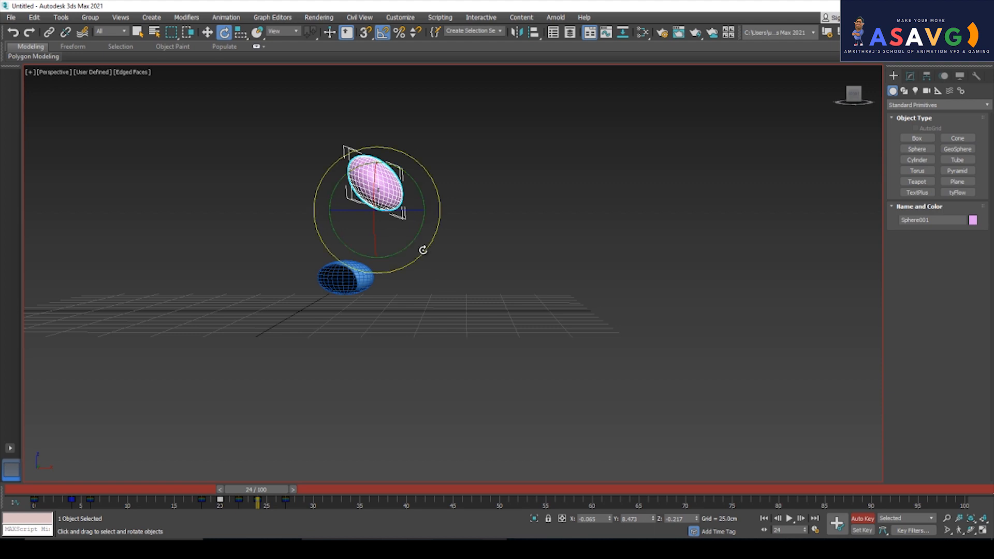
{"action": "key", "text": "w"}
{"action": "left_click_drag", "start_coordinate": [377, 173], "coordinate": [377, 150]}
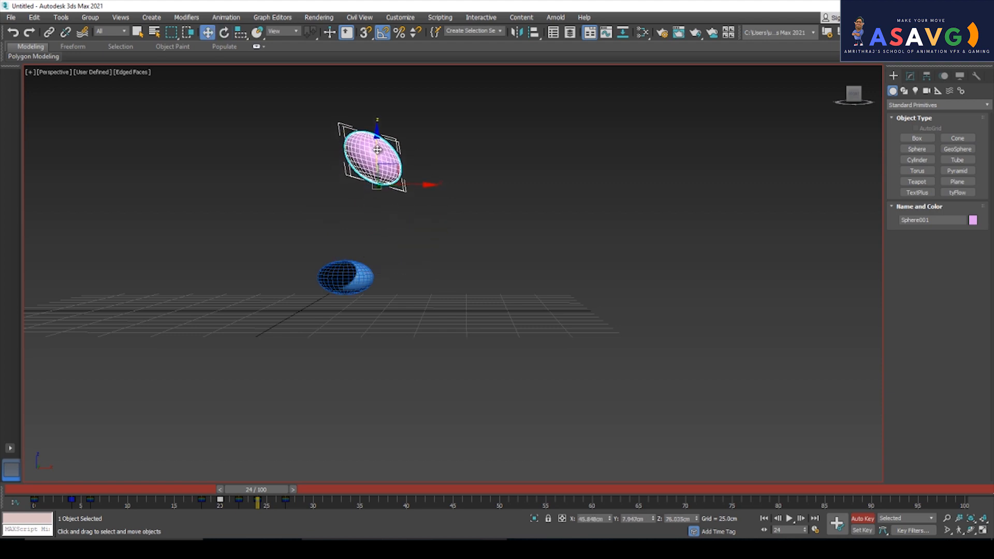
Step: Flatten the pink sphere further at frame 24 and rotate it closer to horizontal
{"action": "left_click", "coordinate": [280, 52]}
{"action": "key", "text": "r"}
{"action": "mouse_move", "coordinate": [368, 129]}
{"action": "left_mouse_down"}
{"action": "mouse_move", "coordinate": [369, 141]}
{"action": "mouse_move", "coordinate": [380, 134]}
{"action": "mouse_move", "coordinate": [375, 143]}
{"action": "left_mouse_up"}
{"action": "left_click", "coordinate": [297, 33]}
{"action": "left_click", "coordinate": [291, 53]}
{"action": "left_click", "coordinate": [296, 32]}
{"action": "left_click", "coordinate": [280, 60]}
{"action": "key", "text": "e"}
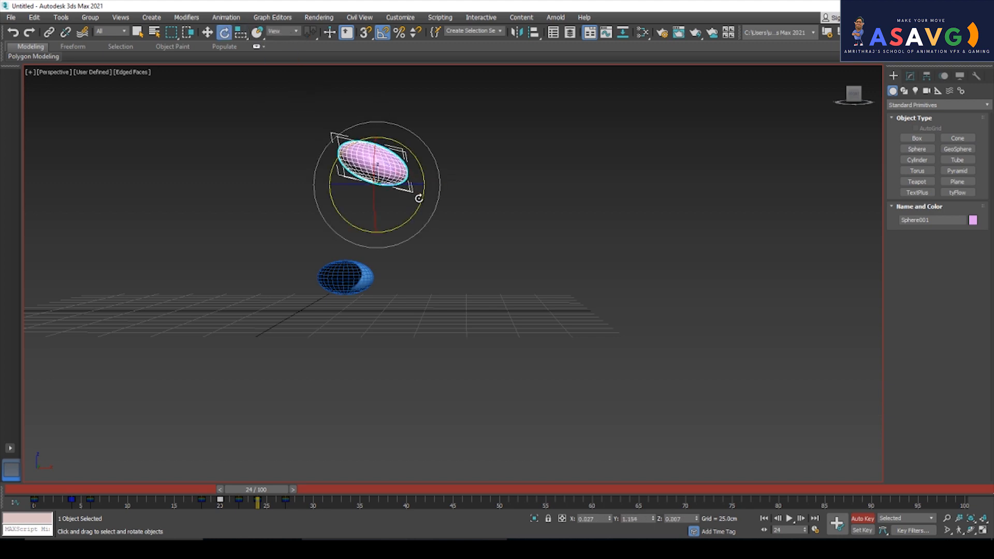
{"action": "left_click_drag", "start_coordinate": [430, 214], "coordinate": [433, 211]}
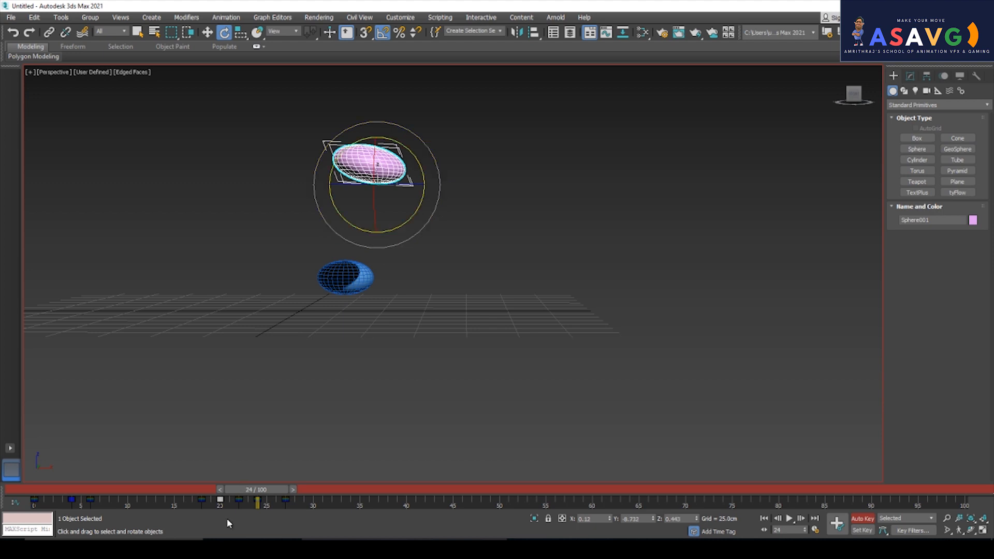
Step: Raise the pink sphere higher above the blue sphere at frame 24 and shift it along negative X
{"action": "mouse_move", "coordinate": [248, 491]}
{"action": "left_mouse_down"}
{"action": "mouse_move", "coordinate": [204, 491]}
{"action": "mouse_move", "coordinate": [258, 490]}
{"action": "left_mouse_up"}
{"action": "key", "text": "w"}
{"action": "left_click_drag", "start_coordinate": [376, 155], "coordinate": [376, 129]}
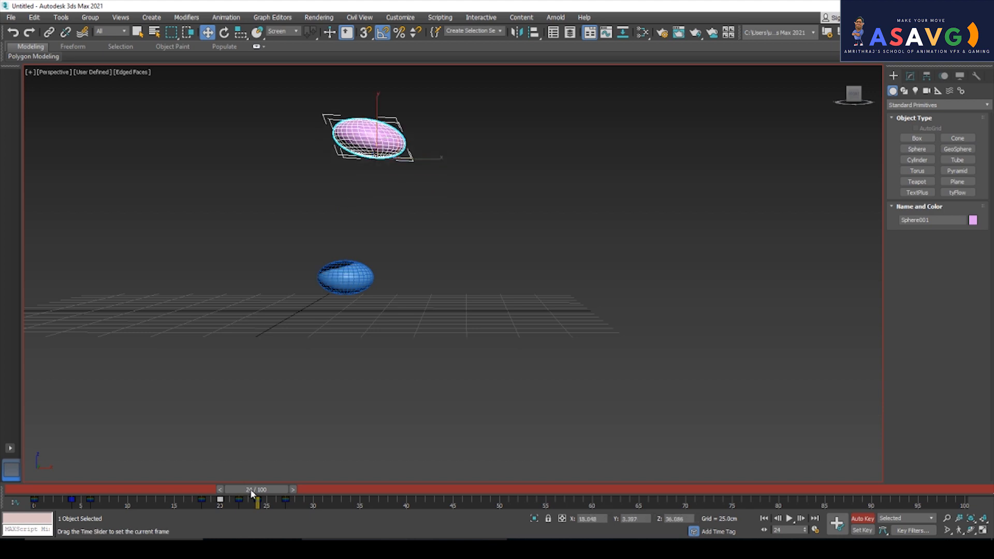
{"action": "left_click", "coordinate": [277, 510]}
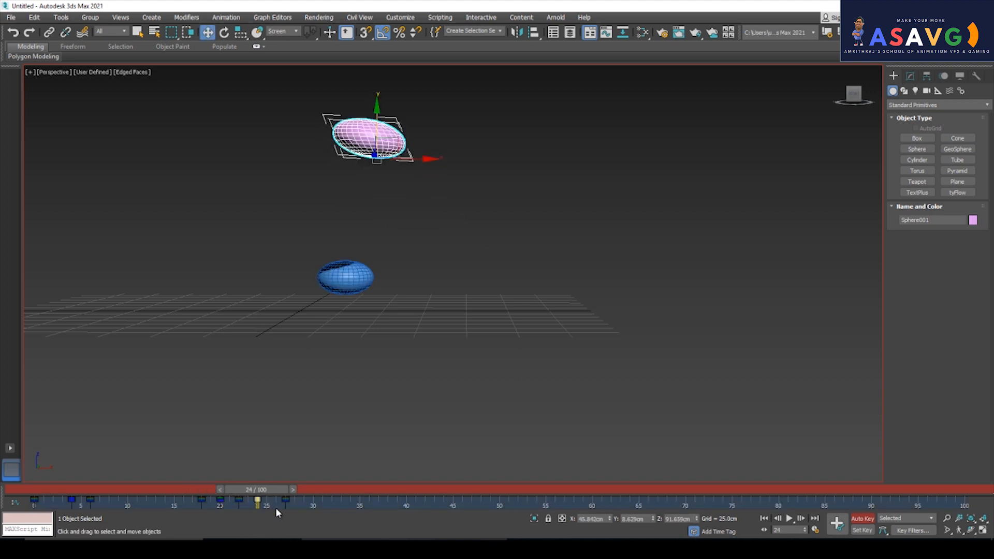
{"action": "mouse_move", "coordinate": [284, 488]}
{"action": "left_mouse_down"}
{"action": "mouse_move", "coordinate": [241, 487]}
{"action": "mouse_move", "coordinate": [285, 487]}
{"action": "left_mouse_up"}
{"action": "left_click_drag", "start_coordinate": [377, 124], "coordinate": [377, 105]}
{"action": "left_click_drag", "start_coordinate": [427, 138], "coordinate": [401, 139]}
Step: Try copying the pink sphere's frame 24 keys to frame 31 and moving the sphere farther along negative X
{"action": "left_click_drag", "start_coordinate": [268, 484], "coordinate": [324, 504]}
{"action": "key", "text": "w"}
{"action": "left_click", "coordinate": [259, 502]}
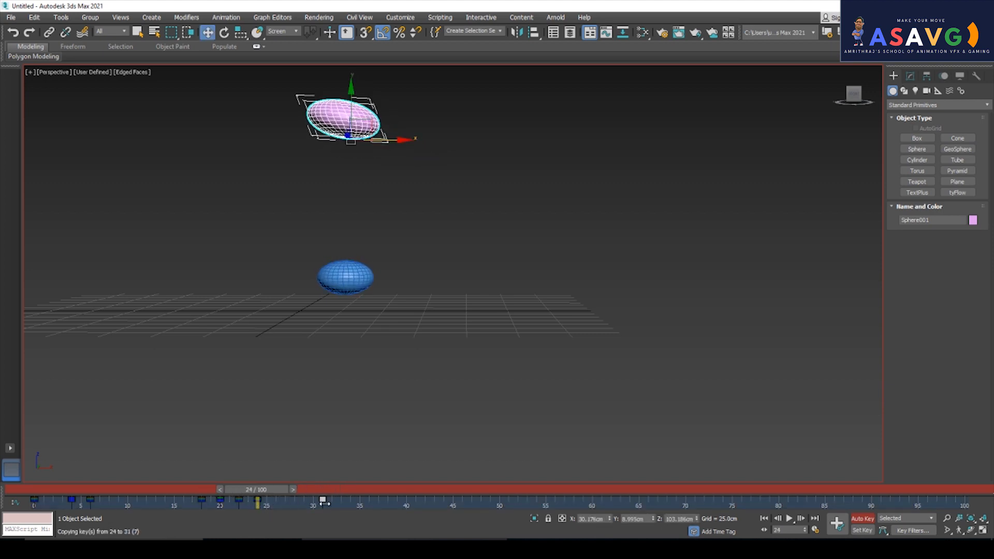
{"action": "left_click_drag", "start_coordinate": [408, 140], "coordinate": [355, 133]}
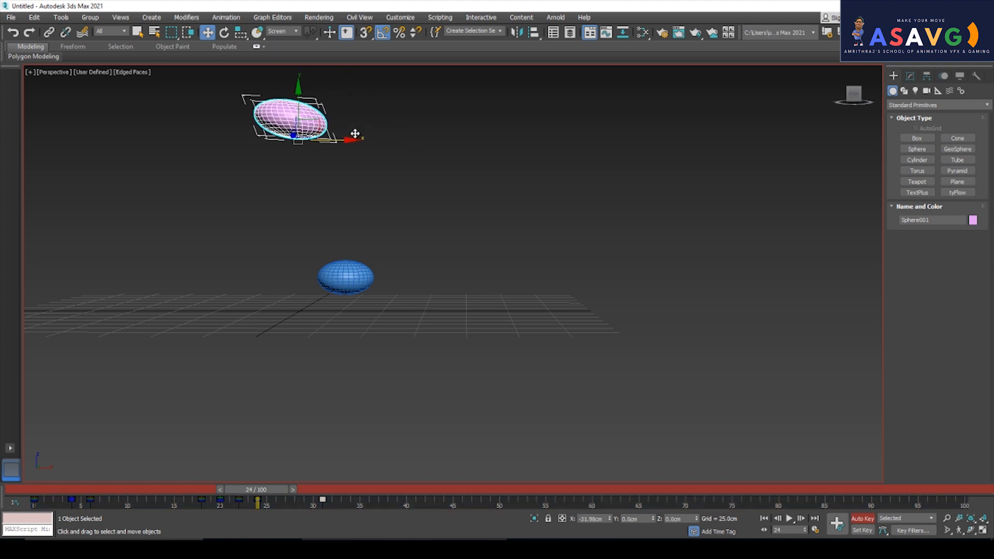
Step: Delete the pink sphere's copied keys at frame 31 and go back toward frame 24
{"action": "left_click_drag", "start_coordinate": [261, 493], "coordinate": [319, 486]}
{"action": "left_click", "coordinate": [323, 504]}
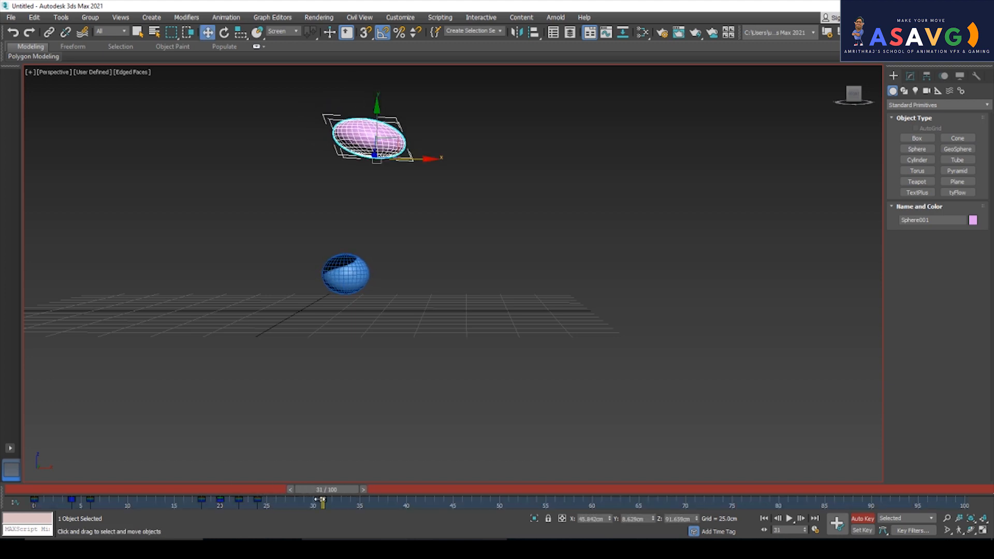
{"action": "key", "text": "Delete"}
{"action": "left_click_drag", "start_coordinate": [302, 496], "coordinate": [260, 495]}
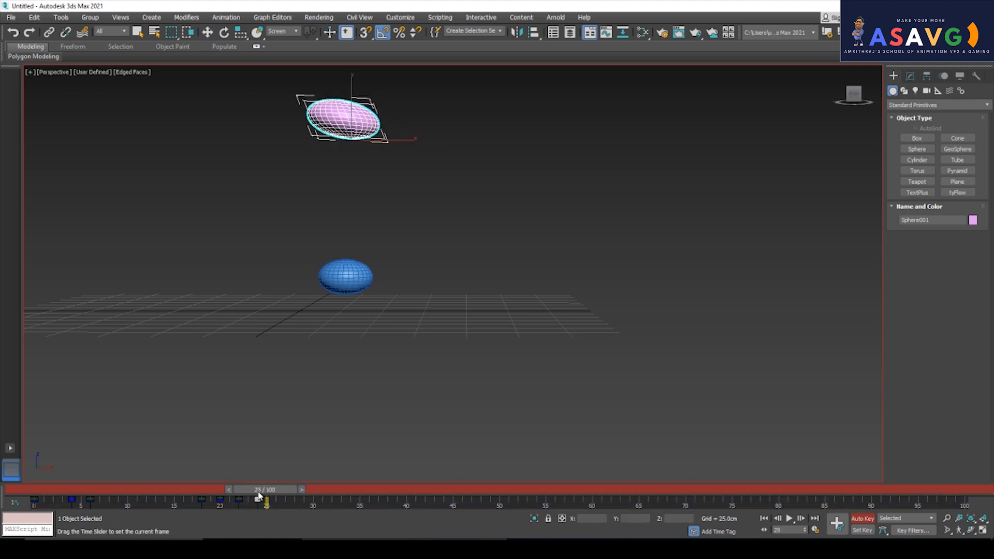
Step: Copy the pink sphere's keys from frame 24 to frame 34
{"action": "middle_click_drag", "start_coordinate": [405, 202], "coordinate": [413, 235]}
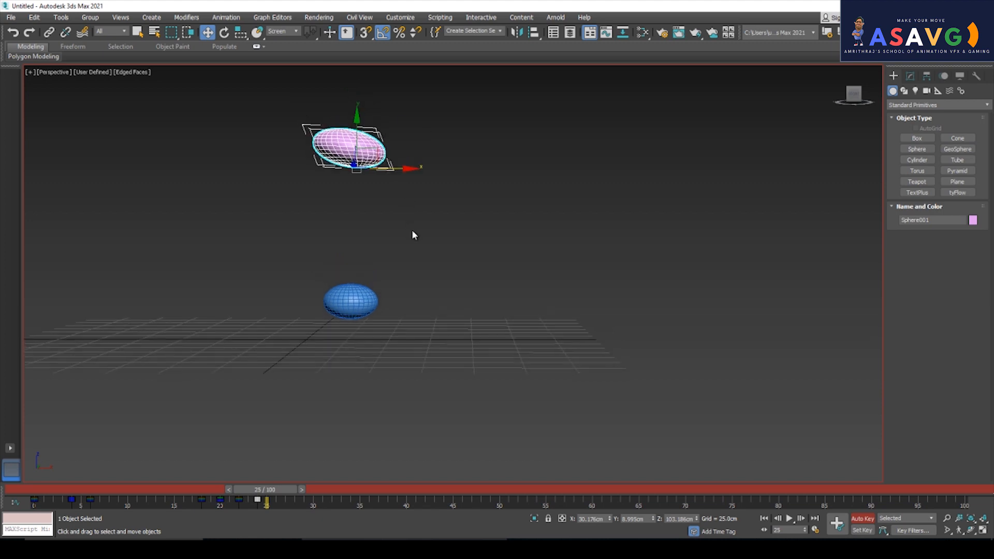
{"action": "left_click_drag", "start_coordinate": [272, 492], "coordinate": [327, 500]}
{"action": "left_click", "coordinate": [259, 500]}
{"action": "left_click", "coordinate": [412, 169]}
{"action": "key", "text": "ctrl+z"}
{"action": "left_click", "coordinate": [409, 170]}
{"action": "key", "text": "ctrl+z"}
{"action": "left_click", "coordinate": [405, 163]}
{"action": "key", "text": "ctrl+z"}
{"action": "left_click", "coordinate": [409, 169]}
{"action": "key", "text": "ctrl+z"}
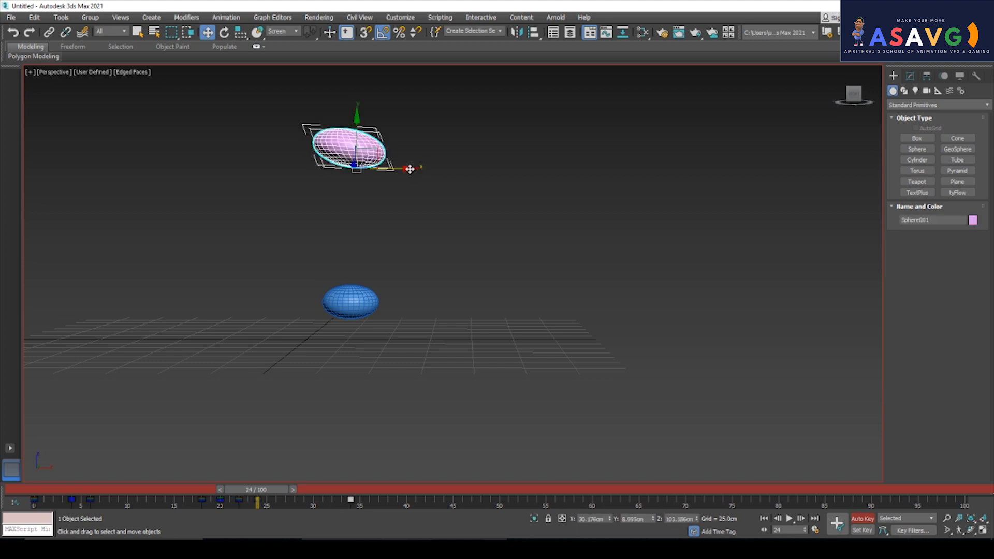
Step: Move the pink sphere farther along negative X at frame 34
{"action": "left_click_drag", "start_coordinate": [302, 498], "coordinate": [350, 496]}
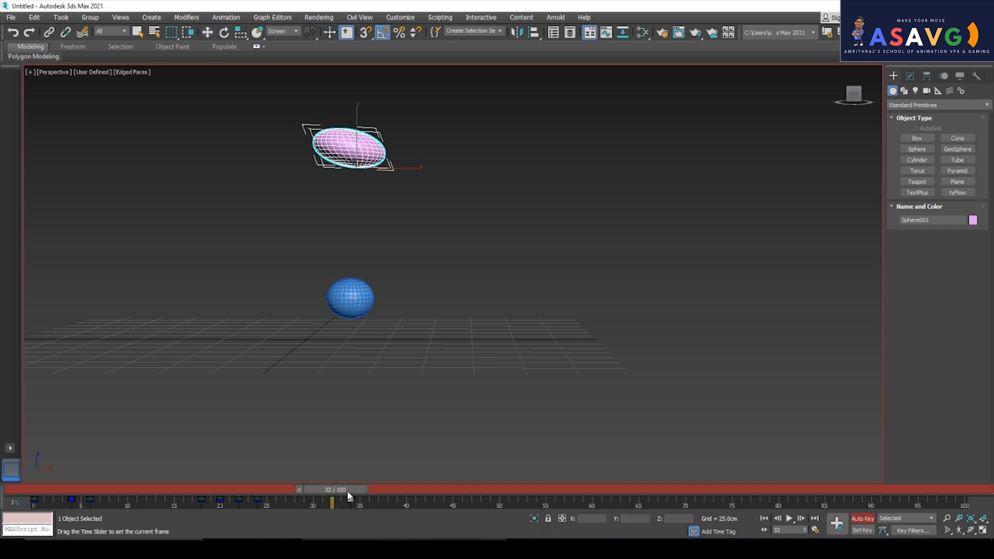
{"action": "key", "text": "w"}
{"action": "left_click", "coordinate": [417, 170]}
{"action": "key", "text": "ctrl+z"}
{"action": "left_click_drag", "start_coordinate": [411, 168], "coordinate": [392, 167]}
Step: Add a position key at frame 29 by raising the pink sphere slightly, and go back to frame 34
{"action": "left_click_drag", "start_coordinate": [327, 492], "coordinate": [305, 493]}
{"action": "key", "text": "w"}
{"action": "left_click_drag", "start_coordinate": [341, 122], "coordinate": [341, 109]}
{"action": "left_click_drag", "start_coordinate": [304, 496], "coordinate": [350, 500]}
{"action": "key", "text": "w"}
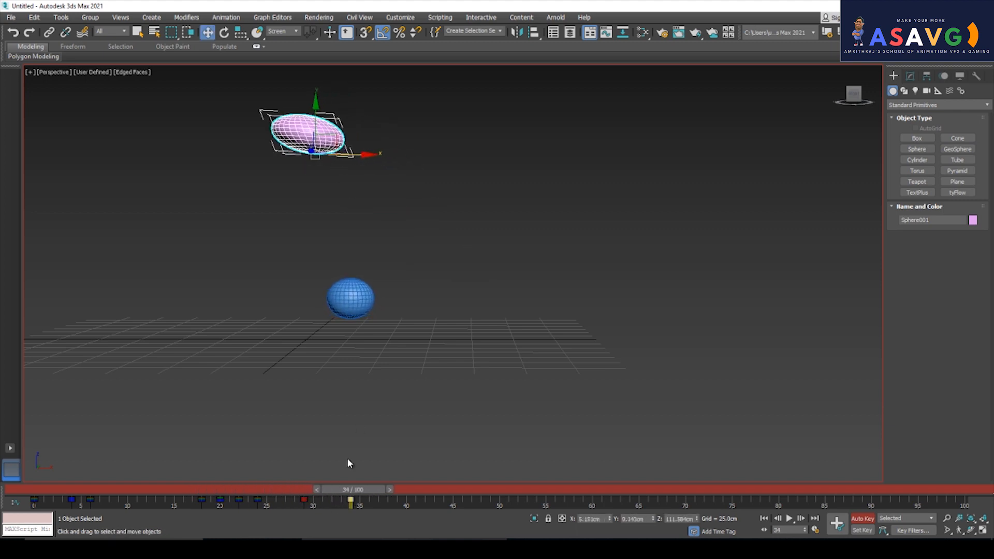
Step: Rotate the pink sphere to a steeper tilt at frame 35
{"action": "left_click_drag", "start_coordinate": [351, 500], "coordinate": [290, 501]}
{"action": "mouse_move", "coordinate": [341, 504]}
{"action": "left_mouse_down"}
{"action": "mouse_move", "coordinate": [388, 528]}
{"action": "mouse_move", "coordinate": [257, 502]}
{"action": "mouse_move", "coordinate": [355, 495]}
{"action": "left_mouse_up"}
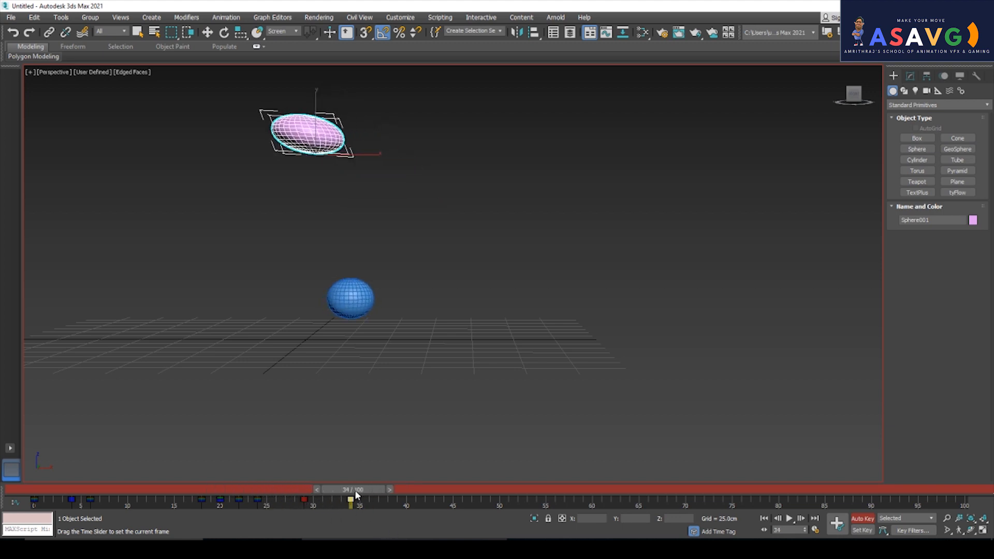
{"action": "key", "text": "w"}
{"action": "key", "text": "e"}
{"action": "mouse_move", "coordinate": [364, 191]}
{"action": "left_mouse_down"}
{"action": "mouse_move", "coordinate": [356, 204]}
{"action": "mouse_move", "coordinate": [350, 197]}
{"action": "left_mouse_up"}
Step: Set the reference coordinate system to Local and stretch the pink sphere along its local Z axis at frame 35
{"action": "key", "text": "w"}
{"action": "key", "text": "r"}
{"action": "middle_click_drag", "start_coordinate": [440, 192], "coordinate": [442, 249]}
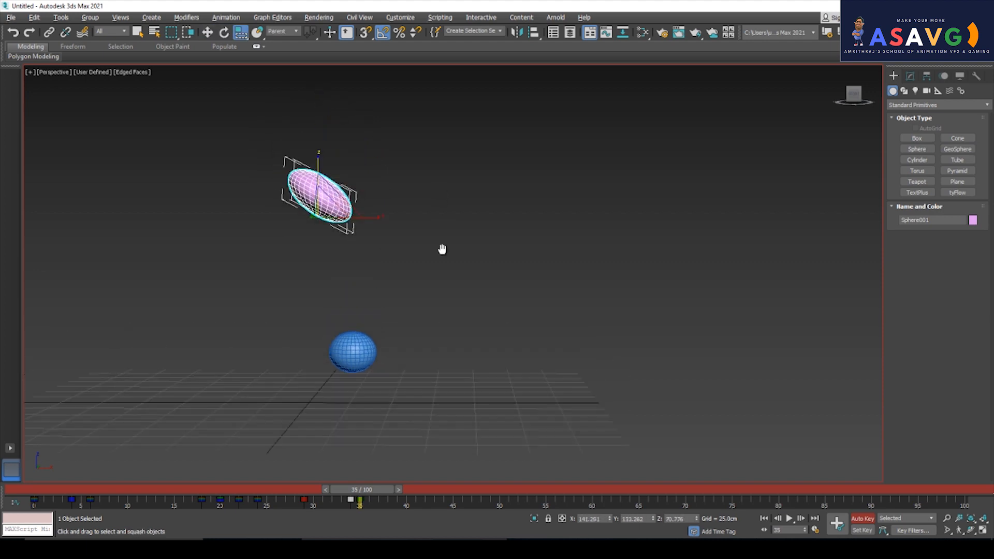
{"action": "left_click", "coordinate": [294, 32]}
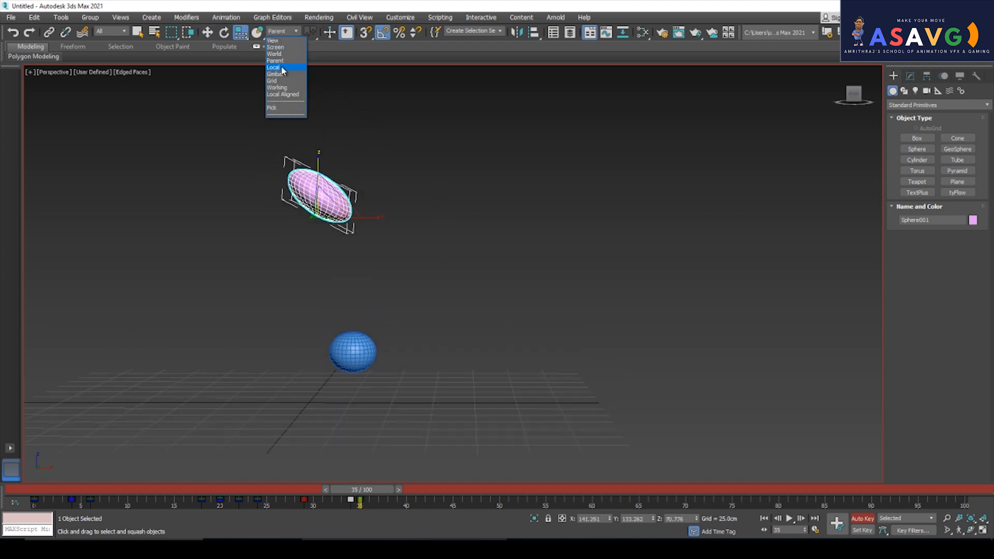
{"action": "left_click", "coordinate": [285, 72]}
{"action": "left_click_drag", "start_coordinate": [323, 163], "coordinate": [326, 136]}
Step: Lower the stretched pink sphere and shift it along negative X at frame 35
{"action": "key", "text": "w"}
{"action": "left_click_drag", "start_coordinate": [310, 186], "coordinate": [312, 219]}
{"action": "mouse_move", "coordinate": [362, 489]}
{"action": "left_mouse_down"}
{"action": "mouse_move", "coordinate": [298, 489]}
{"action": "mouse_move", "coordinate": [320, 487]}
{"action": "mouse_move", "coordinate": [369, 511]}
{"action": "mouse_move", "coordinate": [360, 505]}
{"action": "left_mouse_up"}
{"action": "key", "text": "w"}
{"action": "left_click_drag", "start_coordinate": [370, 268], "coordinate": [344, 269]}
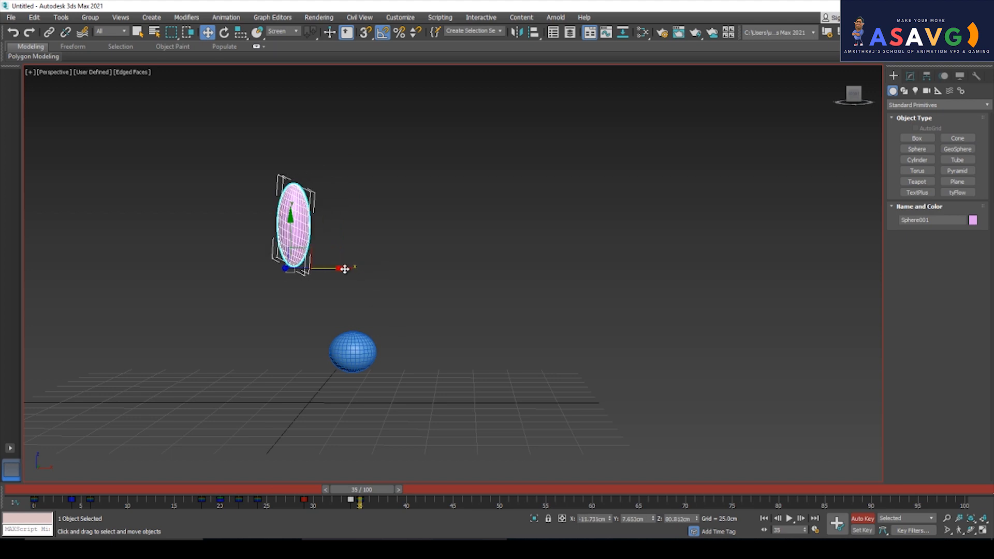
Step: Lower the pink sphere to ground level beside the blue sphere at frame 36
{"action": "mouse_move", "coordinate": [361, 499]}
{"action": "left_mouse_down"}
{"action": "mouse_move", "coordinate": [288, 489]}
{"action": "mouse_move", "coordinate": [362, 491]}
{"action": "left_mouse_up"}
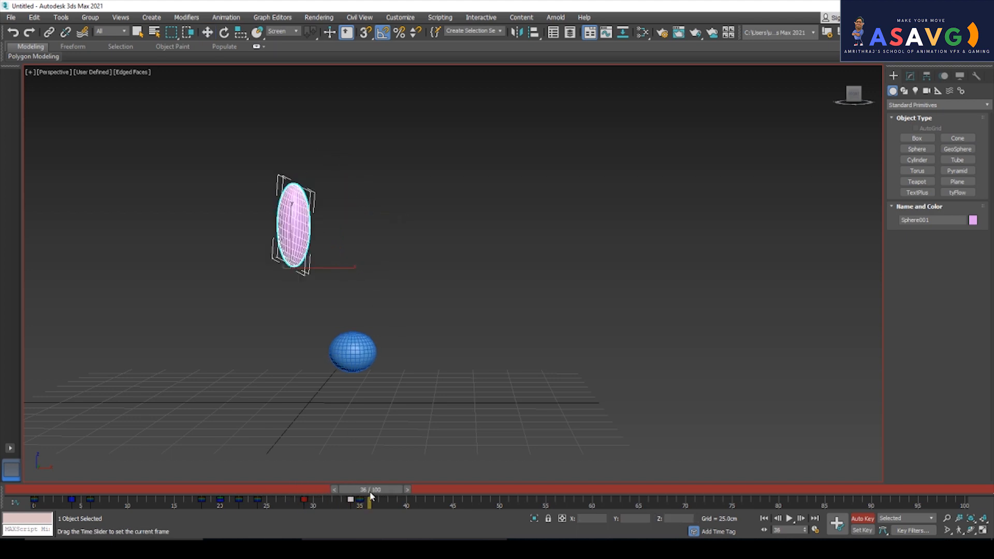
{"action": "key", "text": "w"}
{"action": "left_click_drag", "start_coordinate": [293, 225], "coordinate": [318, 371]}
{"action": "left_click", "coordinate": [353, 369]}
{"action": "key", "text": "ctrl+z"}
{"action": "left_click_drag", "start_coordinate": [305, 319], "coordinate": [304, 333]}
Step: Rotate the stretched pink sphere slightly about its pivot at frame 38
{"action": "left_click_drag", "start_coordinate": [370, 489], "coordinate": [386, 520]}
{"action": "key", "text": "period"}
{"action": "key", "text": "w"}
{"action": "key", "text": "e"}
{"action": "left_click_drag", "start_coordinate": [359, 406], "coordinate": [362, 401]}
{"action": "left_click", "coordinate": [911, 516]}
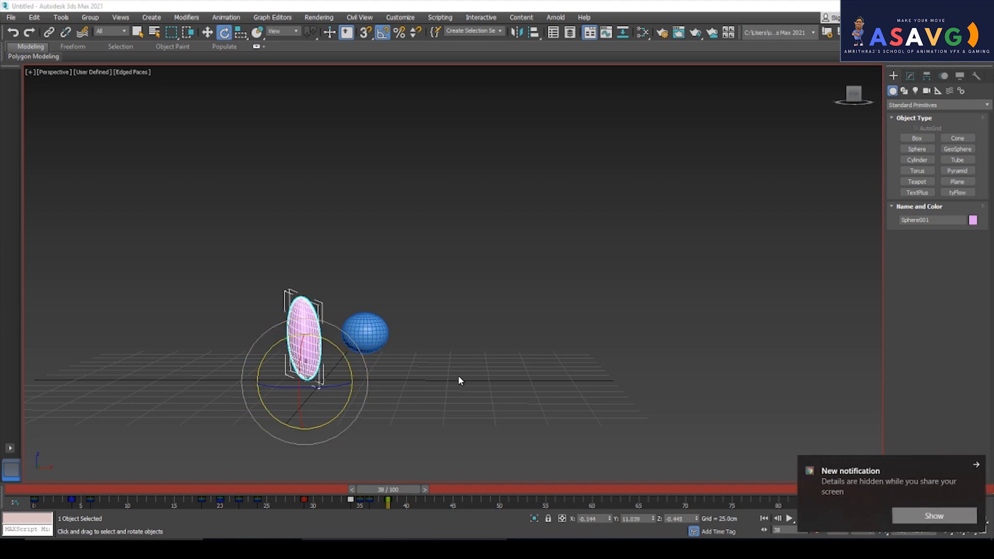
{"action": "left_click", "coordinate": [926, 517]}
Step: Set the reference coordinate system to Local and squash the pink sphere along its Z axis at frame 38
{"action": "left_click", "coordinate": [282, 31]}
{"action": "left_click", "coordinate": [280, 49]}
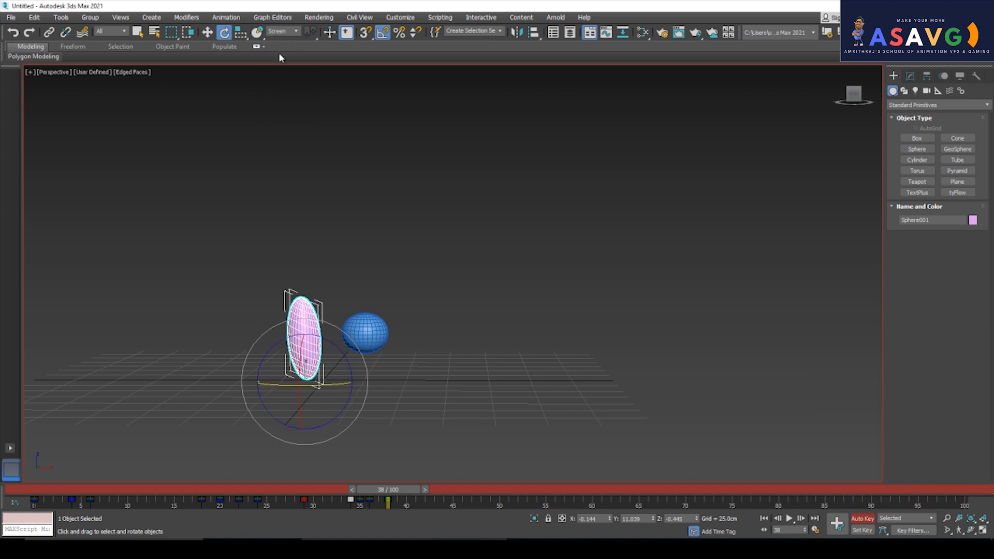
{"action": "key", "text": "r"}
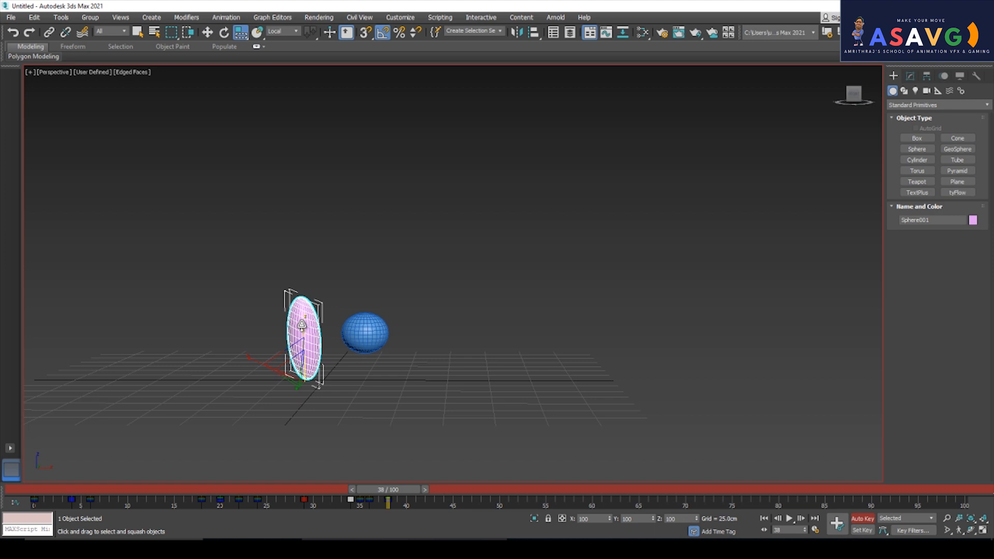
{"action": "left_click_drag", "start_coordinate": [302, 325], "coordinate": [294, 355]}
Step: Rotate the squashed pink sphere closer to horizontal at frame 38
{"action": "left_click", "coordinate": [282, 32]}
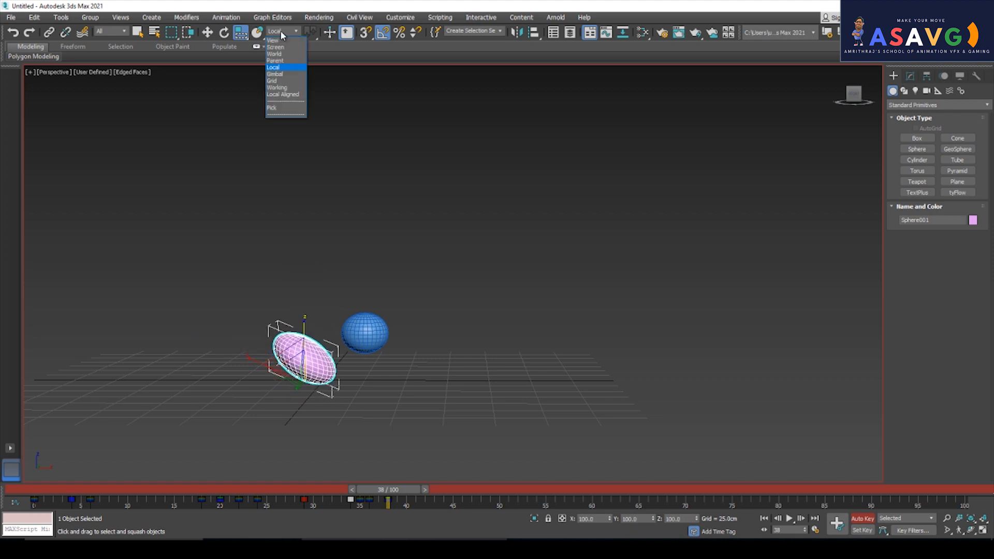
{"action": "left_click", "coordinate": [277, 48]}
{"action": "key", "text": "e"}
{"action": "left_click_drag", "start_coordinate": [352, 384], "coordinate": [357, 368]}
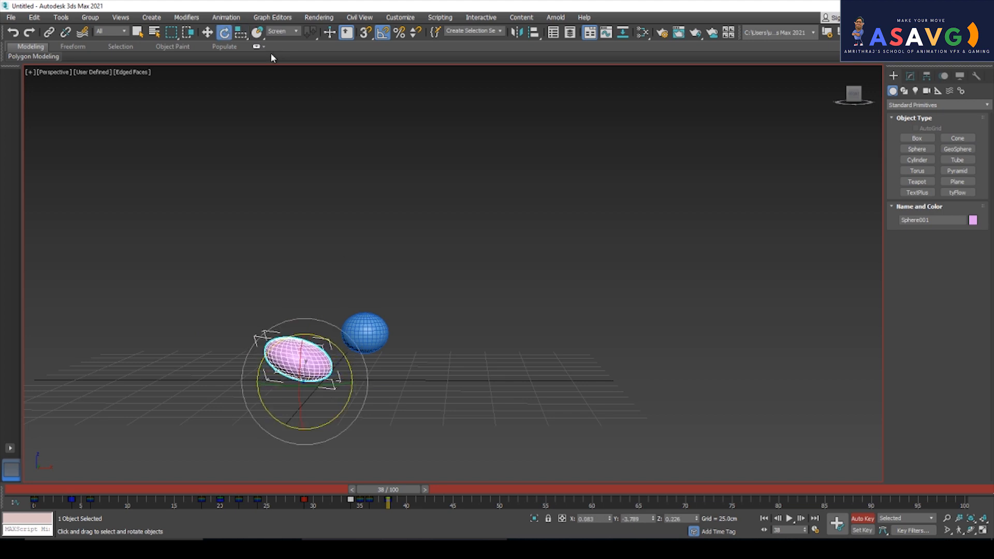
Step: Set the rotation reference coordinate system to Local and adjust the pink sphere's scale slightly at frame 38
{"action": "left_click", "coordinate": [278, 32]}
{"action": "left_click", "coordinate": [276, 43]}
{"action": "left_click", "coordinate": [282, 32]}
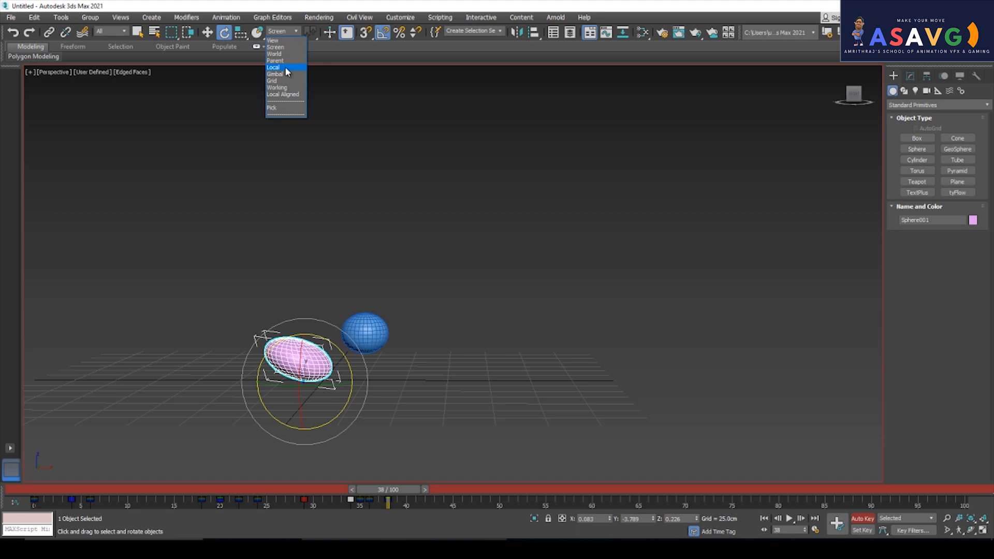
{"action": "left_click", "coordinate": [285, 69]}
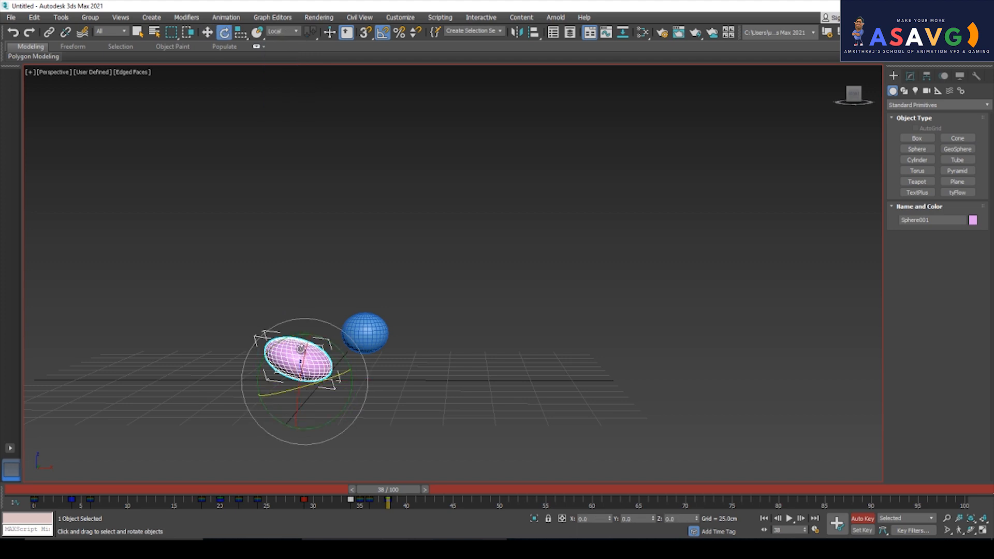
{"action": "key", "text": "r"}
{"action": "mouse_move", "coordinate": [304, 337]}
{"action": "left_mouse_down"}
{"action": "mouse_move", "coordinate": [306, 315]}
{"action": "mouse_move", "coordinate": [305, 352]}
{"action": "mouse_move", "coordinate": [306, 323]}
{"action": "mouse_move", "coordinate": [304, 336]}
{"action": "left_mouse_up"}
Step: Try squashing the pink sphere at frame 38 with the View and Screen reference coordinate systems
{"action": "mouse_move", "coordinate": [385, 494]}
{"action": "left_mouse_down"}
{"action": "mouse_move", "coordinate": [348, 493]}
{"action": "mouse_move", "coordinate": [390, 493]}
{"action": "left_mouse_up"}
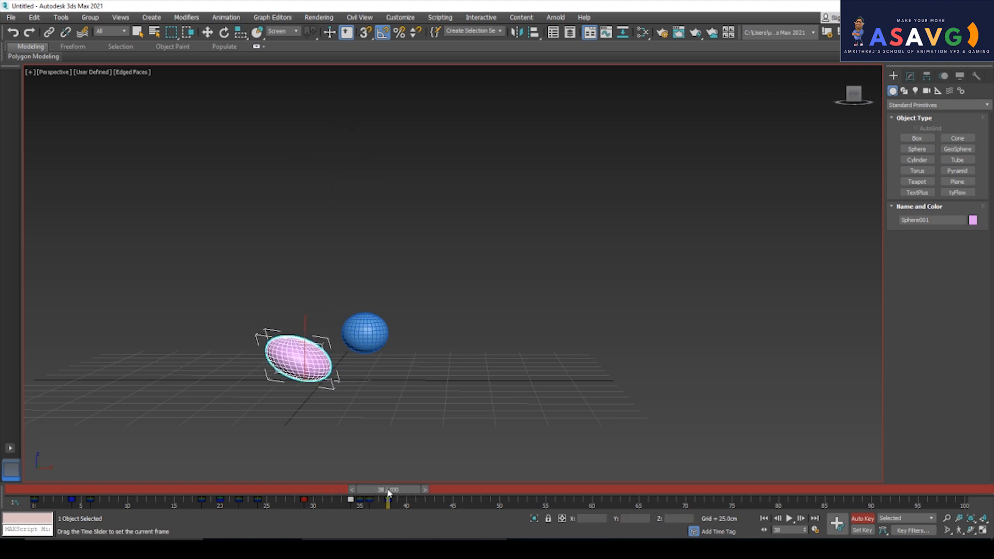
{"action": "left_click", "coordinate": [282, 31]}
{"action": "left_click", "coordinate": [277, 39]}
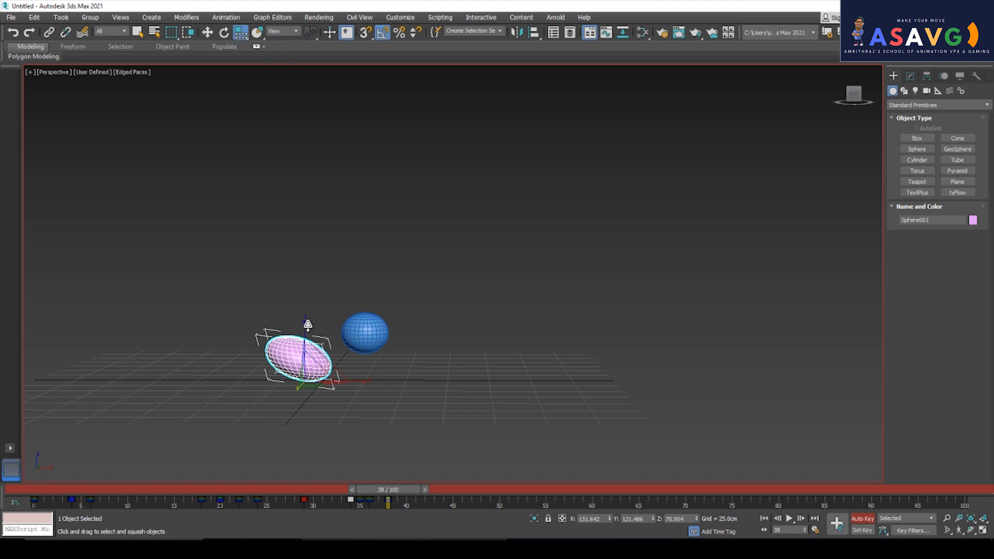
{"action": "left_click_drag", "start_coordinate": [307, 337], "coordinate": [308, 352]}
{"action": "key", "text": "ctrl+z"}
{"action": "left_click", "coordinate": [277, 49]}
{"action": "mouse_move", "coordinate": [304, 343]}
{"action": "left_mouse_down"}
{"action": "mouse_move", "coordinate": [304, 334]}
{"action": "mouse_move", "coordinate": [303, 355]}
{"action": "left_mouse_up"}
{"action": "key", "text": "ctrl+z"}
Step: Set the scaling reference coordinate system to World and rotate the pink sphere slightly flatter at frame 38
{"action": "left_click", "coordinate": [282, 31]}
{"action": "left_click", "coordinate": [284, 57]}
{"action": "mouse_move", "coordinate": [305, 346]}
{"action": "left_mouse_down"}
{"action": "mouse_move", "coordinate": [304, 336]}
{"action": "mouse_move", "coordinate": [304, 352]}
{"action": "left_mouse_up"}
{"action": "key", "text": "ctrl+z"}
{"action": "key", "text": "e"}
{"action": "left_click_drag", "start_coordinate": [353, 383], "coordinate": [350, 380]}
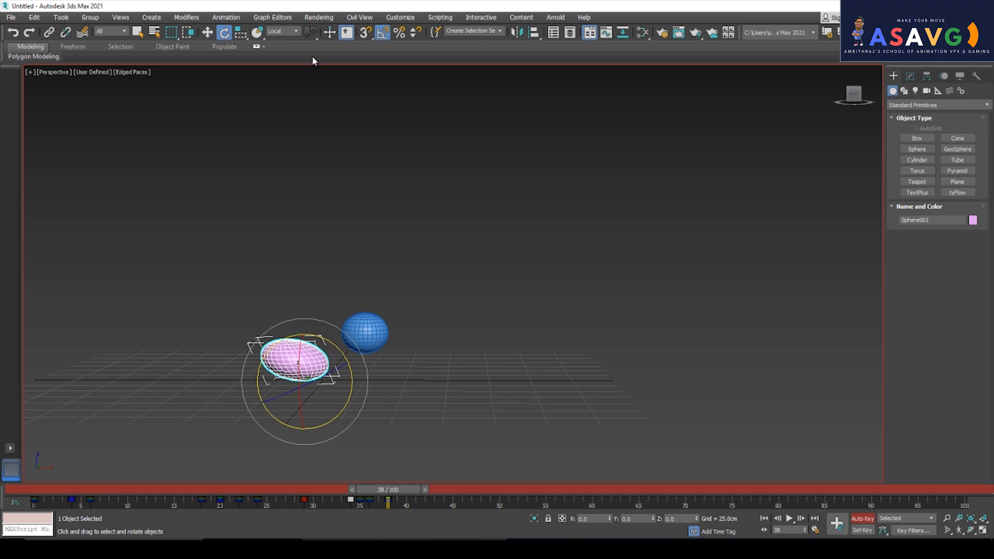
Step: Squash the pink sphere flatter against the ground along the World Z axis at frame 38
{"action": "mouse_move", "coordinate": [389, 491]}
{"action": "left_mouse_down"}
{"action": "mouse_move", "coordinate": [351, 493]}
{"action": "mouse_move", "coordinate": [389, 492]}
{"action": "left_mouse_up"}
{"action": "key", "text": "r"}
{"action": "left_click_drag", "start_coordinate": [306, 334], "coordinate": [306, 348]}
Step: Stretch the pink sphere upward along the World Z axis at frame 43
{"action": "left_click_drag", "start_coordinate": [385, 494], "coordinate": [434, 498]}
{"action": "key", "text": "r"}
{"action": "left_click_drag", "start_coordinate": [306, 341], "coordinate": [315, 270]}
Step: Squash the pink sphere back down along the World Z axis at frame 51
{"action": "left_click_drag", "start_coordinate": [434, 497], "coordinate": [509, 491]}
{"action": "key", "text": "r"}
{"action": "left_click_drag", "start_coordinate": [306, 338], "coordinate": [314, 398]}
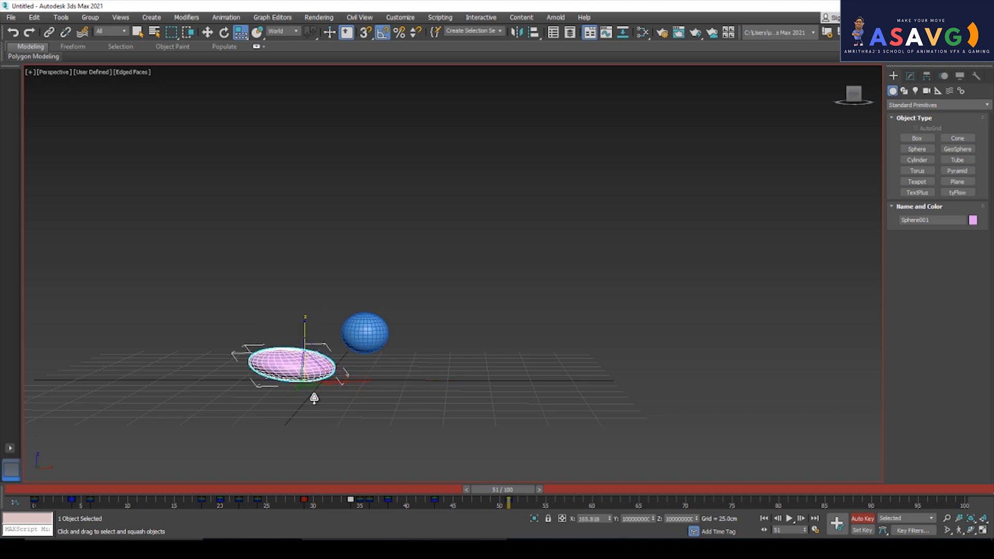
Step: Try scaling the pink sphere at frame 38 in the Screen and World reference coordinate systems, and undo the World scaling
{"action": "left_click_drag", "start_coordinate": [511, 495], "coordinate": [405, 494]}
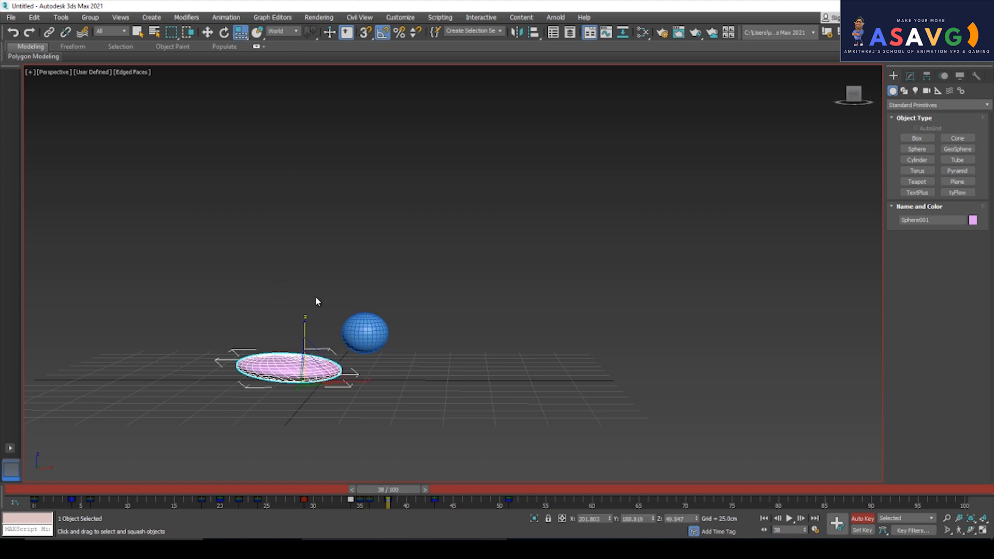
{"action": "left_click", "coordinate": [283, 29]}
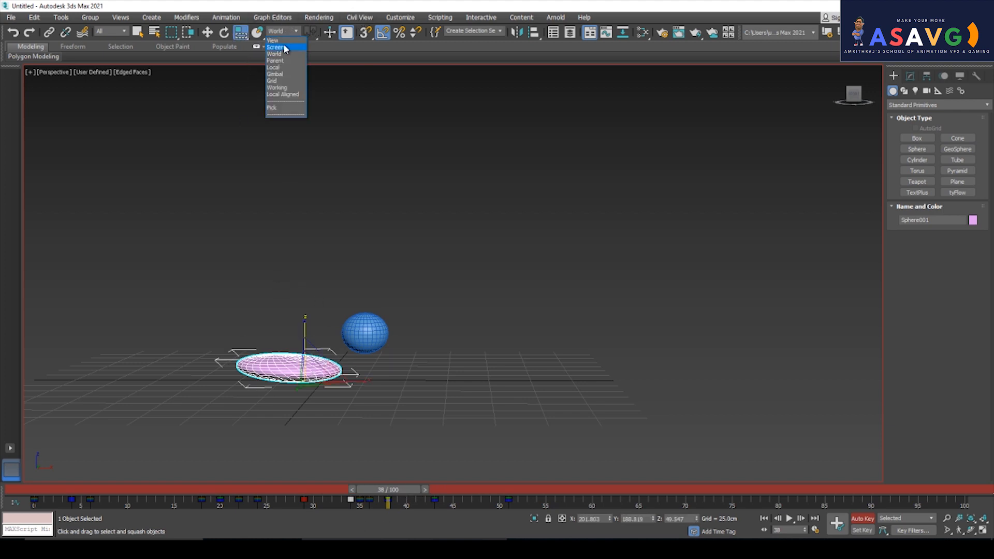
{"action": "left_click", "coordinate": [283, 44]}
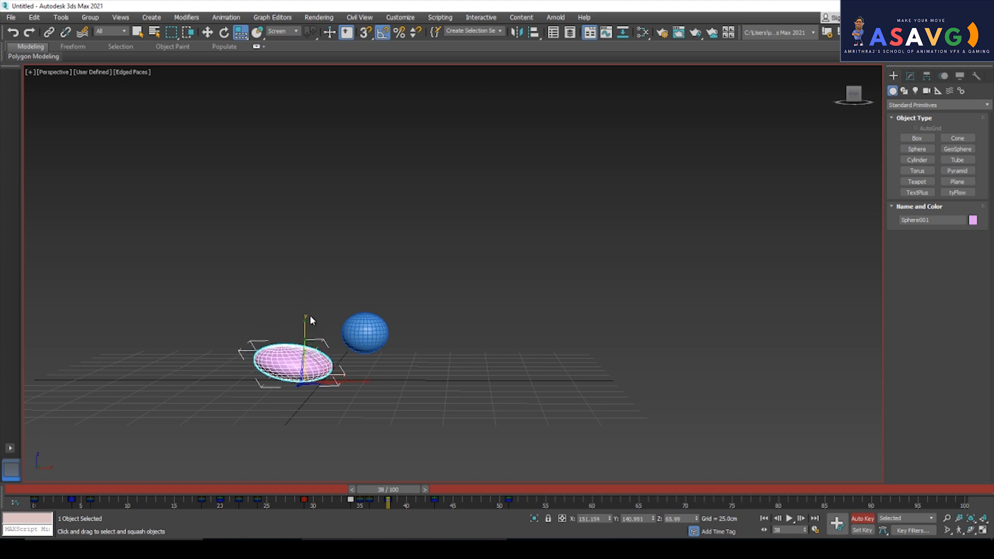
{"action": "left_click", "coordinate": [283, 31]}
{"action": "left_click", "coordinate": [283, 42]}
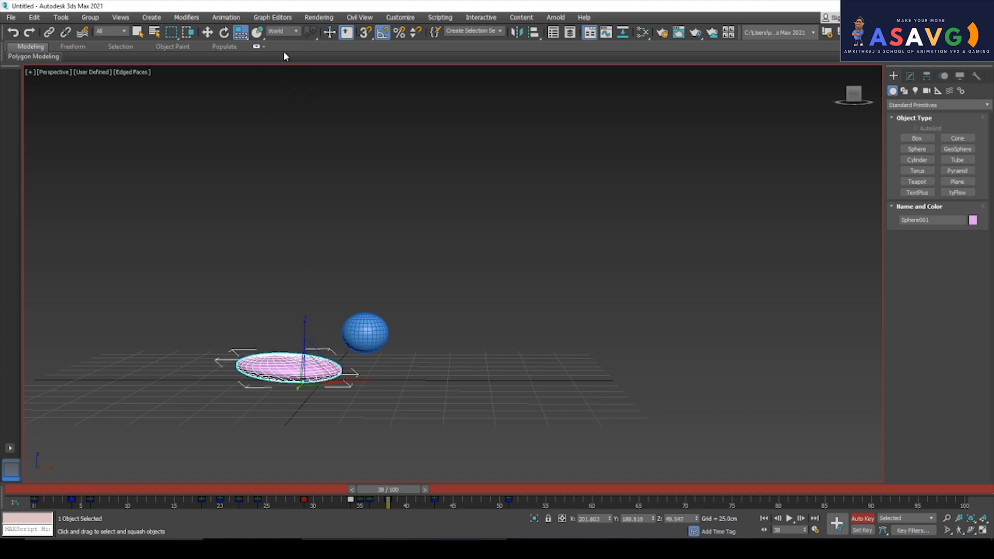
{"action": "left_click_drag", "start_coordinate": [300, 355], "coordinate": [316, 296]}
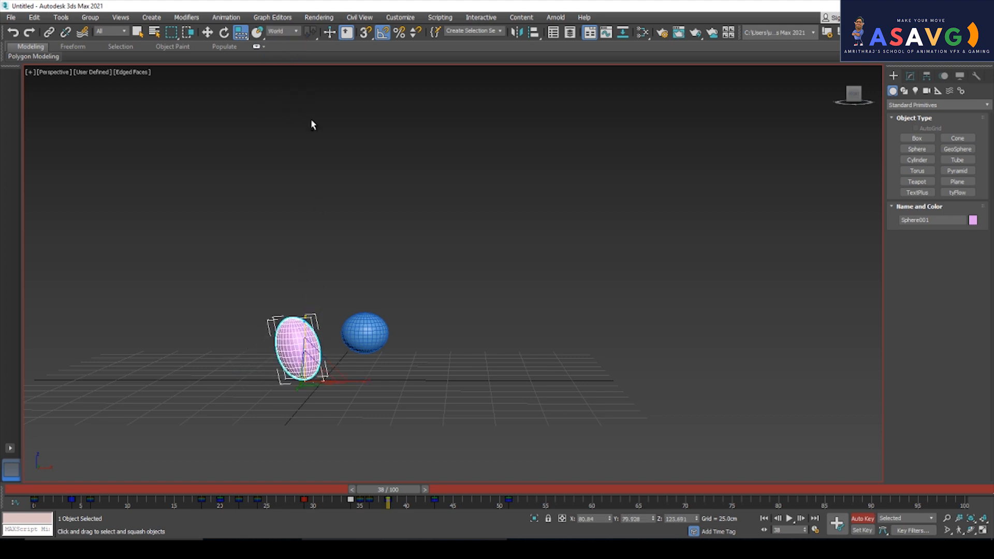
{"action": "key", "text": "ctrl+z"}
Step: Try the Local reference coordinate system for scaling the pink sphere and compare it with the axes of the rotate and move modes
{"action": "left_click", "coordinate": [284, 31]}
{"action": "left_click", "coordinate": [279, 70]}
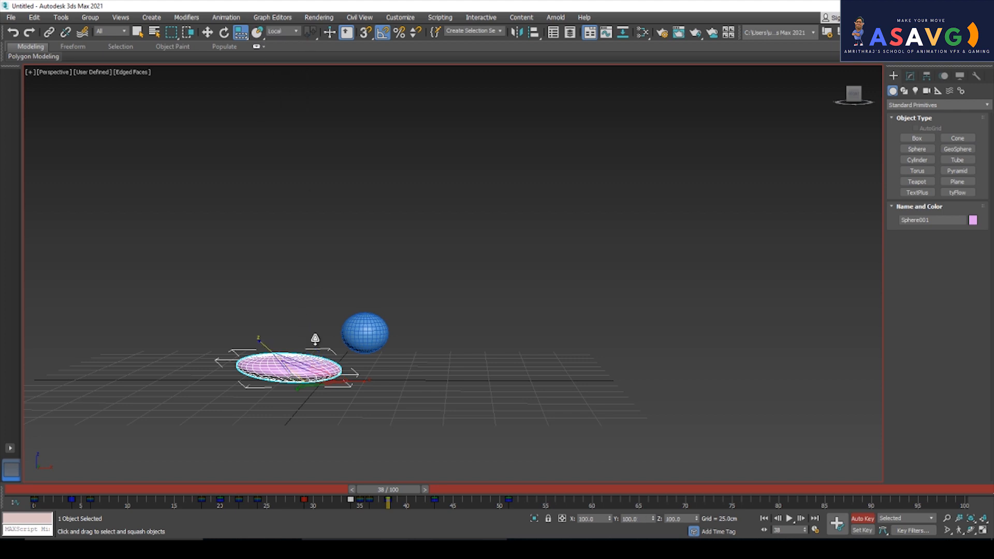
{"action": "left_click_drag", "start_coordinate": [276, 358], "coordinate": [344, 399]}
{"action": "key", "text": "e"}
{"action": "left_click", "coordinate": [284, 32]}
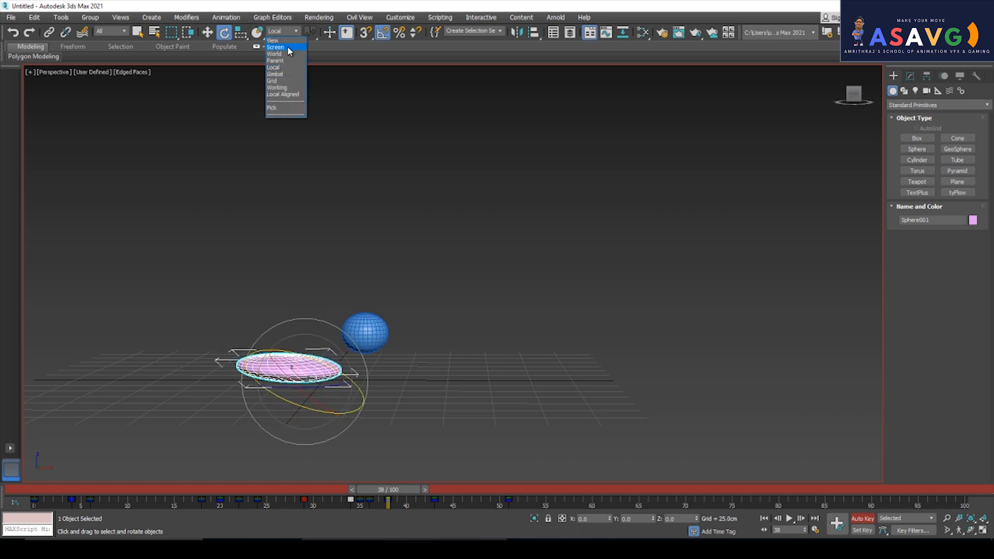
{"action": "left_click", "coordinate": [277, 81]}
{"action": "key", "text": "w"}
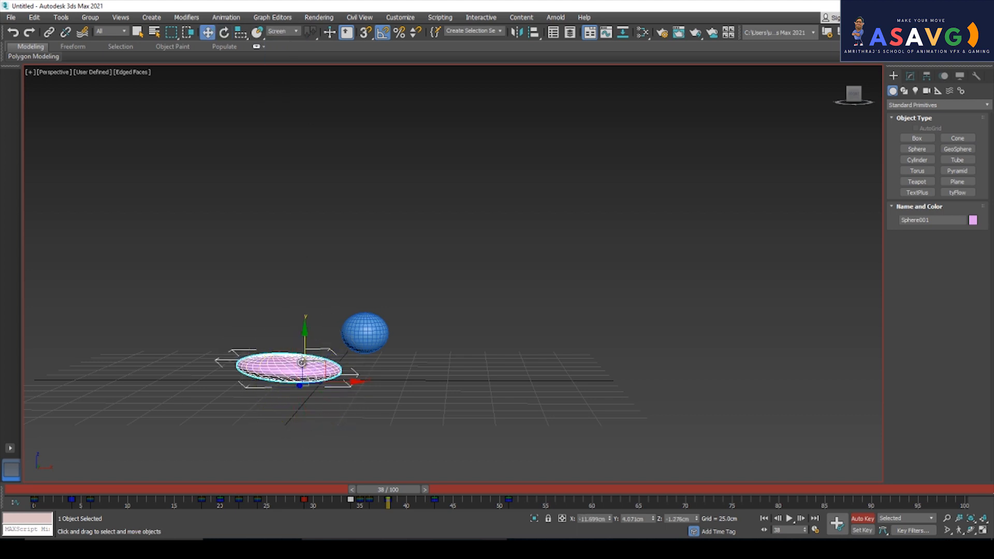
{"action": "key", "text": "e"}
{"action": "key", "text": "r"}
{"action": "key", "text": "r"}
{"action": "key", "text": "r"}
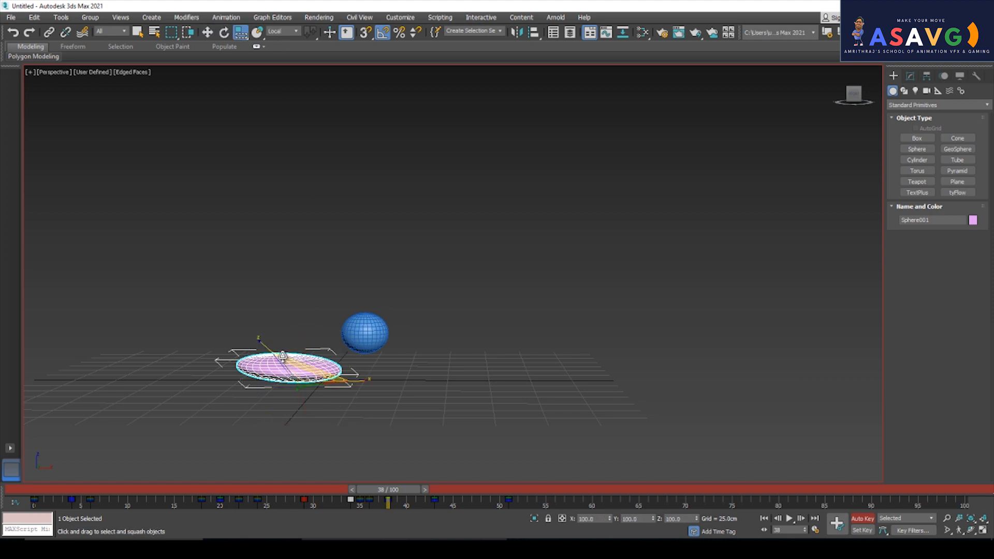
Step: Set the scaling reference coordinate system to Screen and try squashing the pink sphere vertically at frame 38
{"action": "left_click", "coordinate": [284, 32]}
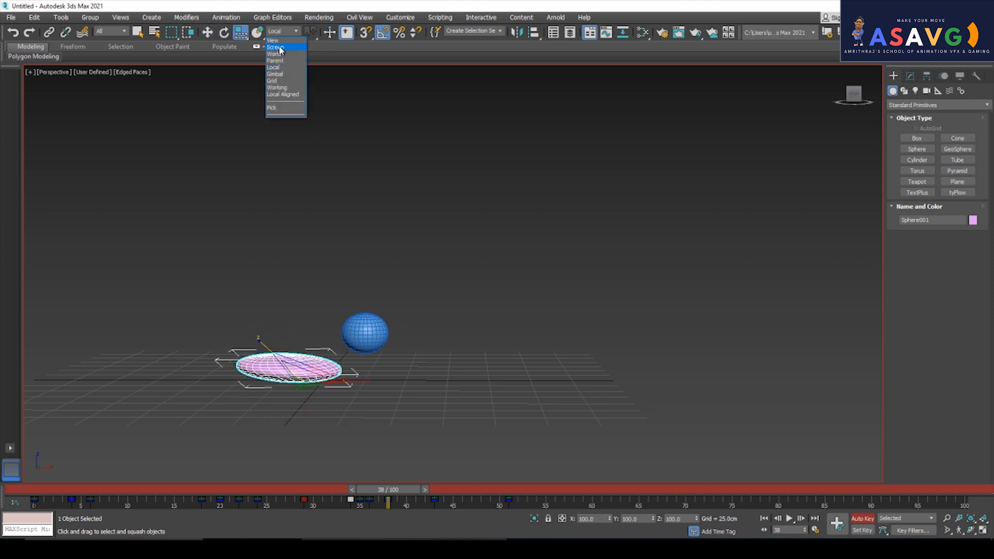
{"action": "left_click", "coordinate": [280, 48]}
{"action": "left_click_drag", "start_coordinate": [305, 342], "coordinate": [311, 363]}
{"action": "right_click", "coordinate": [310, 362]}
Step: Rotate the pink sphere upright at frame 43 and adjust its vertical stretch there along the Screen Y axis
{"action": "left_click_drag", "start_coordinate": [385, 494], "coordinate": [434, 493]}
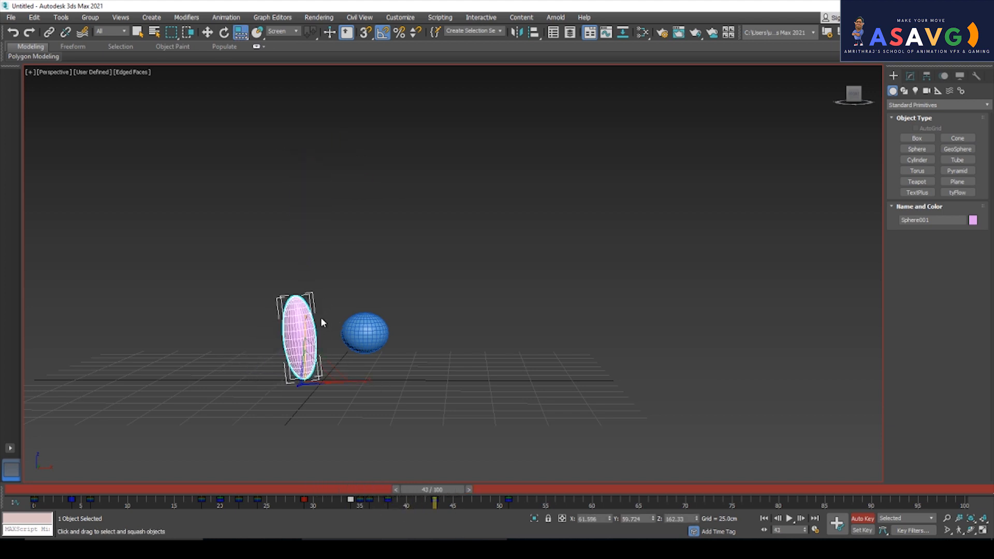
{"action": "key", "text": "e"}
{"action": "left_click_drag", "start_coordinate": [351, 392], "coordinate": [348, 393]}
{"action": "key", "text": "r"}
{"action": "left_click_drag", "start_coordinate": [306, 336], "coordinate": [309, 321]}
{"action": "left_click_drag", "start_coordinate": [479, 492], "coordinate": [446, 498]}
{"action": "key", "text": "e"}
{"action": "key", "text": "r"}
{"action": "left_click_drag", "start_coordinate": [307, 326], "coordinate": [308, 332]}
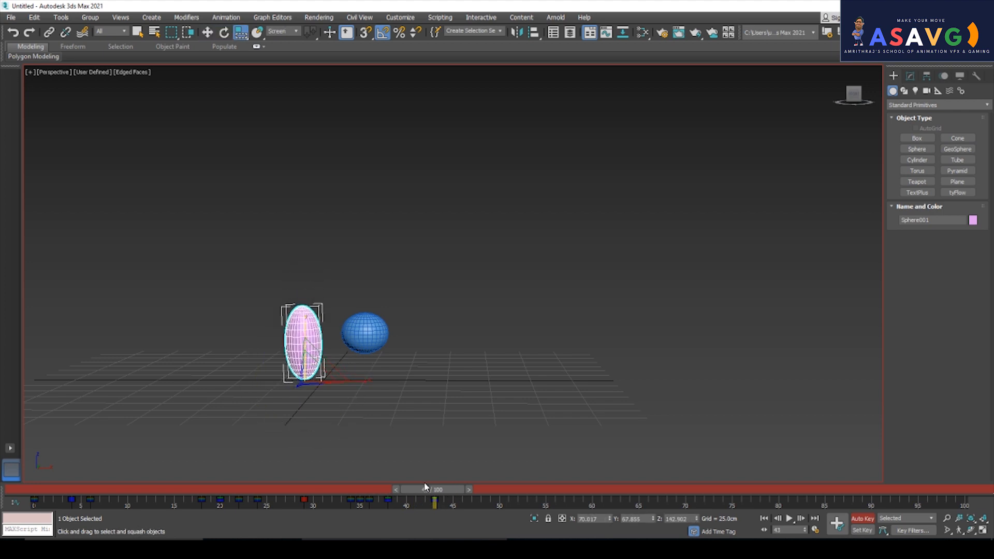
Step: Squash the pink sphere vertically at frame 50 and scale it along the vertical axis at frame 56
{"action": "left_click_drag", "start_coordinate": [428, 496], "coordinate": [500, 502]}
{"action": "key", "text": "r"}
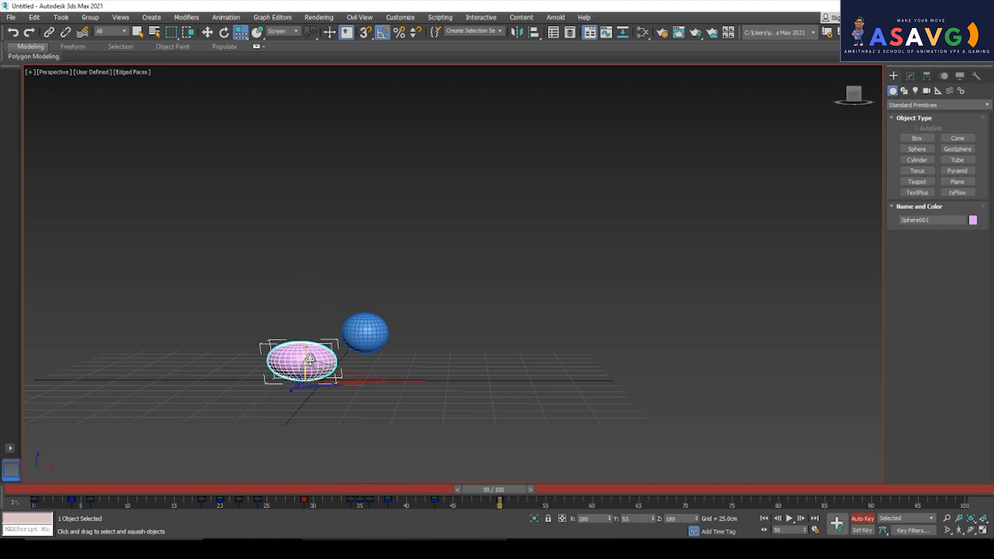
{"action": "mouse_move", "coordinate": [493, 489]}
{"action": "left_mouse_down"}
{"action": "mouse_move", "coordinate": [380, 487]}
{"action": "mouse_move", "coordinate": [478, 505]}
{"action": "mouse_move", "coordinate": [324, 477]}
{"action": "mouse_move", "coordinate": [409, 495]}
{"action": "mouse_move", "coordinate": [473, 493]}
{"action": "left_mouse_up"}
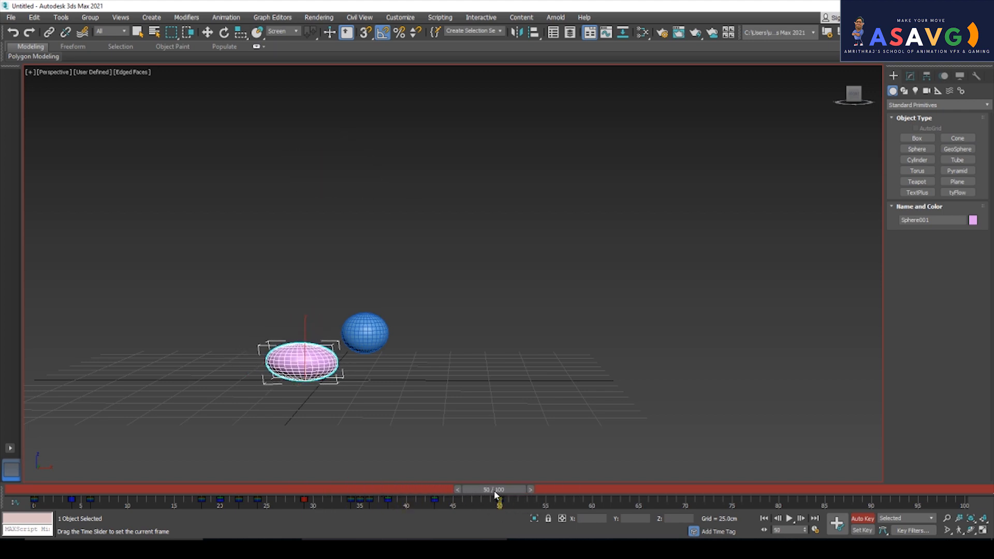
{"action": "key", "text": "r"}
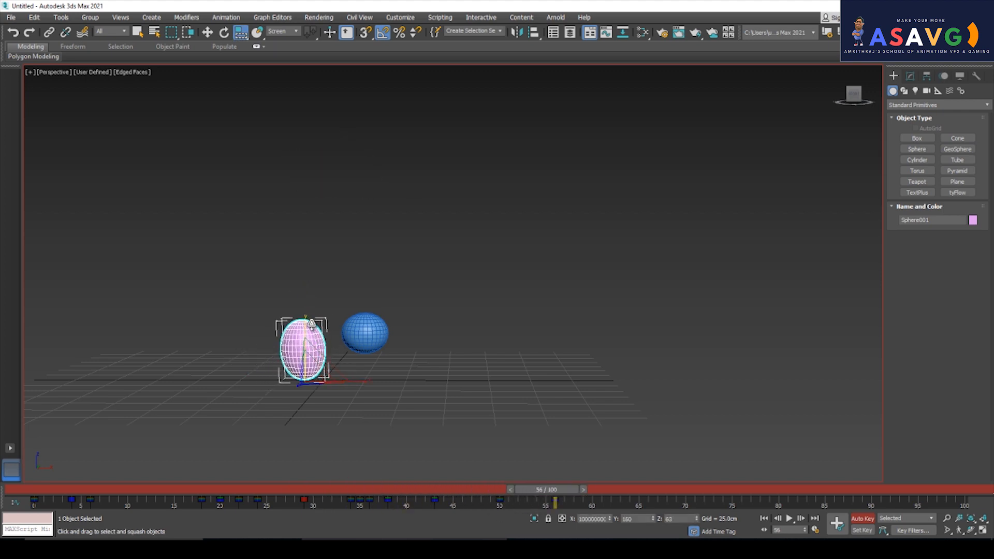
Step: Soften the pink sphere's squash and stretch between frames 43 and 56, scaling it rounder at frame 56
{"action": "left_click_drag", "start_coordinate": [581, 496], "coordinate": [378, 489]}
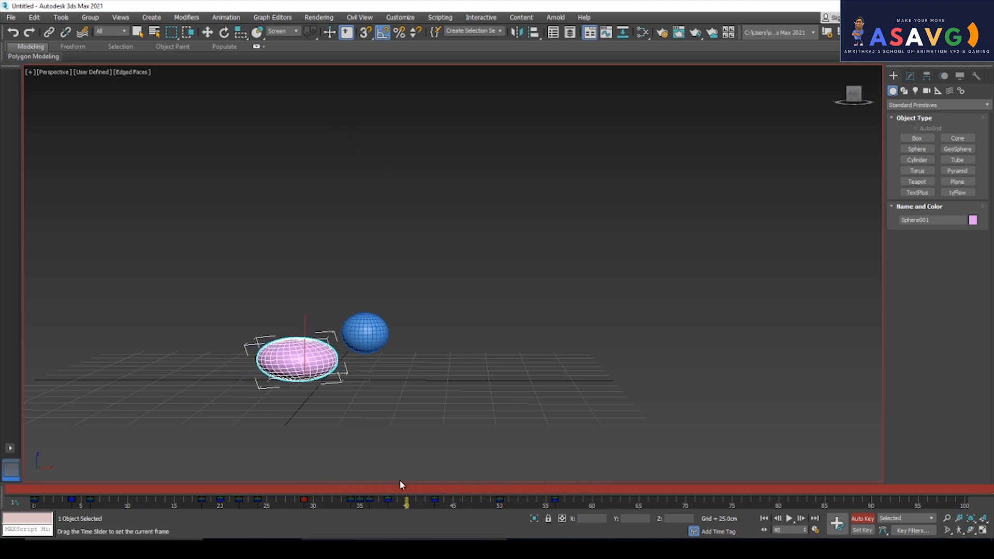
{"action": "left_click_drag", "start_coordinate": [437, 490], "coordinate": [466, 491]}
{"action": "key", "text": "r"}
{"action": "left_click_drag", "start_coordinate": [437, 496], "coordinate": [553, 509]}
{"action": "key", "text": "r"}
{"action": "left_click_drag", "start_coordinate": [304, 331], "coordinate": [305, 335]}
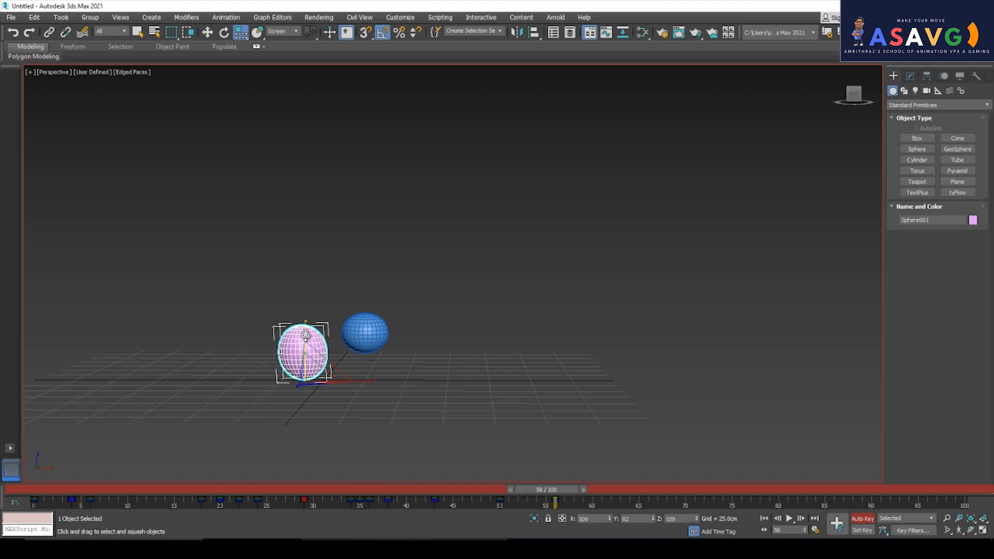
Step: Return to frame 0, deselect the sphere, frame both spheres in the perspective view, and create a preview animation of it
{"action": "left_click_drag", "start_coordinate": [538, 491], "coordinate": [45, 489]}
{"action": "left_click", "coordinate": [341, 364]}
{"action": "middle_click_drag", "start_coordinate": [308, 399], "coordinate": [342, 372], "text": "alt"}
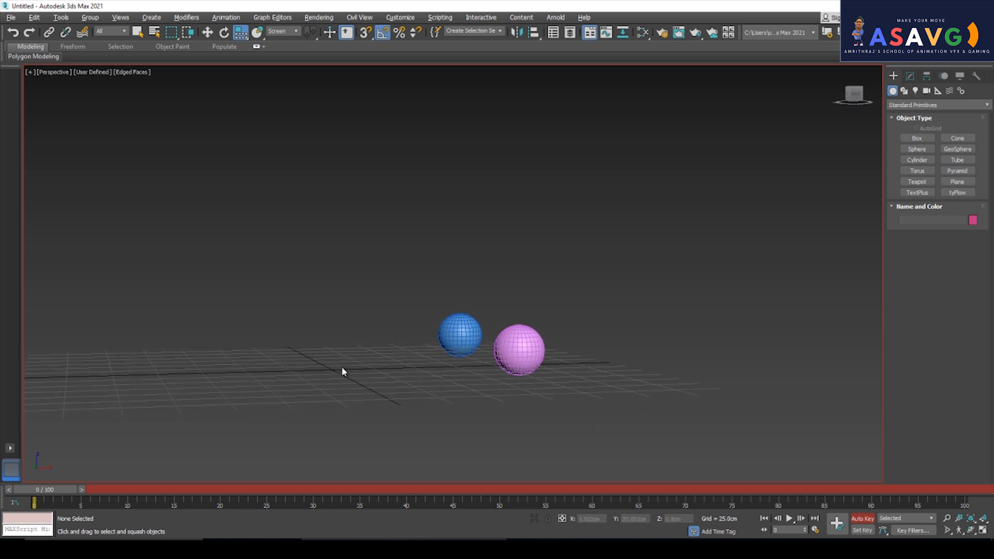
{"action": "left_click", "coordinate": [29, 73]}
{"action": "mouse_move", "coordinate": [73, 178]}
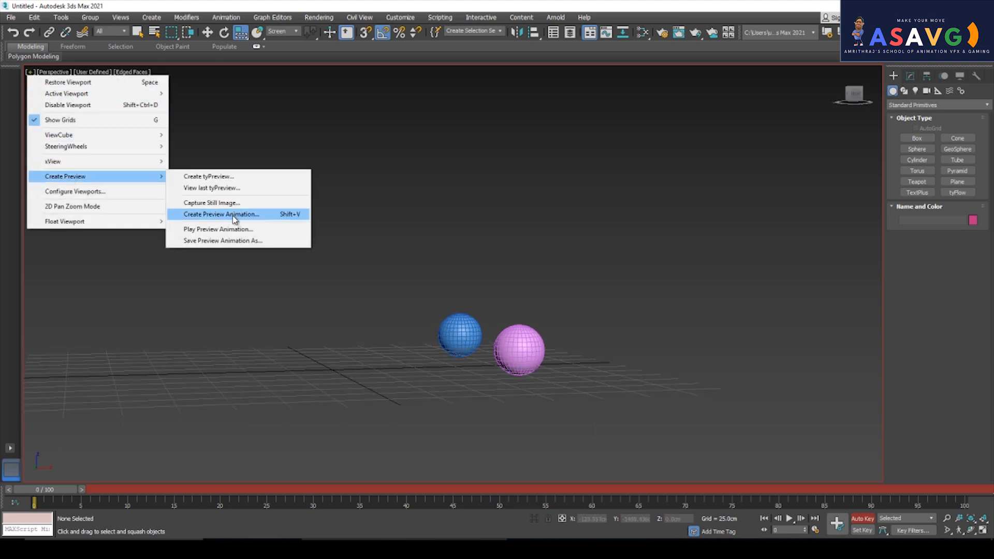
{"action": "left_click", "coordinate": [261, 215]}
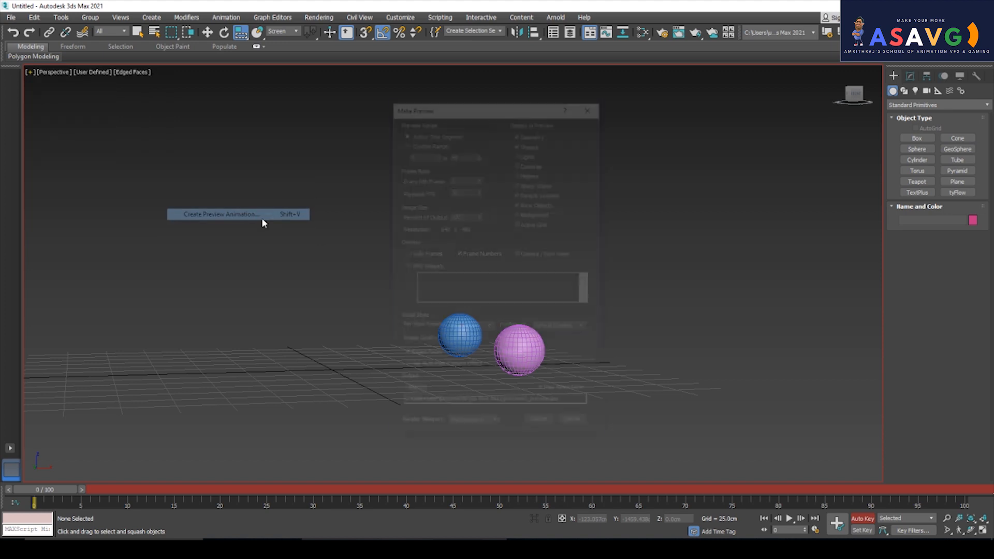
{"action": "left_click", "coordinate": [539, 419]}
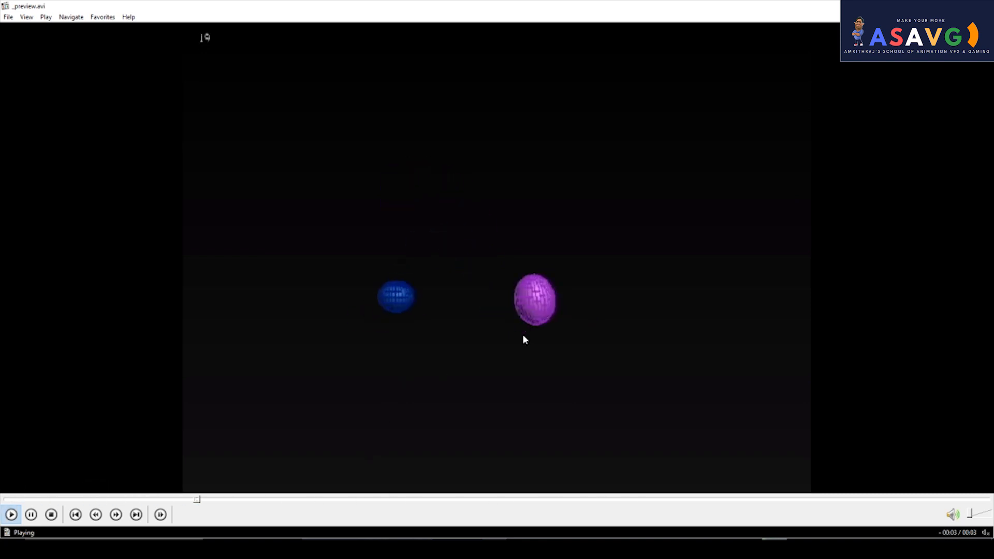
Step: Replay and pause the preview animation repeatedly to examine the pink sphere's jump, squash and stretch, and close the player
{"action": "left_click", "coordinate": [8, 500]}
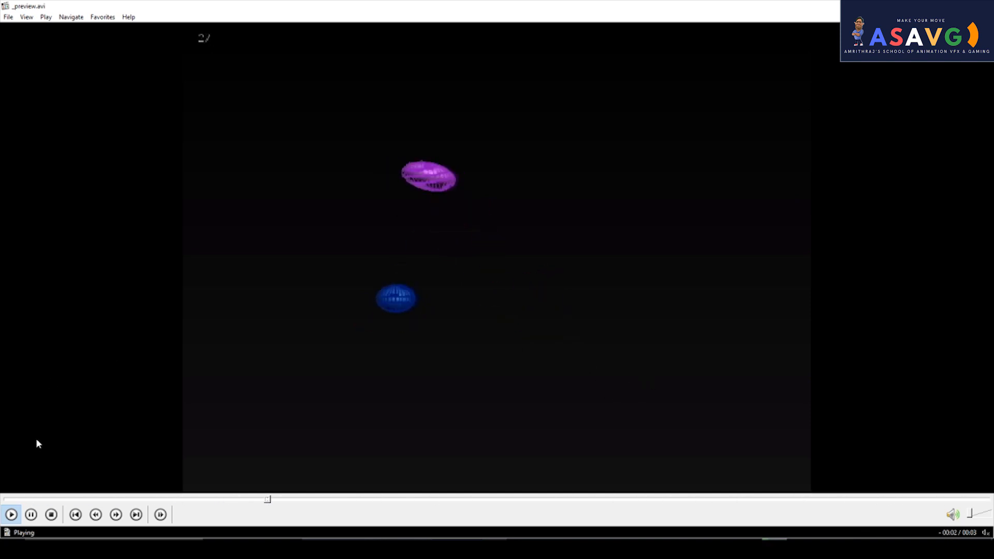
{"action": "left_click", "coordinate": [9, 500]}
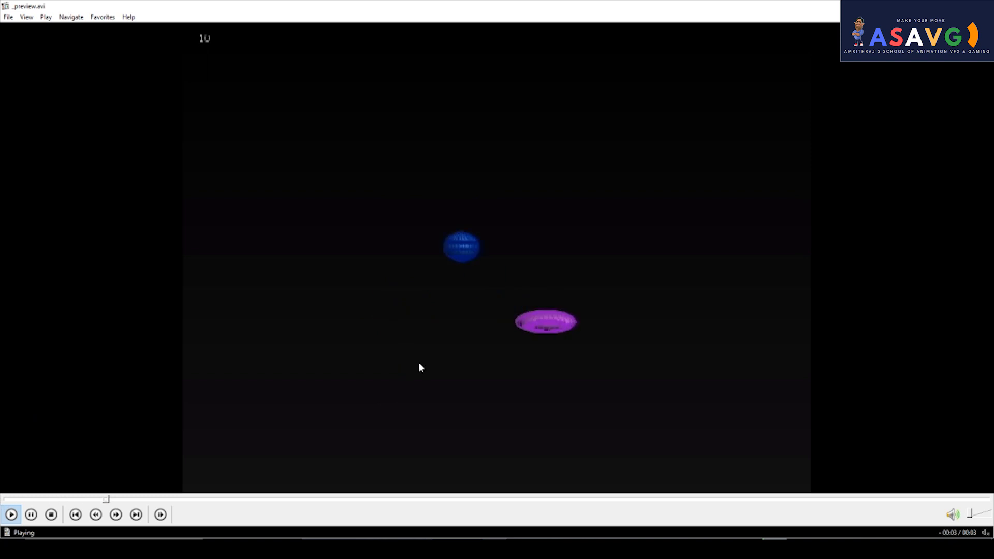
{"action": "left_click", "coordinate": [2, 502]}
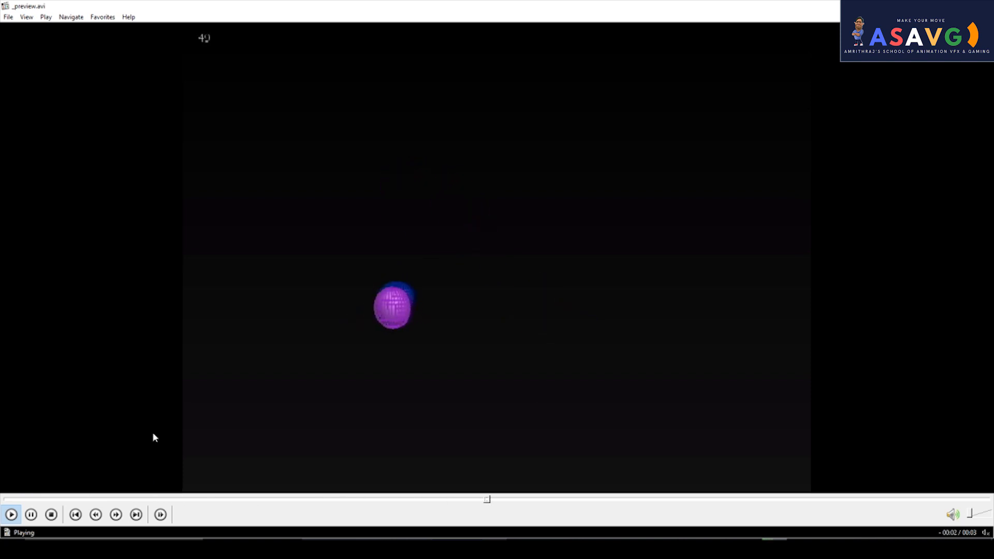
{"action": "left_click", "coordinate": [15, 502]}
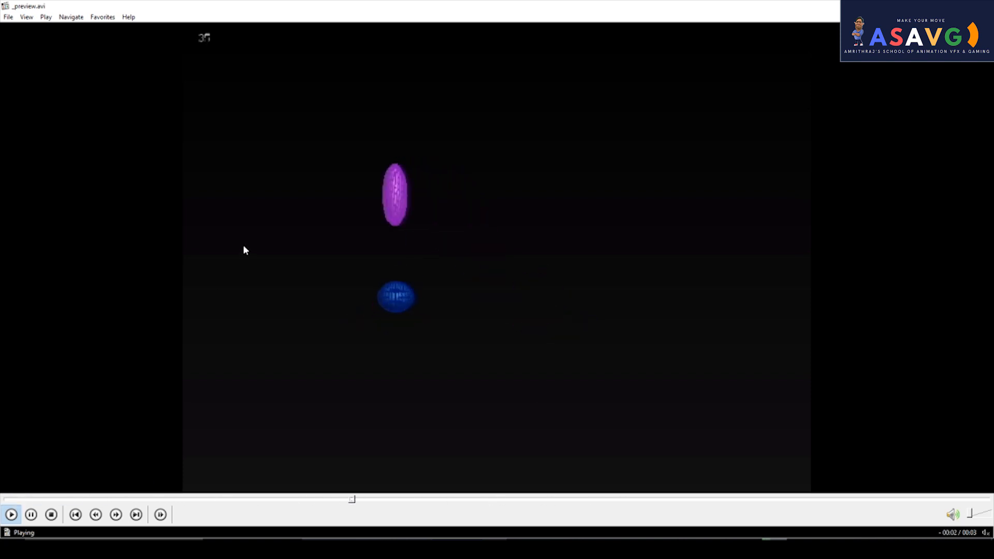
{"action": "left_click", "coordinate": [16, 500]}
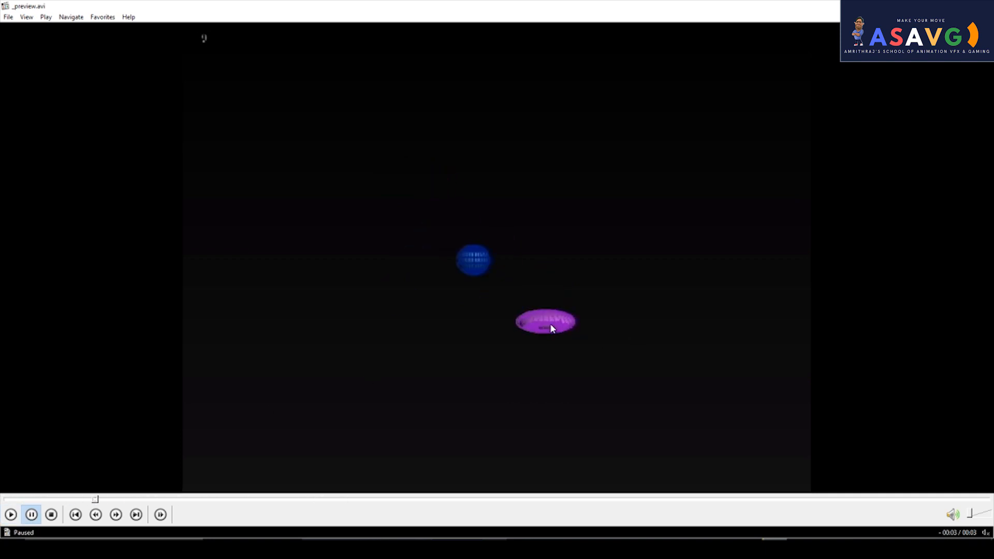
{"action": "left_click", "coordinate": [557, 297]}
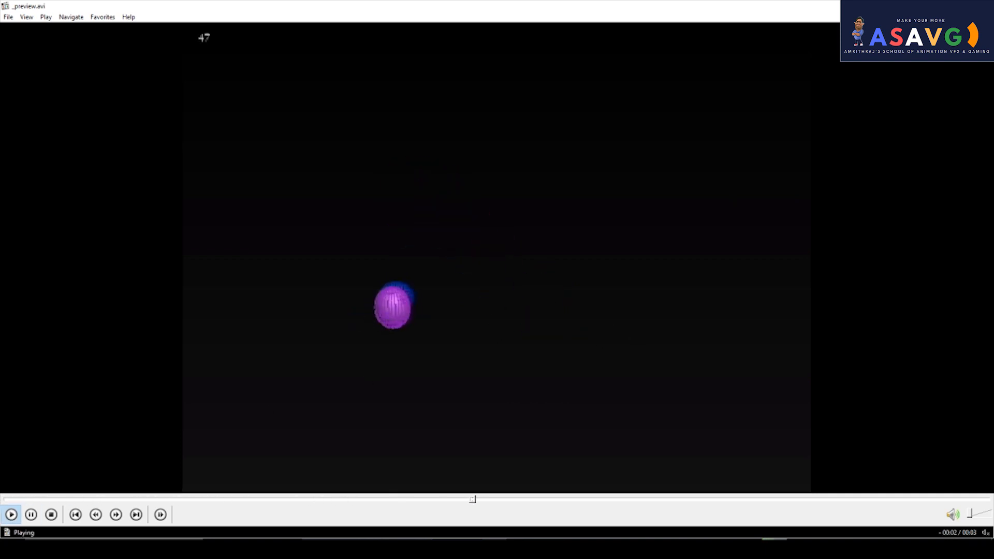
{"action": "left_click", "coordinate": [570, 220]}
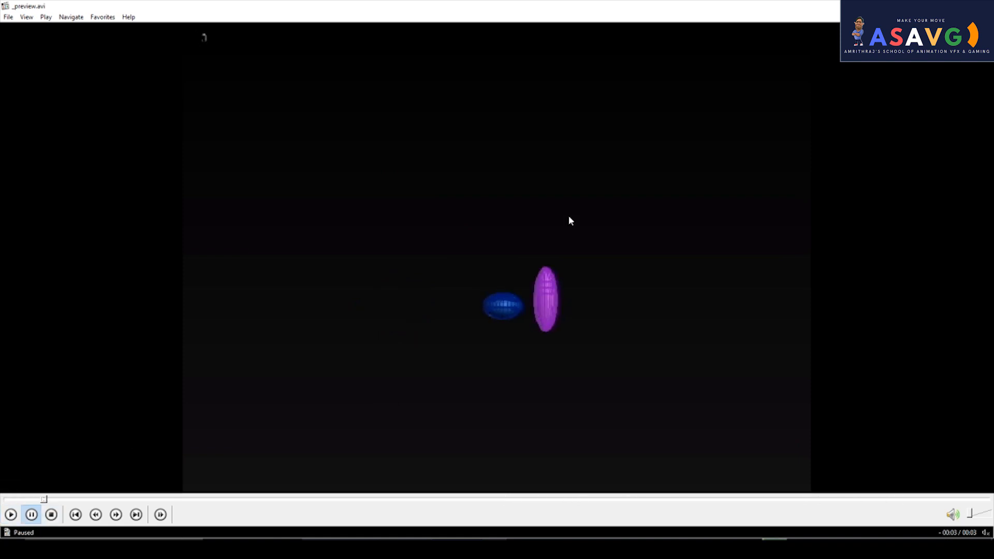
{"action": "left_click", "coordinate": [585, 300]}
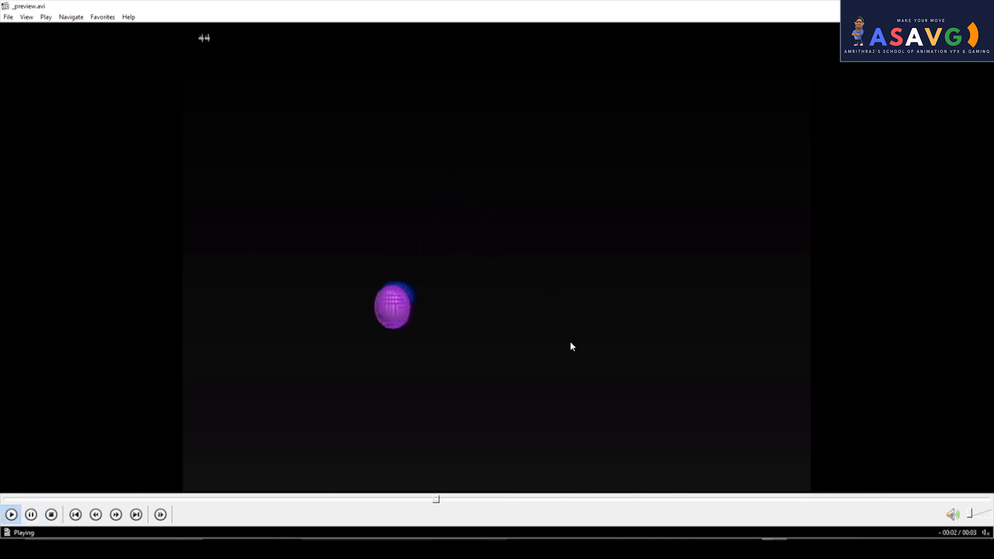
{"action": "left_click", "coordinate": [480, 342]}
{"action": "left_click", "coordinate": [517, 383]}
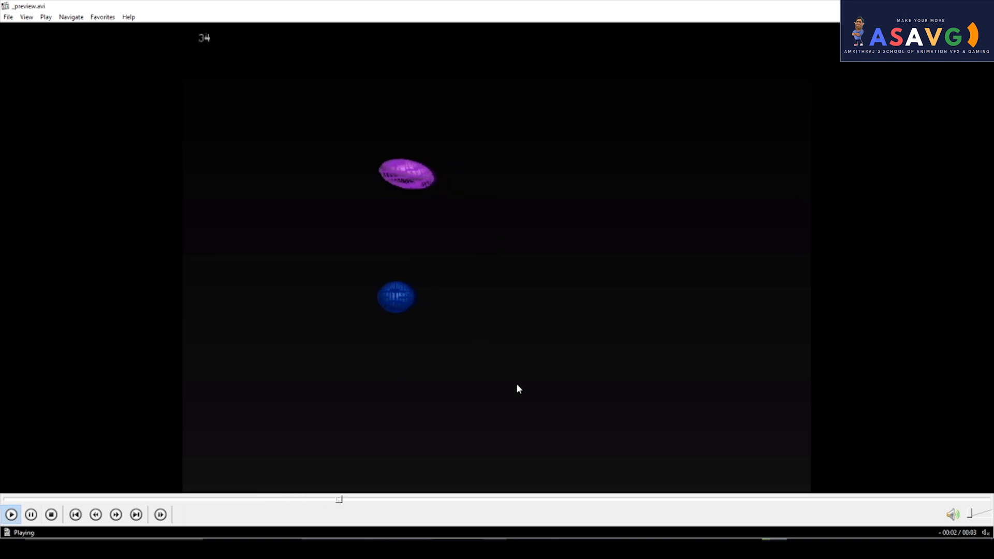
{"action": "left_click", "coordinate": [861, 64]}
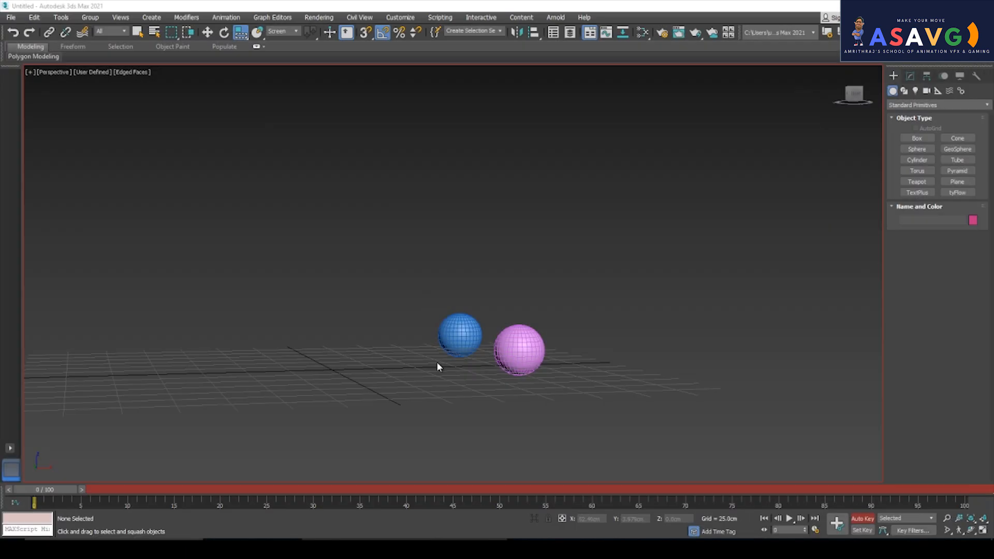
Step: Select the pink sphere and reduce its vertical scale at frame 43
{"action": "left_click_drag", "start_coordinate": [350, 490], "coordinate": [434, 502]}
{"action": "left_click", "coordinate": [309, 362]}
{"action": "key", "text": "w"}
{"action": "key", "text": "e"}
{"action": "key", "text": "r"}
{"action": "left_click_drag", "start_coordinate": [311, 318], "coordinate": [397, 377]}
Step: Check the landing bounce across the timeline and adjust the pink sphere's vertical scale around frame 50
{"action": "left_click_drag", "start_coordinate": [438, 496], "coordinate": [489, 498]}
{"action": "left_click_drag", "start_coordinate": [579, 529], "coordinate": [432, 510]}
{"action": "left_click_drag", "start_coordinate": [551, 489], "coordinate": [413, 484]}
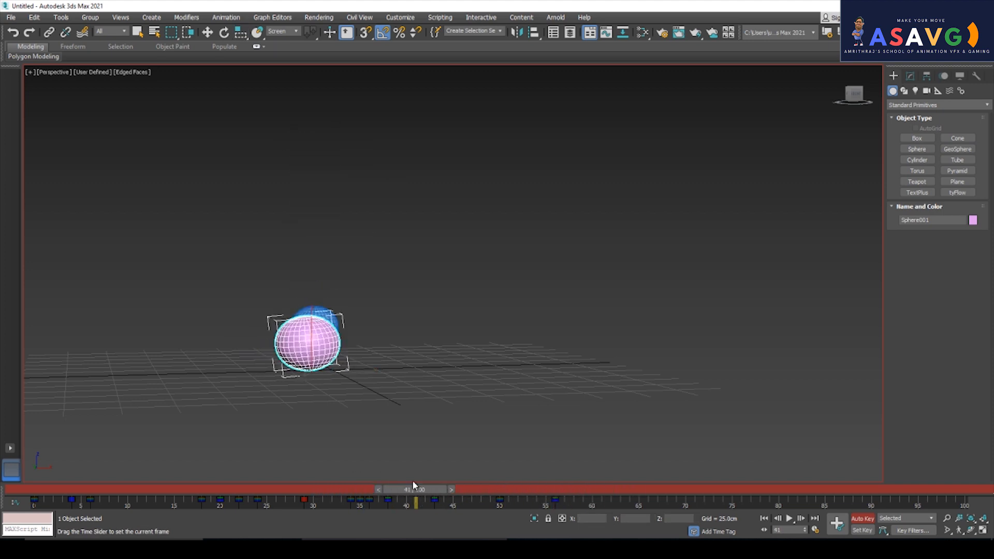
{"action": "left_click_drag", "start_coordinate": [512, 493], "coordinate": [486, 489]}
{"action": "key", "text": "r"}
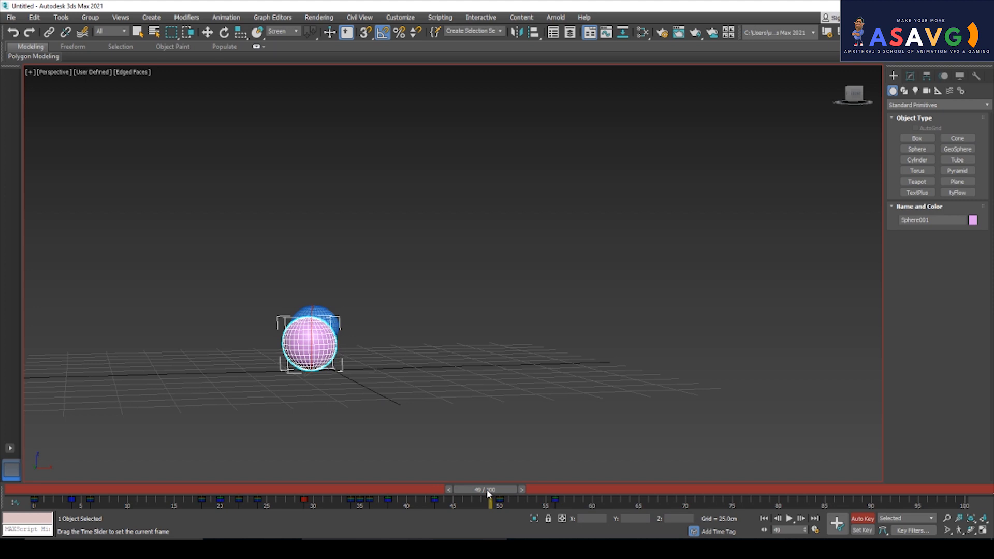
{"action": "left_click_drag", "start_coordinate": [312, 329], "coordinate": [408, 398]}
Step: Rotate the pink sphere -5 degrees around Y at frame 18 and adjust its vertical scale there
{"action": "left_click_drag", "start_coordinate": [491, 493], "coordinate": [184, 489]}
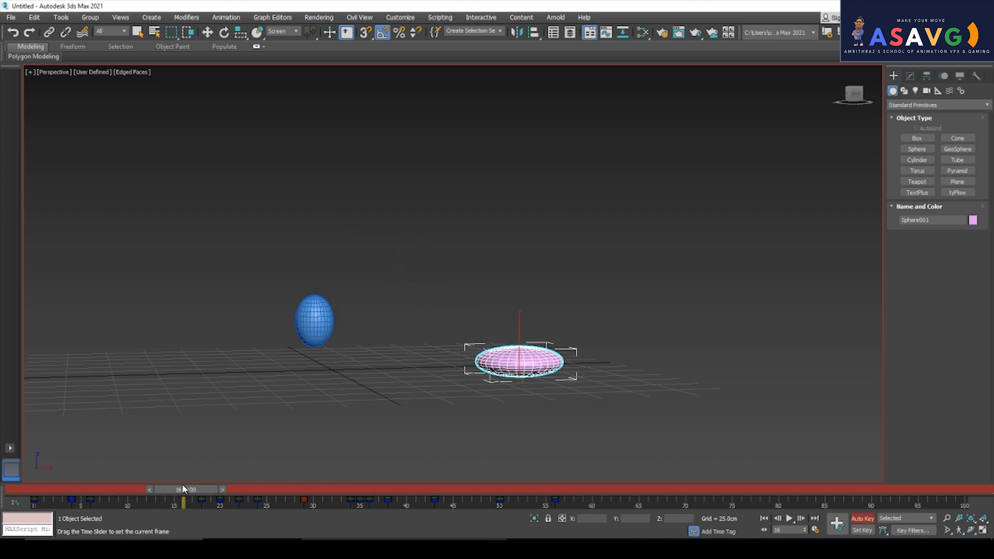
{"action": "key", "text": "e"}
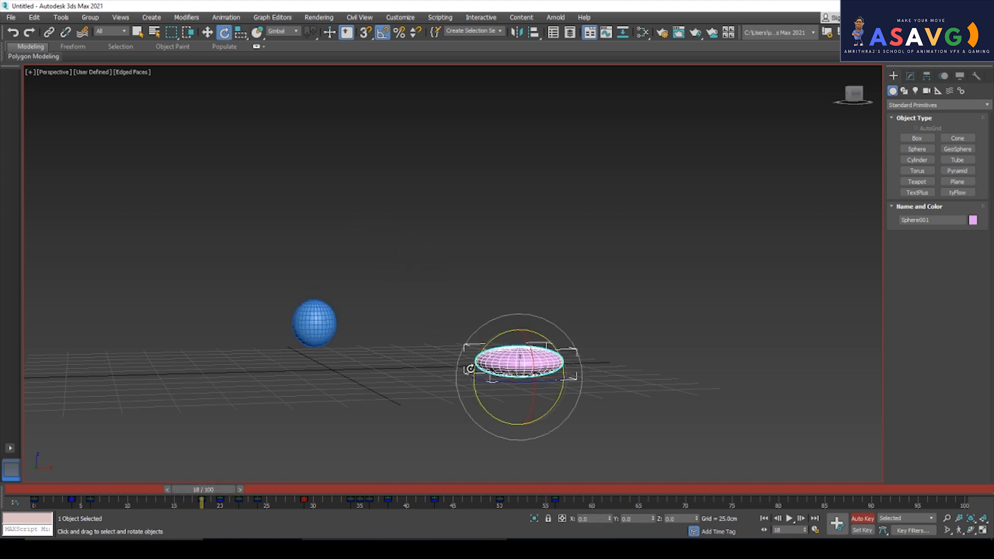
{"action": "left_click_drag", "start_coordinate": [476, 371], "coordinate": [476, 381]}
{"action": "mouse_move", "coordinate": [206, 494]}
{"action": "left_mouse_down"}
{"action": "mouse_move", "coordinate": [162, 489]}
{"action": "mouse_move", "coordinate": [220, 492]}
{"action": "mouse_move", "coordinate": [136, 489]}
{"action": "mouse_move", "coordinate": [221, 494]}
{"action": "mouse_move", "coordinate": [202, 495]}
{"action": "left_mouse_up"}
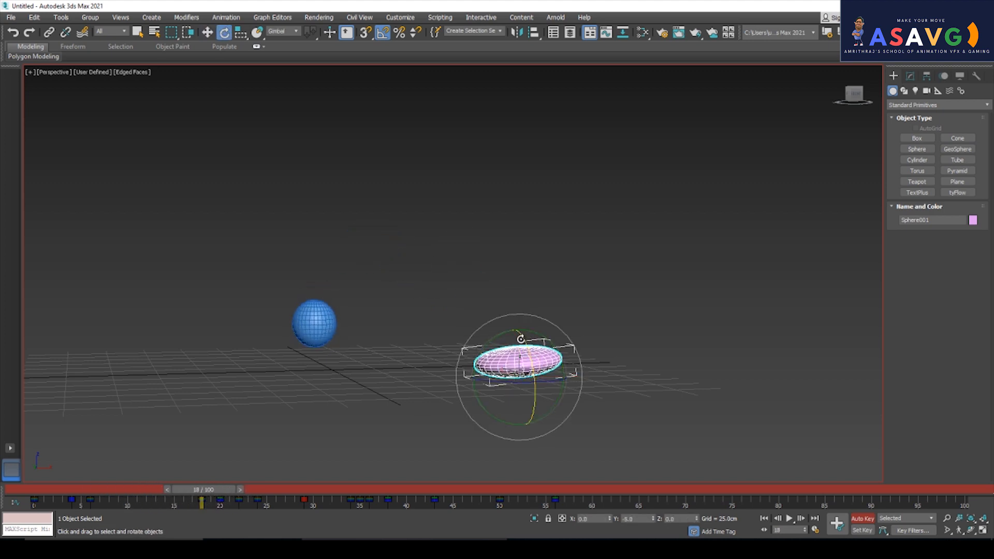
{"action": "key", "text": "r"}
{"action": "left_click_drag", "start_coordinate": [517, 331], "coordinate": [520, 335]}
Step: Shift the pink sphere's mid-air key to frame 31 and its descent and landing keys to frames 38 through 60
{"action": "left_click_drag", "start_coordinate": [188, 492], "coordinate": [300, 493]}
{"action": "left_click_drag", "start_coordinate": [594, 506], "coordinate": [559, 507]}
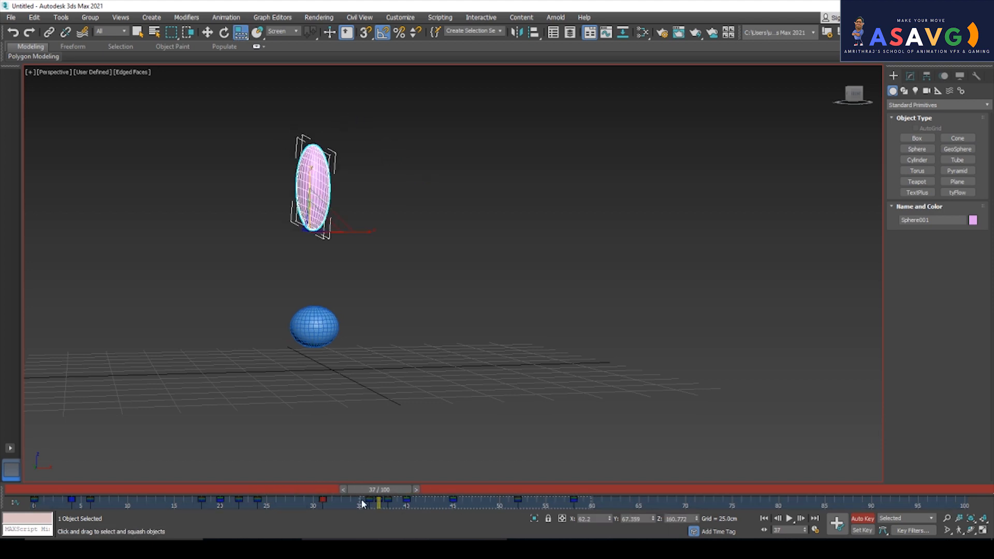
{"action": "left_click_drag", "start_coordinate": [371, 500], "coordinate": [565, 490]}
Step: Deselect the sphere, create a preview animation of the perspective view, and replay it full screen
{"action": "left_click", "coordinate": [433, 292]}
{"action": "left_click", "coordinate": [30, 72]}
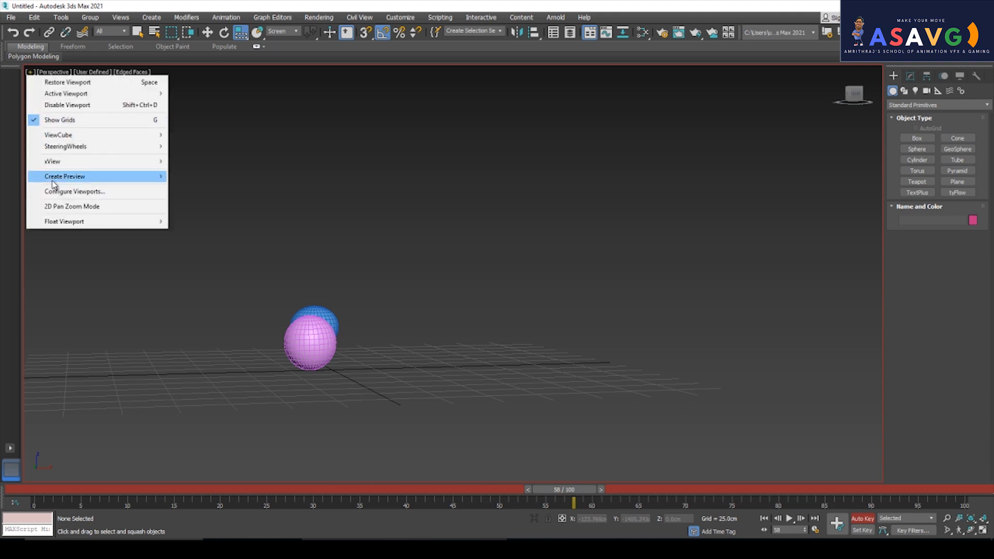
{"action": "mouse_move", "coordinate": [57, 177]}
{"action": "left_click", "coordinate": [205, 214]}
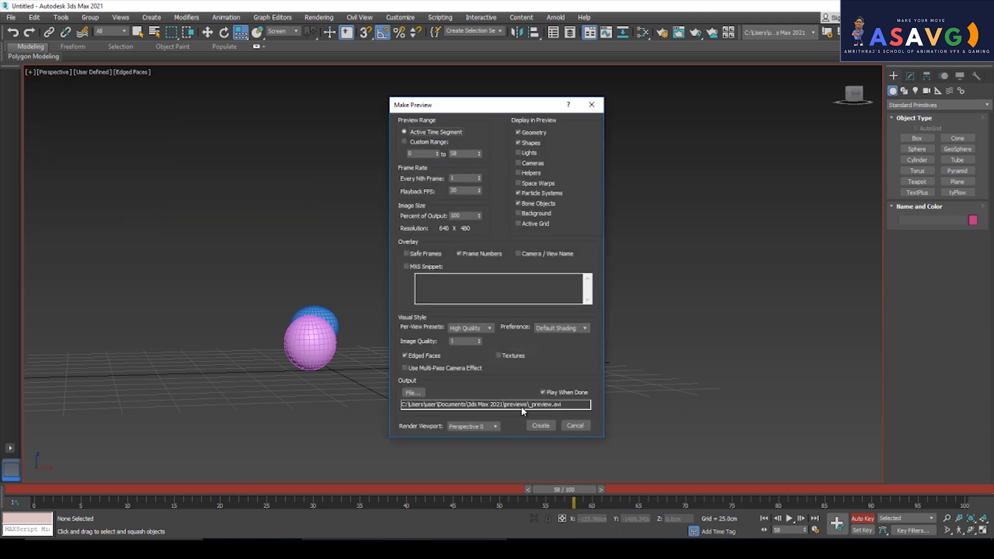
{"action": "left_click", "coordinate": [536, 420]}
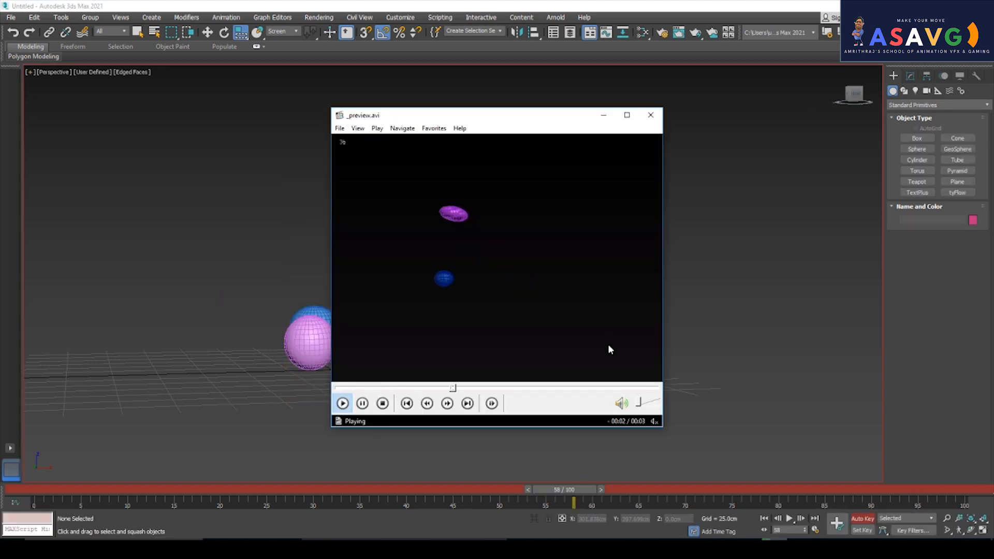
{"action": "left_click", "coordinate": [627, 119]}
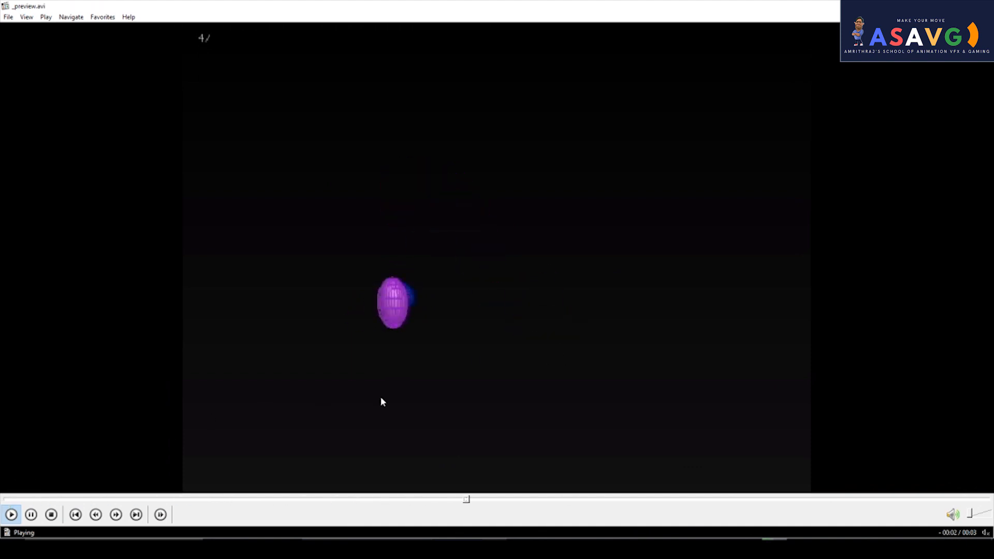
{"action": "left_click", "coordinate": [7, 500]}
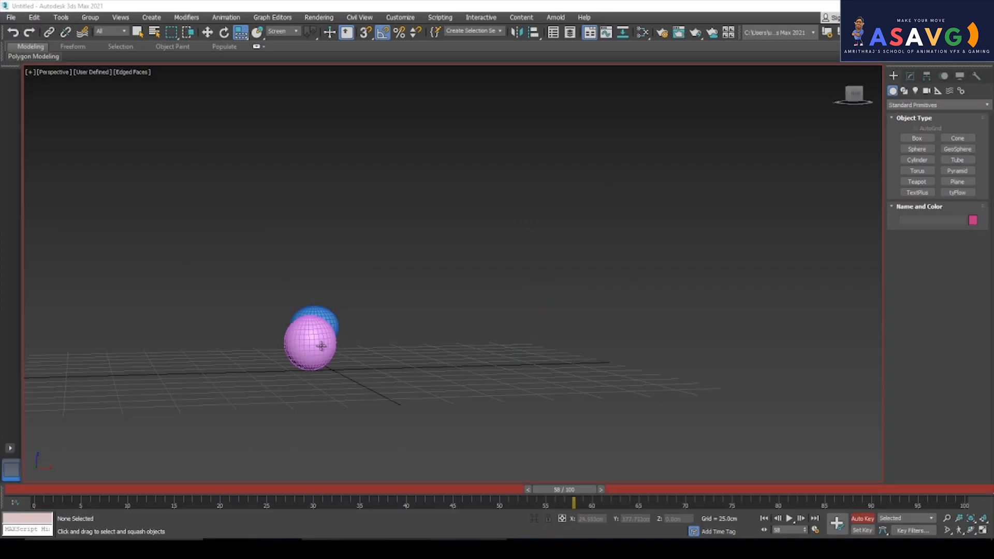
Step: Select the pink sphere and adjust its vertical scale at frame 67 to settle the landing
{"action": "left_click", "coordinate": [321, 346]}
{"action": "left_click_drag", "start_coordinate": [552, 488], "coordinate": [653, 477]}
{"action": "key", "text": "r"}
{"action": "left_click_drag", "start_coordinate": [312, 317], "coordinate": [312, 323]}
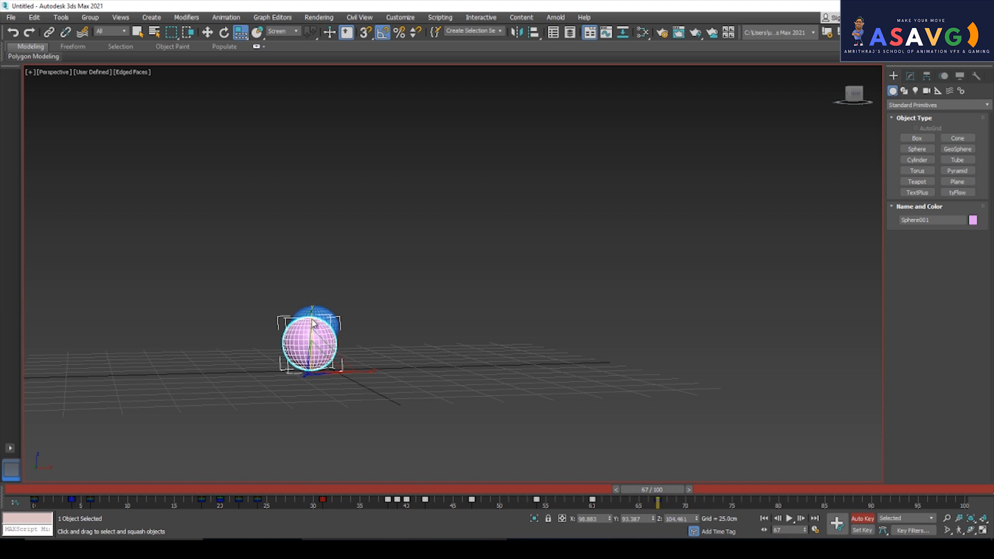
{"action": "left_click_drag", "start_coordinate": [651, 495], "coordinate": [608, 492]}
Step: Return to frame 0, deselect the sphere, and create a fresh preview animation of the perspective view
{"action": "left_click", "coordinate": [46, 491]}
{"action": "left_click", "coordinate": [84, 195]}
{"action": "left_click", "coordinate": [29, 72]}
{"action": "mouse_move", "coordinate": [80, 179]}
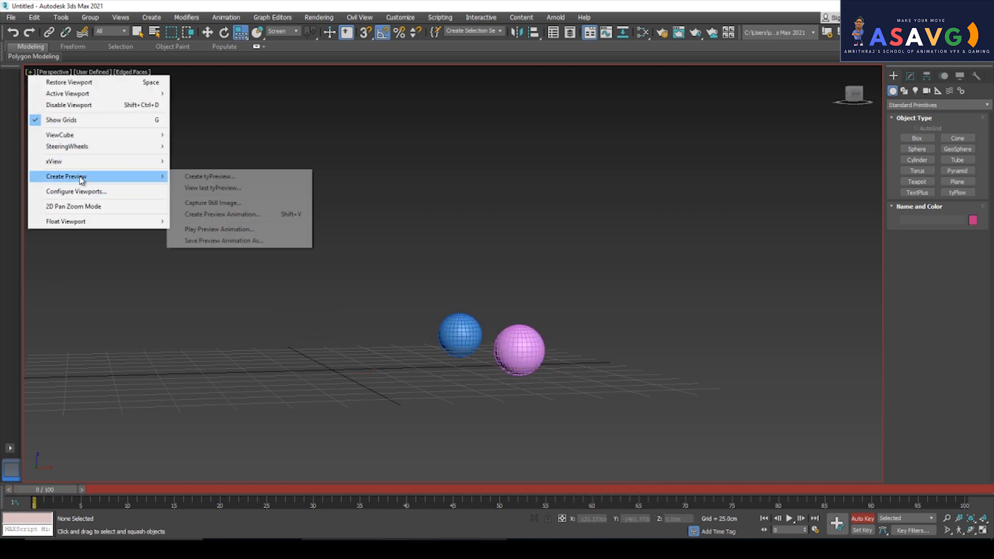
{"action": "left_click", "coordinate": [188, 214]}
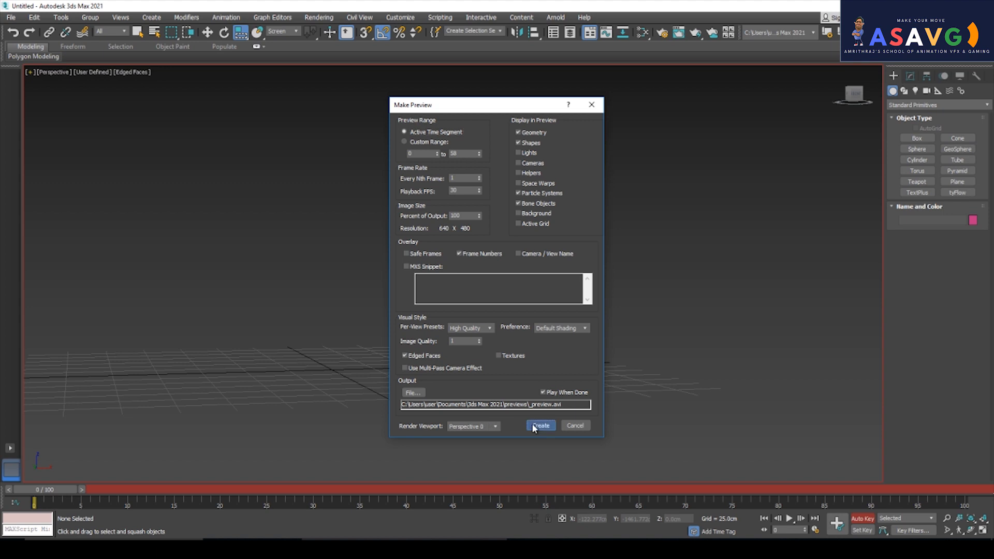
{"action": "left_click", "coordinate": [534, 427]}
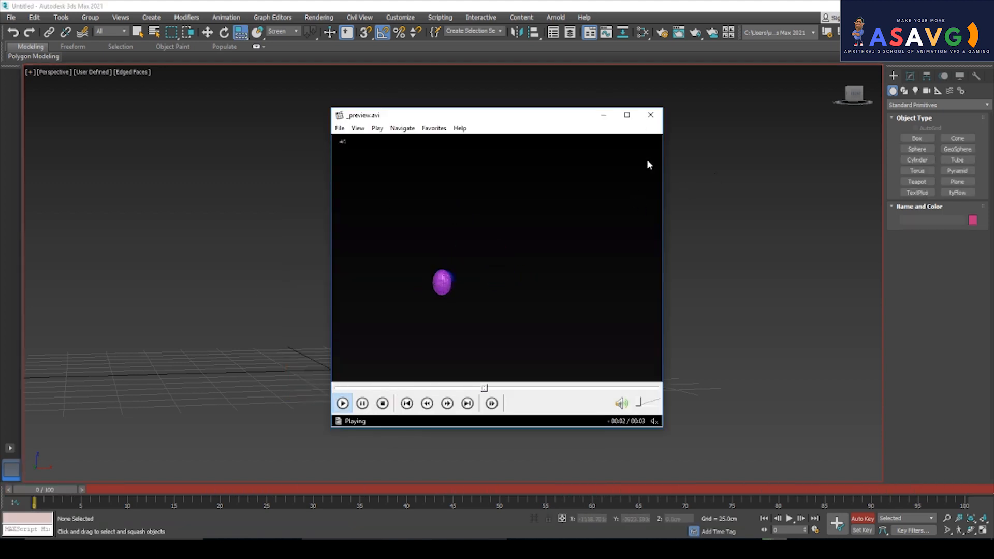
Step: Replay the preview full screen and step through its frames to examine the pink sphere's takeoff and stretch, and close the player
{"action": "left_click", "coordinate": [625, 116]}
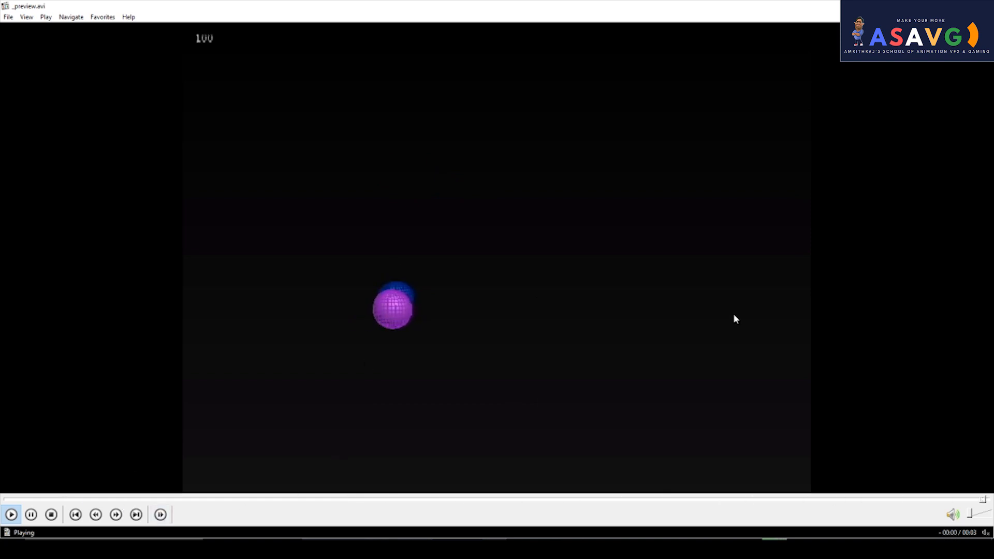
{"action": "left_click", "coordinate": [418, 361]}
{"action": "left_click", "coordinate": [421, 361]}
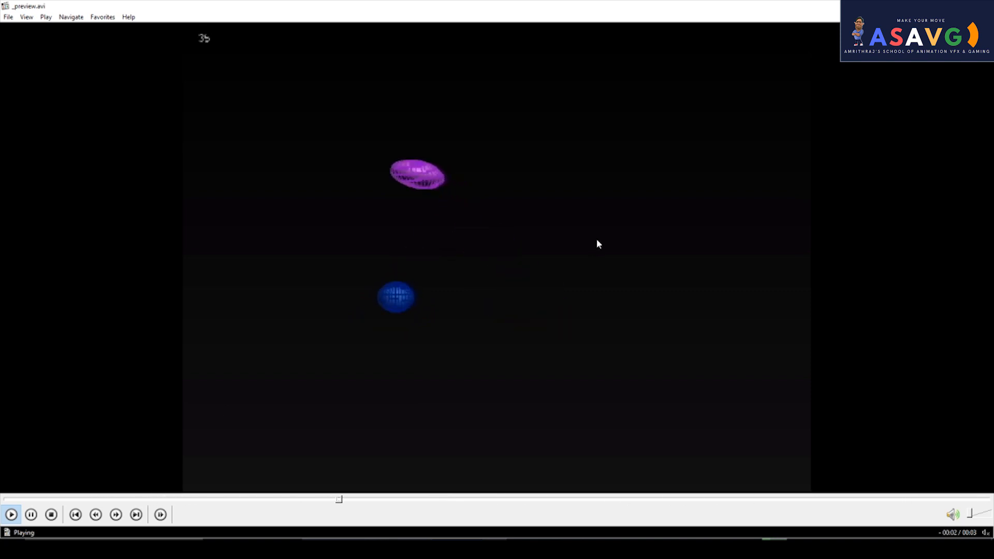
{"action": "key", "text": "space"}
{"action": "left_click", "coordinate": [14, 497]}
{"action": "left_click", "coordinate": [437, 341]}
{"action": "left_click", "coordinate": [437, 342]}
{"action": "key", "text": "ctrl+Right"}
{"action": "key", "text": "ctrl+Right"}
{"action": "key", "text": "ctrl+Right"}
{"action": "key", "text": "ctrl+Right"}
{"action": "key", "text": "ctrl+Right"}
{"action": "key", "text": "ctrl+Right"}
{"action": "key", "text": "ctrl+Right"}
{"action": "key", "text": "ctrl+Right"}
{"action": "key", "text": "ctrl+Right"}
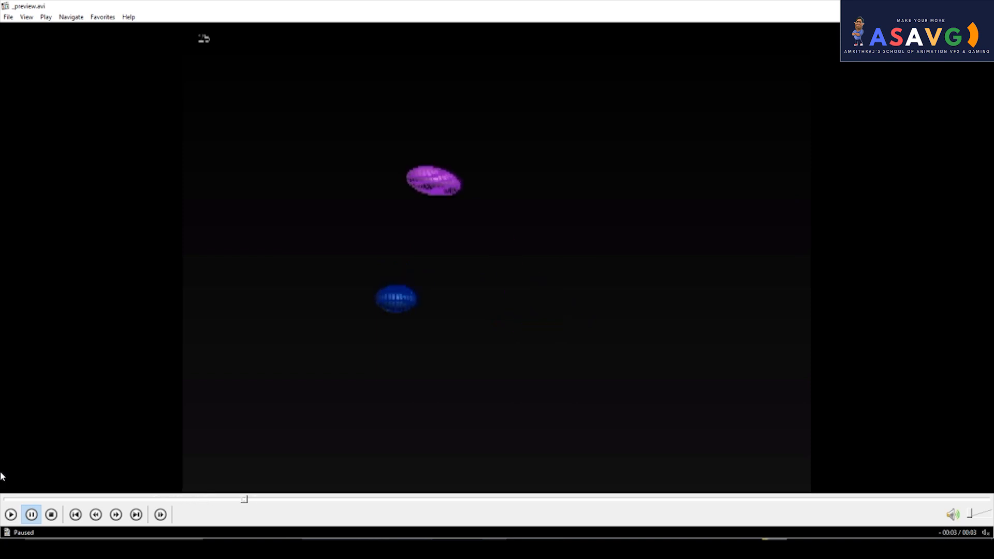
{"action": "left_click", "coordinate": [607, 329]}
{"action": "left_click", "coordinate": [607, 330]}
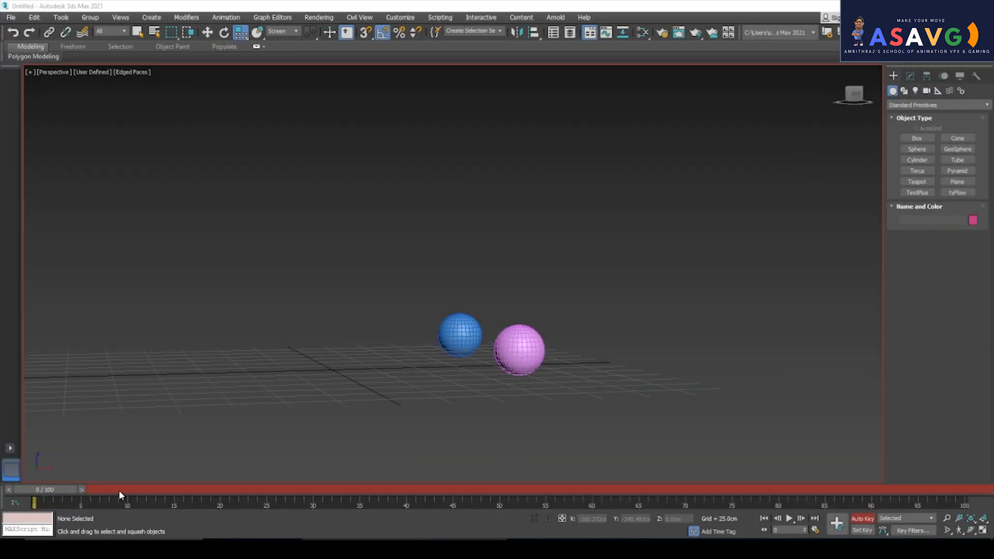
Step: Go to frame 19 and select the pink sphere for scaling
{"action": "left_click_drag", "start_coordinate": [119, 492], "coordinate": [226, 497]}
{"action": "left_click", "coordinate": [532, 358]}
{"action": "key", "text": "r"}
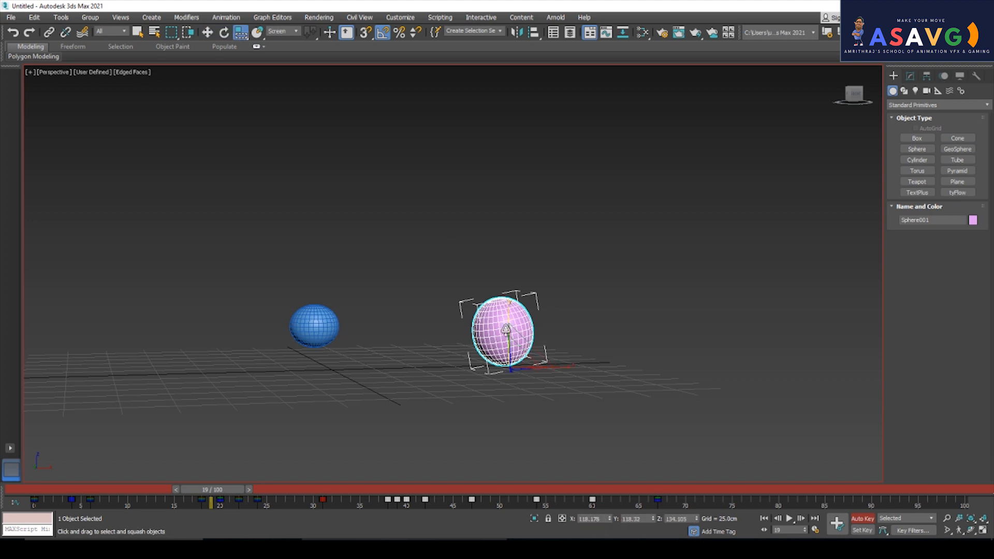
{"action": "left_click_drag", "start_coordinate": [508, 321], "coordinate": [504, 313]}
{"action": "key", "text": "ctrl+z"}
{"action": "left_click", "coordinate": [283, 32]}
{"action": "left_click", "coordinate": [283, 54]}
{"action": "left_click_drag", "start_coordinate": [508, 322], "coordinate": [504, 295]}
{"action": "key", "text": "ctrl+z"}
Step: Using the Parent coordinate system, stretch the pink sphere vertically and adjust its Y scale at frame 19, and check the motion up to frame 40
{"action": "left_click", "coordinate": [283, 32]}
{"action": "left_click", "coordinate": [279, 62]}
{"action": "mouse_move", "coordinate": [212, 498]}
{"action": "left_mouse_down"}
{"action": "mouse_move", "coordinate": [199, 493]}
{"action": "mouse_move", "coordinate": [223, 492]}
{"action": "mouse_move", "coordinate": [197, 492]}
{"action": "mouse_move", "coordinate": [220, 491]}
{"action": "mouse_move", "coordinate": [211, 496]}
{"action": "left_mouse_up"}
{"action": "key", "text": "r"}
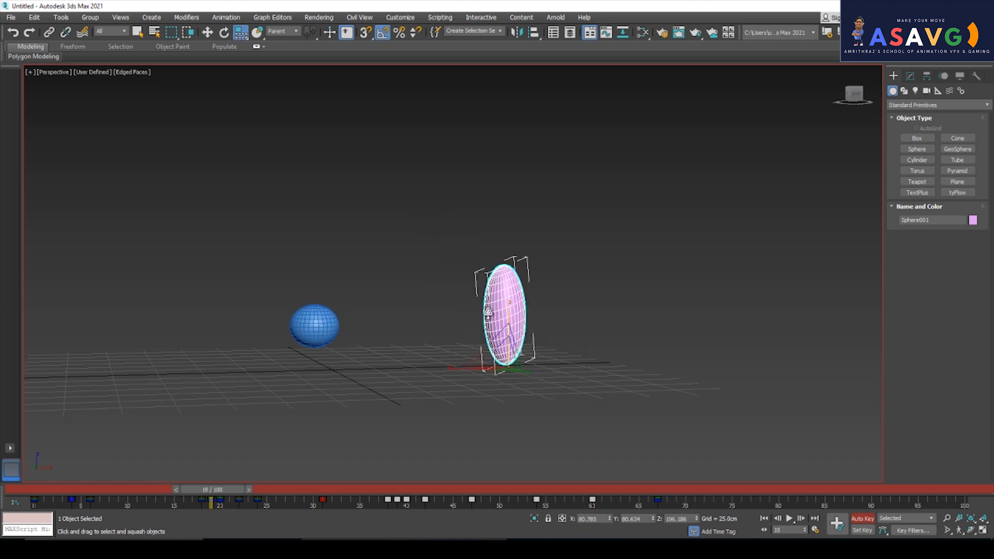
{"action": "left_click_drag", "start_coordinate": [504, 317], "coordinate": [507, 328]}
{"action": "middle_click_drag", "start_coordinate": [460, 395], "coordinate": [556, 377], "text": "alt"}
{"action": "left_click_drag", "start_coordinate": [556, 378], "coordinate": [551, 367]}
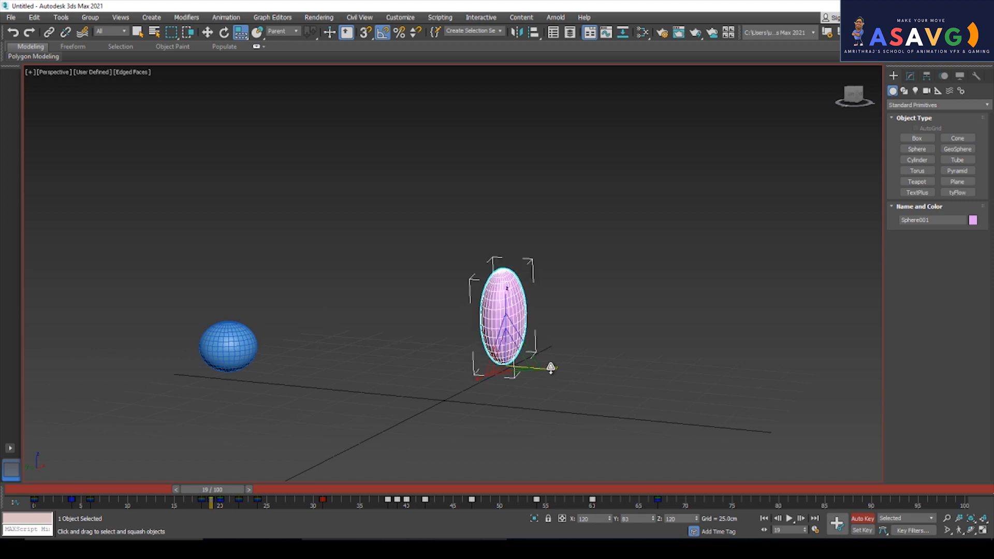
{"action": "left_click_drag", "start_coordinate": [209, 492], "coordinate": [312, 501]}
{"action": "left_click_drag", "start_coordinate": [371, 503], "coordinate": [406, 502]}
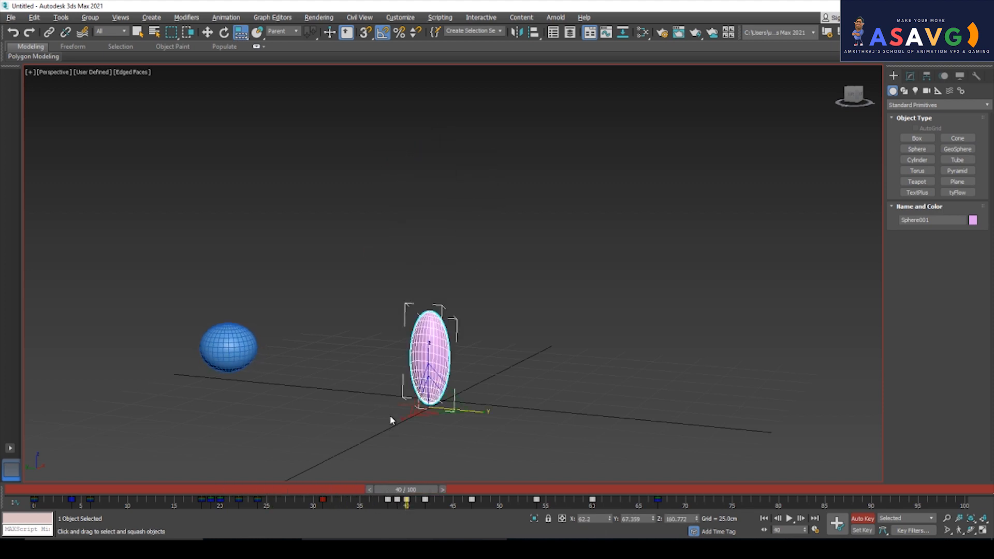
Step: Return to frame 0, deselect the sphere, frame both spheres in a wider view, and create a preview animation
{"action": "middle_click_drag", "start_coordinate": [390, 416], "coordinate": [348, 409], "text": "alt"}
{"action": "scroll", "coordinate": [348, 409], "scroll_direction": "down", "scroll_amount": 3}
{"action": "middle_click_drag", "start_coordinate": [281, 405], "coordinate": [101, 471], "text": "alt"}
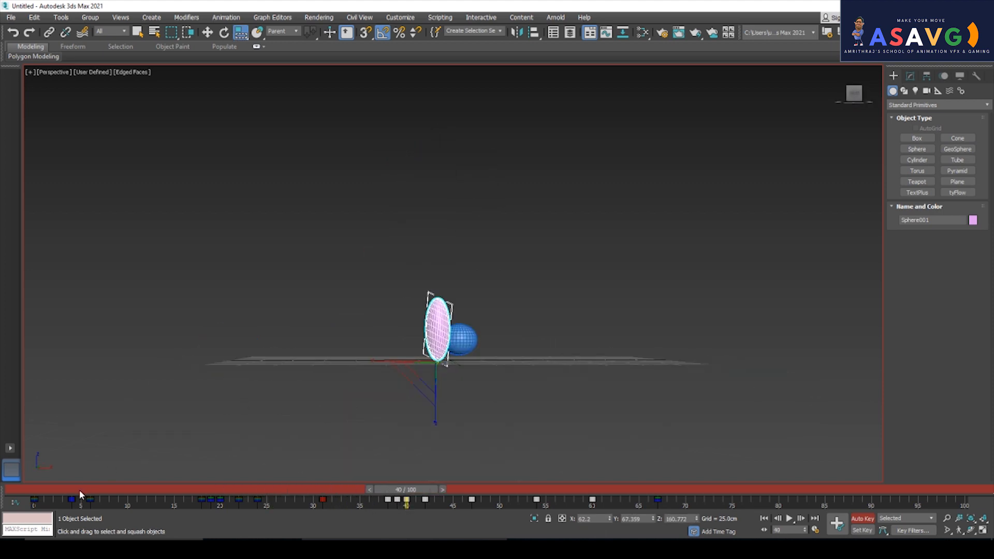
{"action": "left_click_drag", "start_coordinate": [80, 491], "coordinate": [44, 491]}
{"action": "middle_click_drag", "start_coordinate": [427, 373], "coordinate": [426, 371], "text": "alt"}
{"action": "left_click_drag", "start_coordinate": [426, 371], "coordinate": [498, 423]}
{"action": "middle_click_drag", "start_coordinate": [499, 423], "coordinate": [502, 375]}
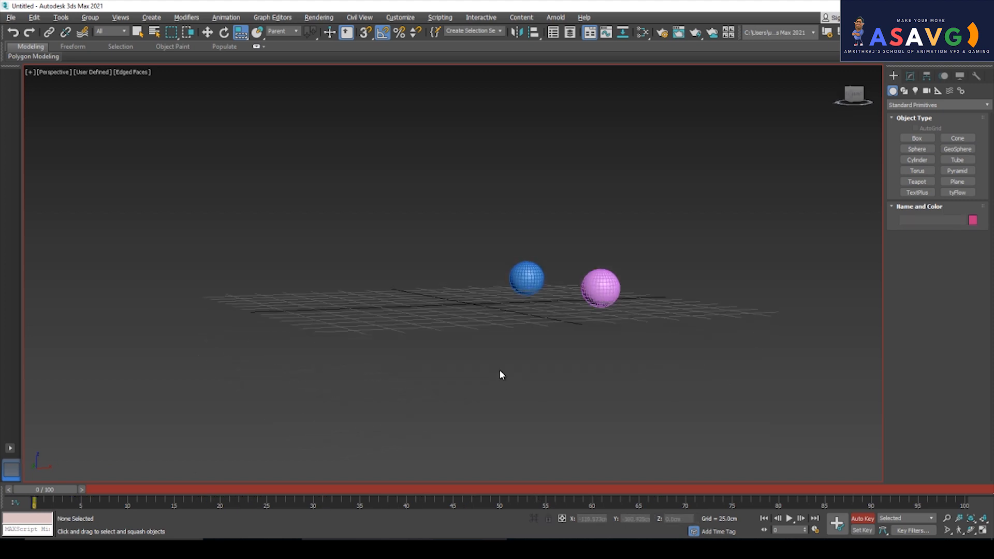
{"action": "left_click", "coordinate": [31, 72]}
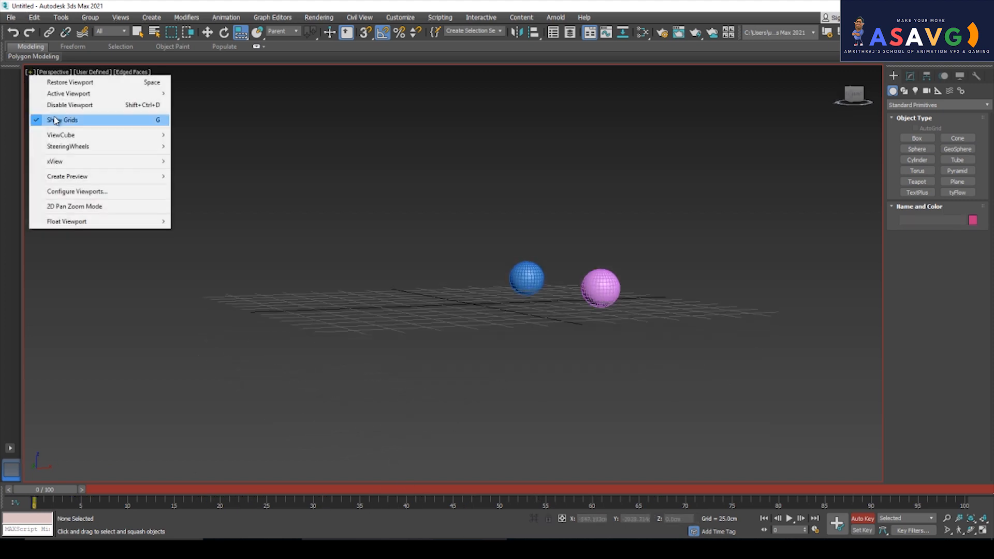
{"action": "mouse_move", "coordinate": [75, 176]}
{"action": "left_click", "coordinate": [218, 214]}
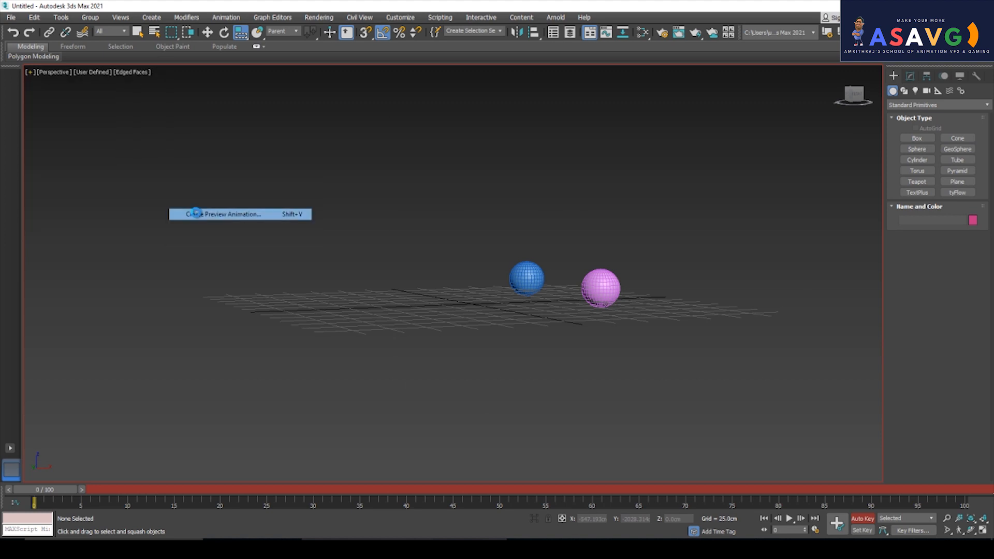
{"action": "left_click", "coordinate": [534, 428]}
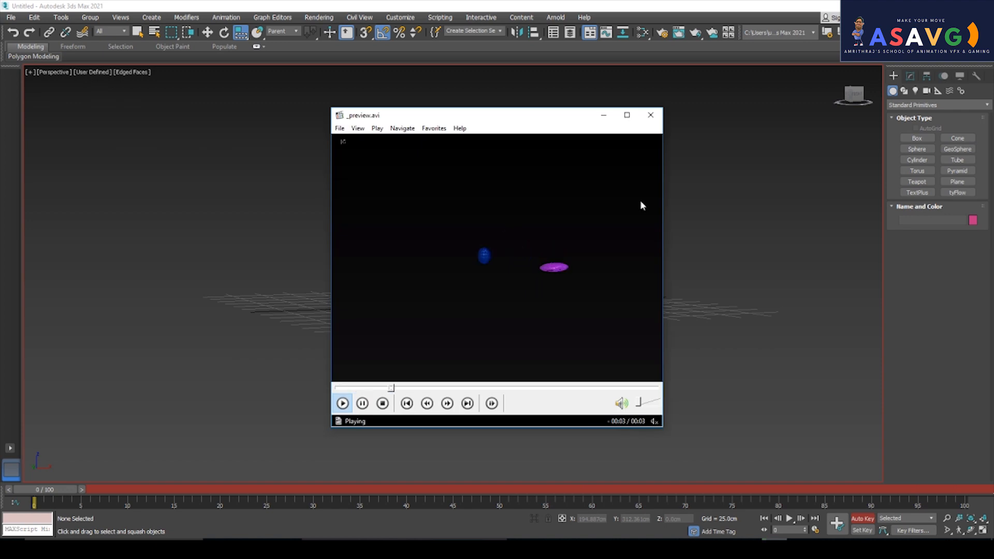
Step: Close the player, frame both spheres more closely in the perspective view, and create another preview animation
{"action": "left_click", "coordinate": [651, 115]}
{"action": "scroll", "coordinate": [521, 299], "scroll_direction": "up", "scroll_amount": 3}
{"action": "middle_click_drag", "start_coordinate": [521, 307], "coordinate": [566, 316]}
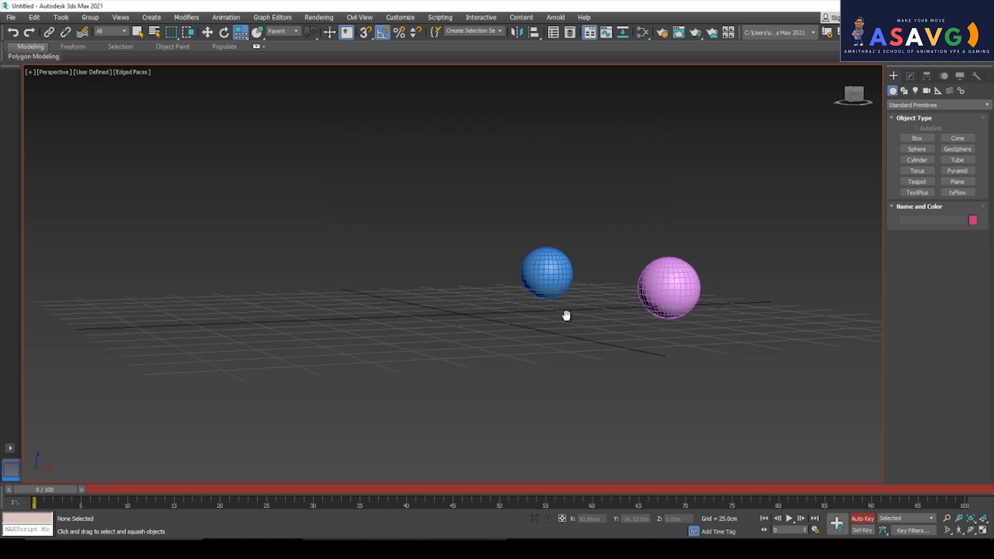
{"action": "left_click", "coordinate": [374, 490]}
{"action": "scroll", "coordinate": [548, 368], "scroll_direction": "down", "scroll_amount": 4}
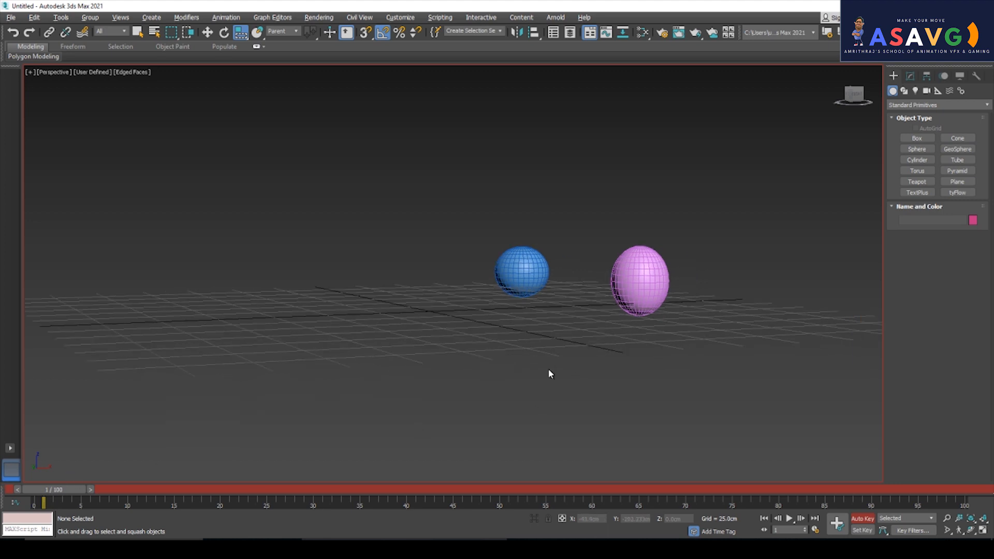
{"action": "left_click", "coordinate": [30, 72]}
{"action": "mouse_move", "coordinate": [73, 176]}
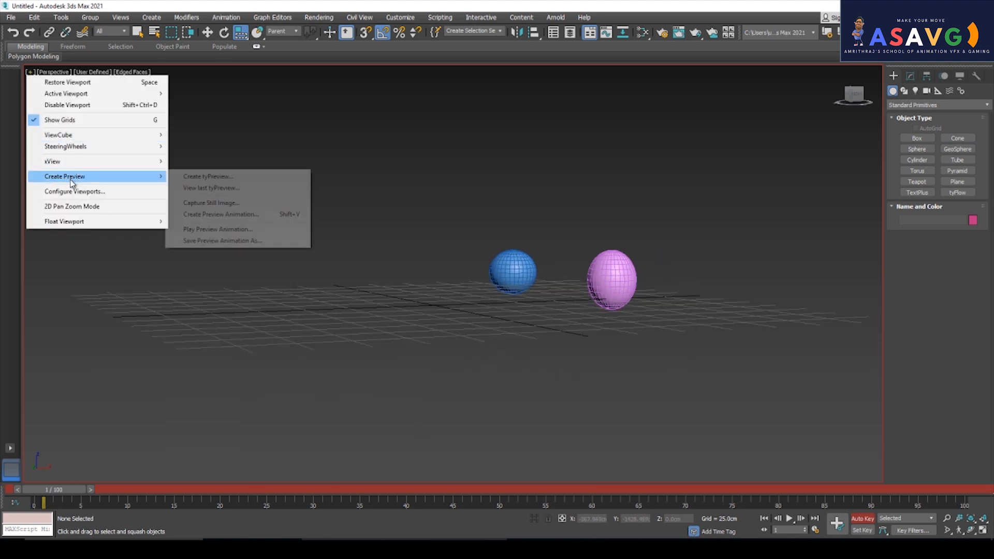
{"action": "left_click", "coordinate": [228, 215]}
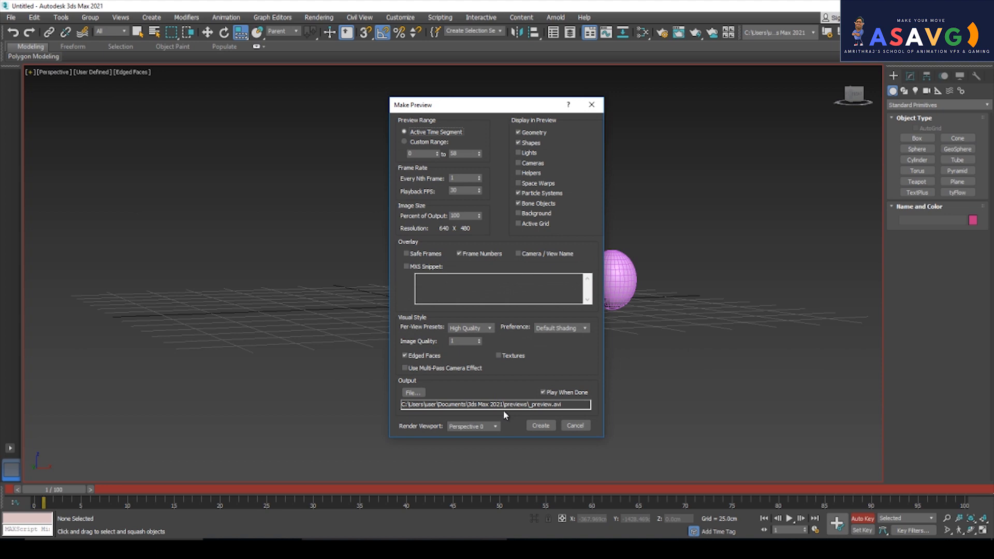
{"action": "left_click", "coordinate": [542, 428]}
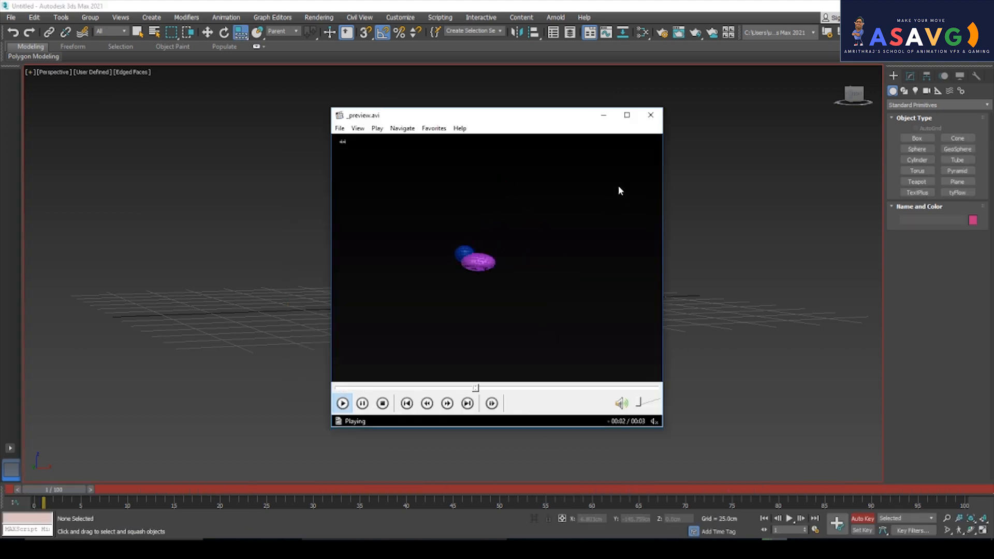
Step: Replay the new preview full screen to examine the pink sphere's jump from its start
{"action": "left_click", "coordinate": [627, 115]}
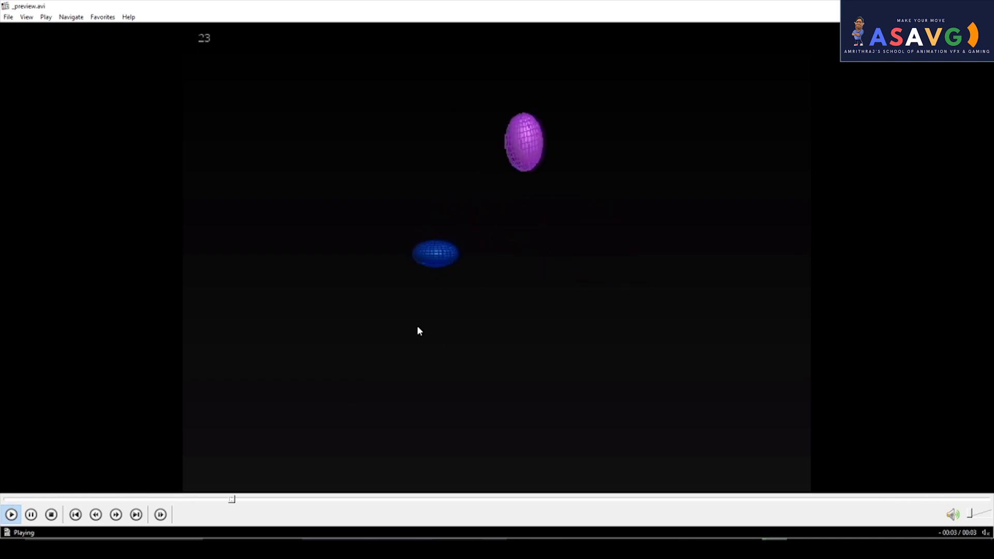
{"action": "left_click", "coordinate": [56, 500]}
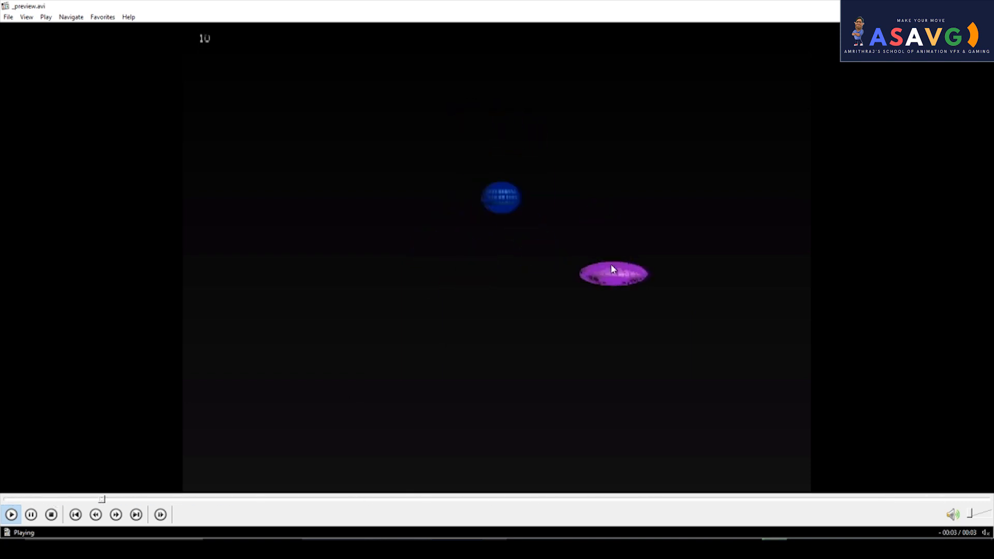